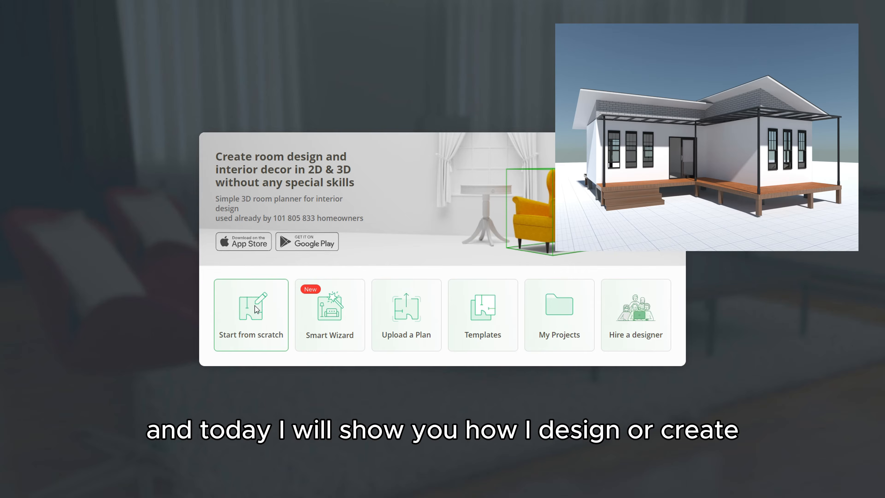
- Start a new project from scratch and delete the default square room
{"action": "left_click", "coordinate": [256, 309]}
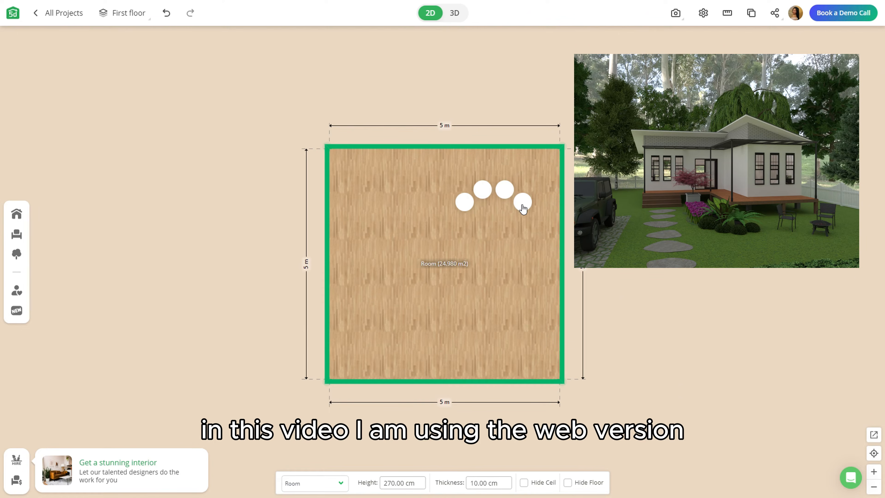
{"action": "left_click", "coordinate": [524, 205]}
- Set the project background to the white grid pattern and dismiss the interior design promotion
{"action": "left_click", "coordinate": [709, 17]}
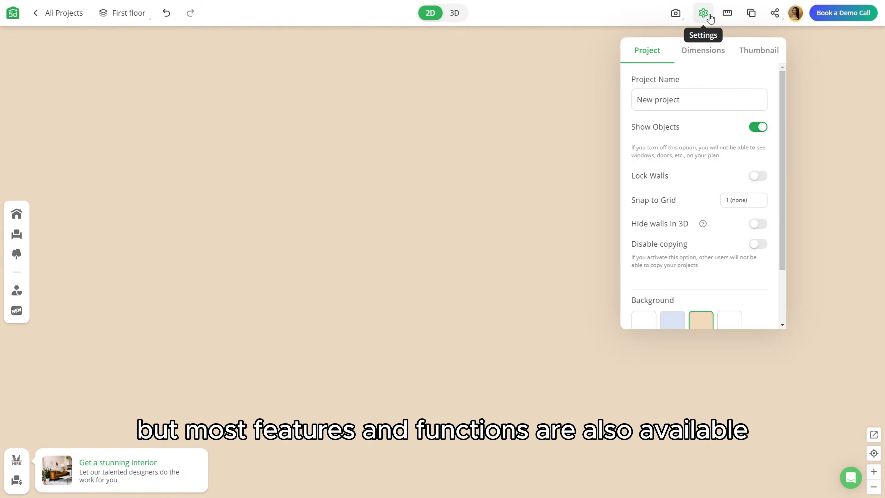
{"action": "left_click", "coordinate": [644, 322]}
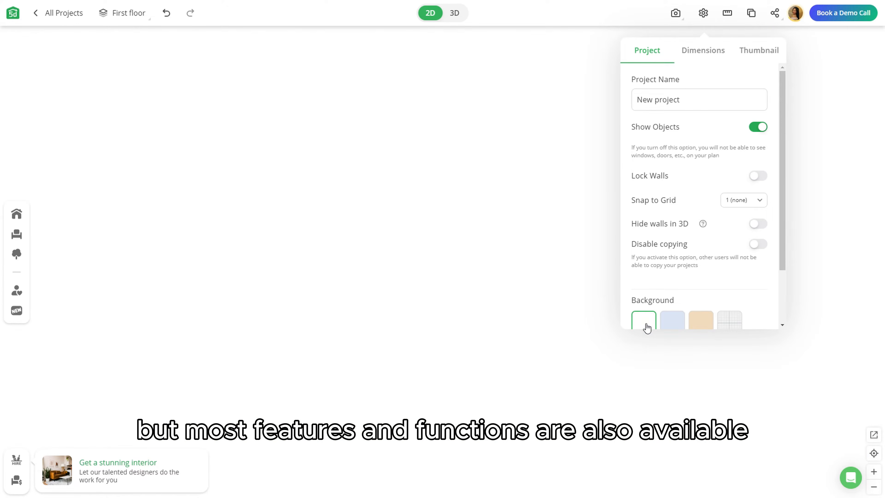
{"action": "scroll", "coordinate": [659, 225], "scroll_direction": "down", "scroll_amount": 2}
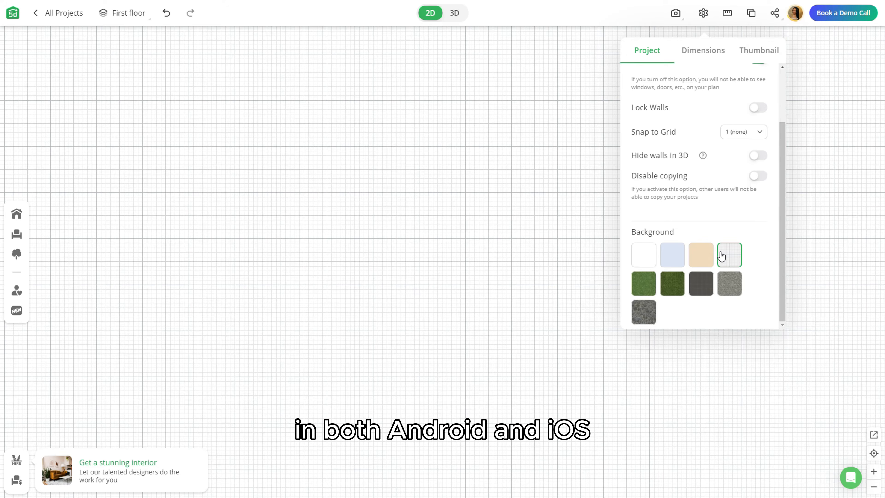
{"action": "left_click", "coordinate": [703, 14]}
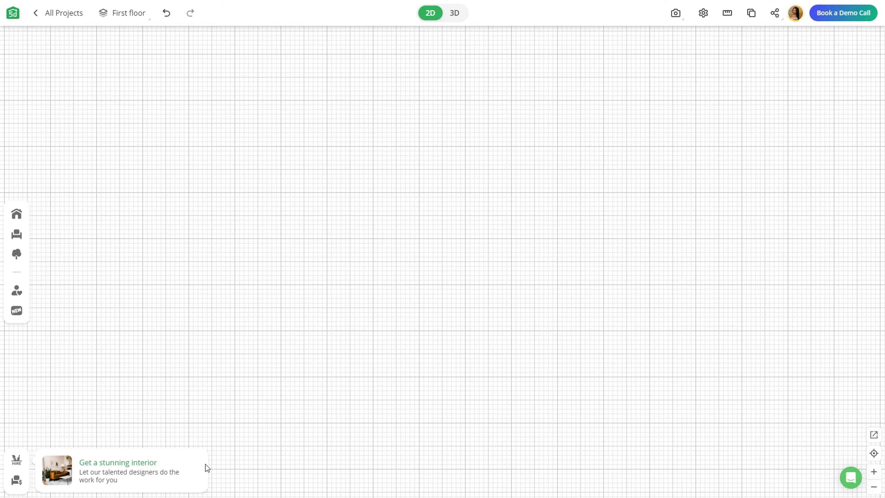
{"action": "left_click", "coordinate": [205, 450]}
- Add an L-shaped room to the empty plan with its notch at the lower-right corner
{"action": "left_click", "coordinate": [16, 215]}
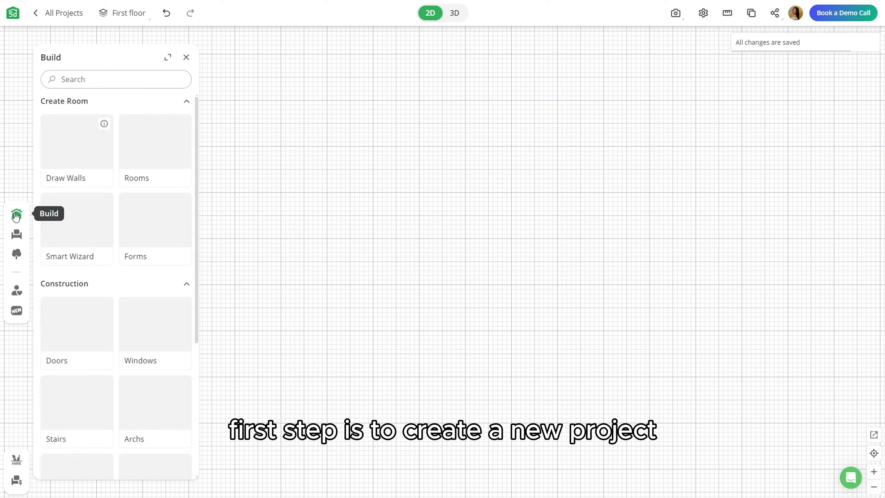
{"action": "left_click", "coordinate": [155, 143]}
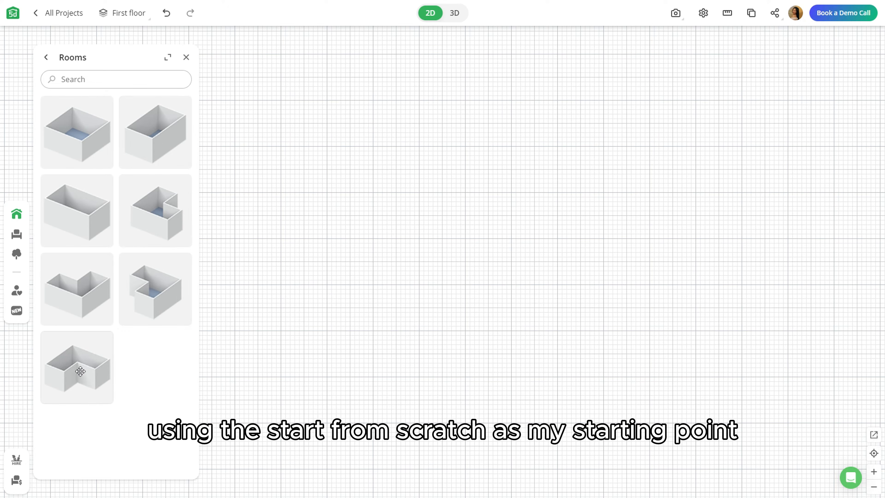
{"action": "left_click_drag", "start_coordinate": [159, 368], "coordinate": [356, 133]}
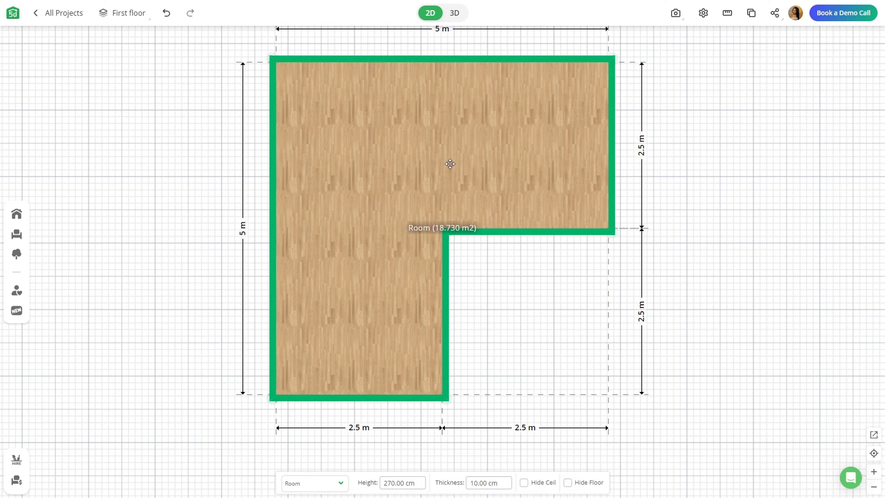
{"action": "left_click", "coordinate": [549, 271]}
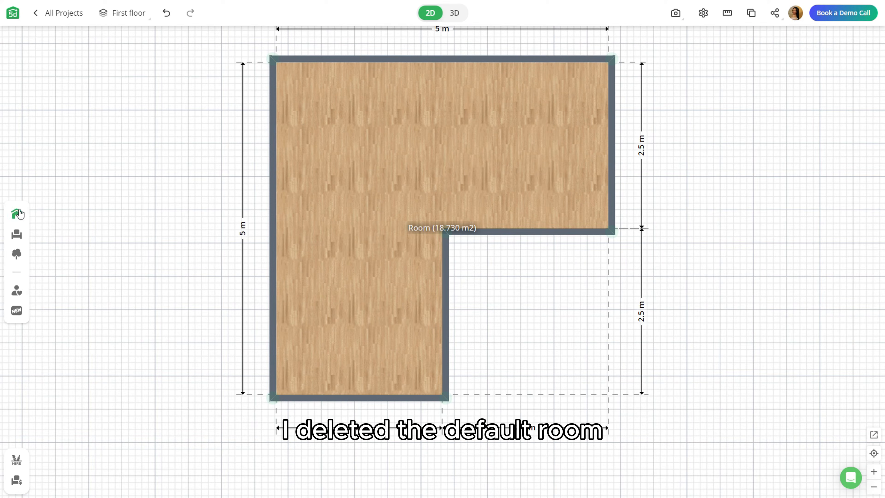
- Place the dark-framed double bed with grey bedding against the upper wall of the room's right wing
{"action": "left_click", "coordinate": [16, 234]}
{"action": "left_click", "coordinate": [90, 268]}
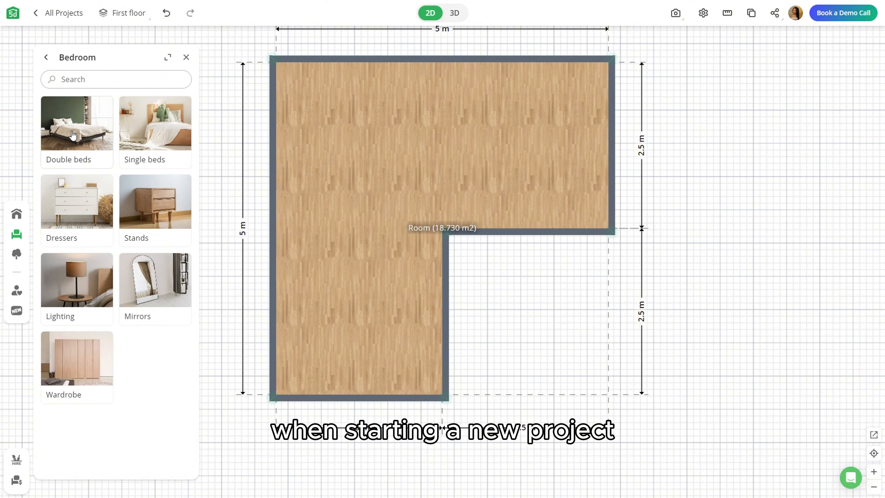
{"action": "left_click", "coordinate": [73, 135]}
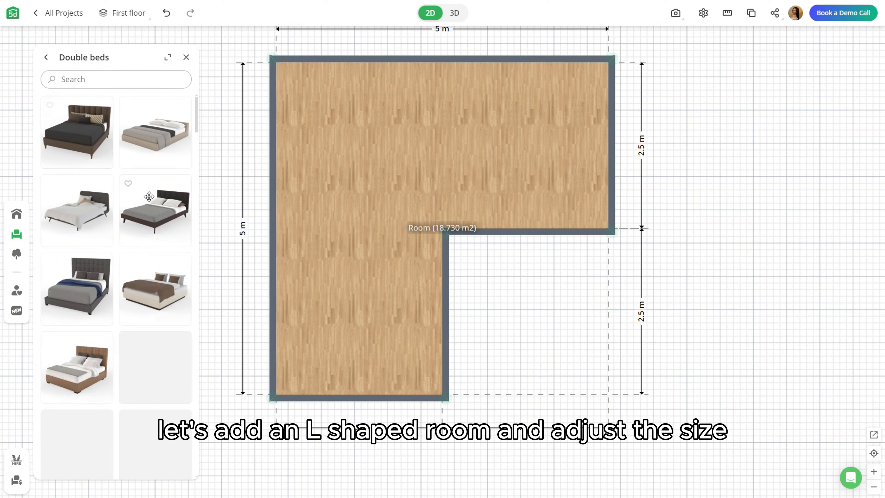
{"action": "left_click_drag", "start_coordinate": [174, 224], "coordinate": [525, 134]}
- Move the lower wall of the right wing outward so the wing is about 2.8 m deep
{"action": "left_click_drag", "start_coordinate": [717, 241], "coordinate": [638, 252]}
{"action": "left_click_drag", "start_coordinate": [469, 244], "coordinate": [467, 263]}
{"action": "left_click", "coordinate": [618, 305]}
- Widen the room's lower leg to about 3.41 m and extend the room's overall length to about 5.6 m
{"action": "left_click_drag", "start_coordinate": [616, 302], "coordinate": [690, 268]}
{"action": "left_click_drag", "start_coordinate": [268, 283], "coordinate": [221, 280]}
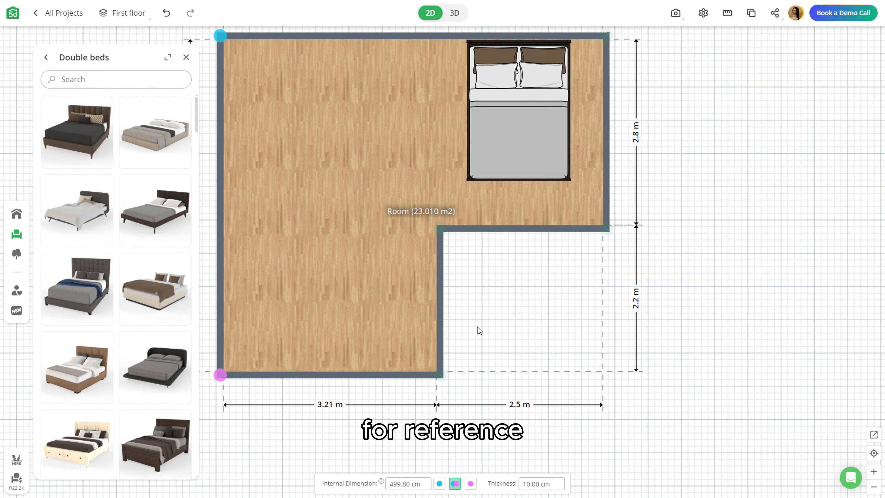
{"action": "left_click_drag", "start_coordinate": [481, 327], "coordinate": [530, 335]}
{"action": "left_click_drag", "start_coordinate": [266, 275], "coordinate": [251, 275]}
{"action": "left_click_drag", "start_coordinate": [538, 332], "coordinate": [553, 322]}
{"action": "left_click_drag", "start_coordinate": [420, 372], "coordinate": [414, 412]}
{"action": "left_click", "coordinate": [565, 397]}
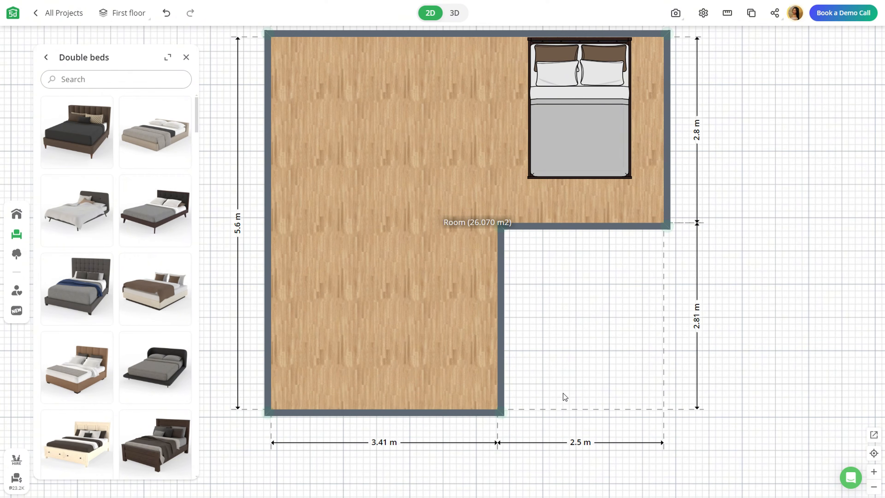
- Extend the right wing beyond the lower leg to about 3 m and shift the bed towards its outer wall
{"action": "left_click_drag", "start_coordinate": [643, 152], "coordinate": [678, 152]}
{"action": "left_click", "coordinate": [563, 134]}
{"action": "left_click_drag", "start_coordinate": [563, 134], "coordinate": [589, 133]}
- Move the bottom wall of the lower leg outward so the room is about 8 m long
{"action": "left_click", "coordinate": [443, 302]}
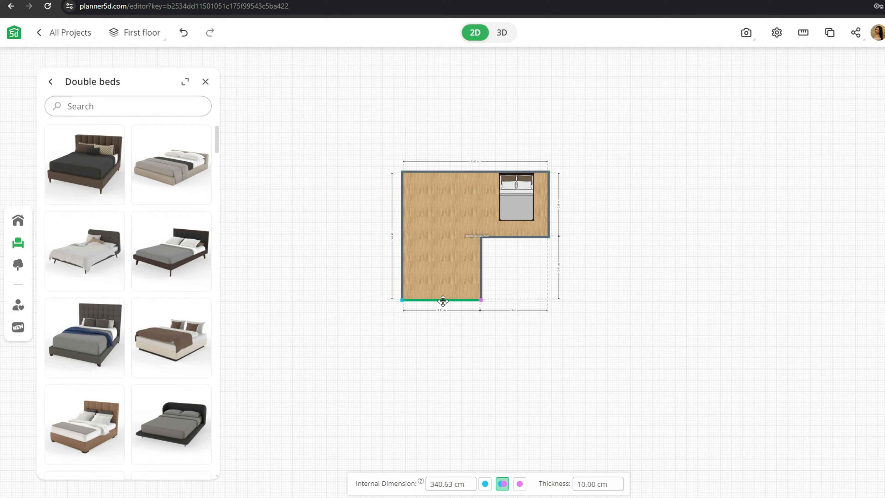
{"action": "left_click_drag", "start_coordinate": [442, 302], "coordinate": [438, 344]}
{"action": "left_click_drag", "start_coordinate": [437, 355], "coordinate": [437, 355]}
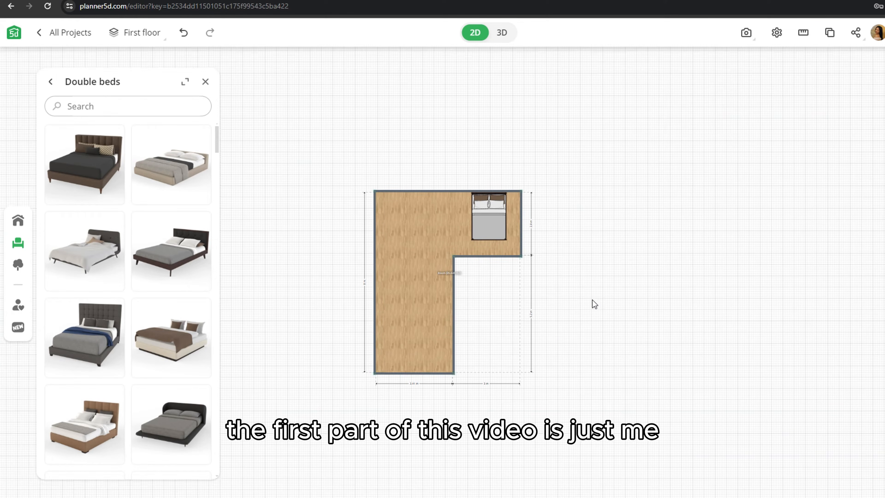
- In the 3D view, replace the room's outdoor wall material with a plain light wallpaper texture
{"action": "left_click", "coordinate": [502, 32]}
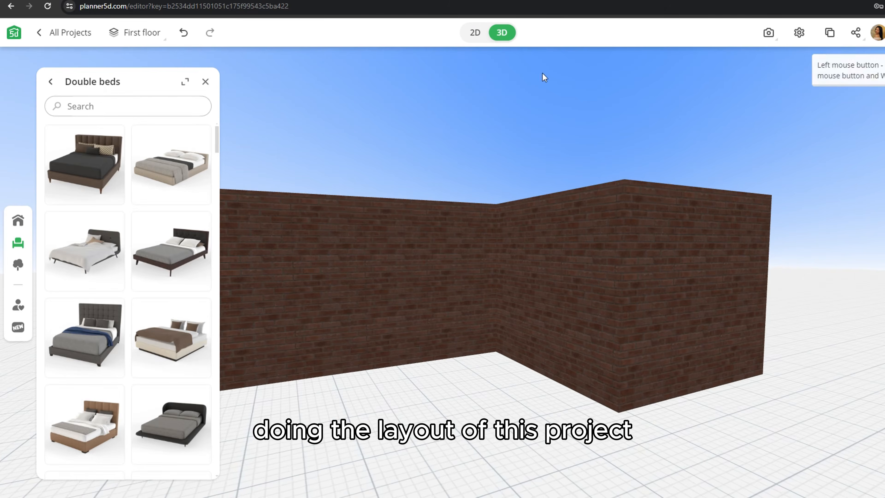
{"action": "left_click", "coordinate": [526, 277]}
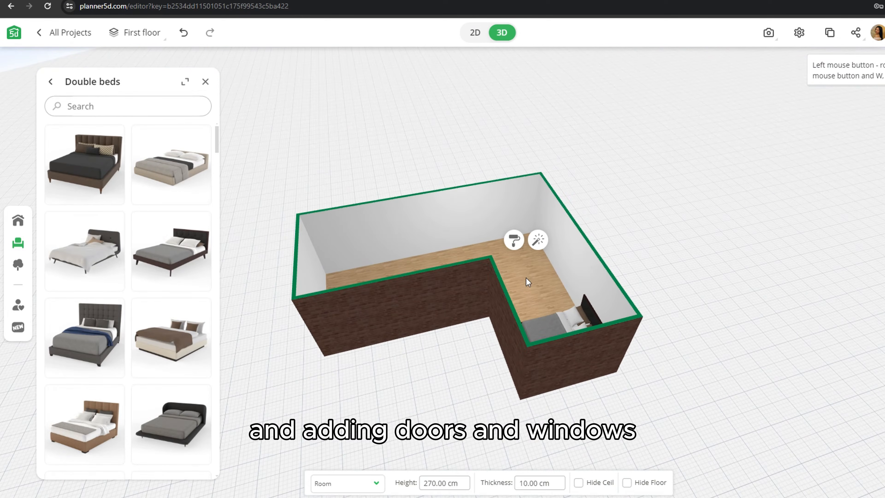
{"action": "left_click", "coordinate": [528, 240]}
{"action": "left_click", "coordinate": [135, 239]}
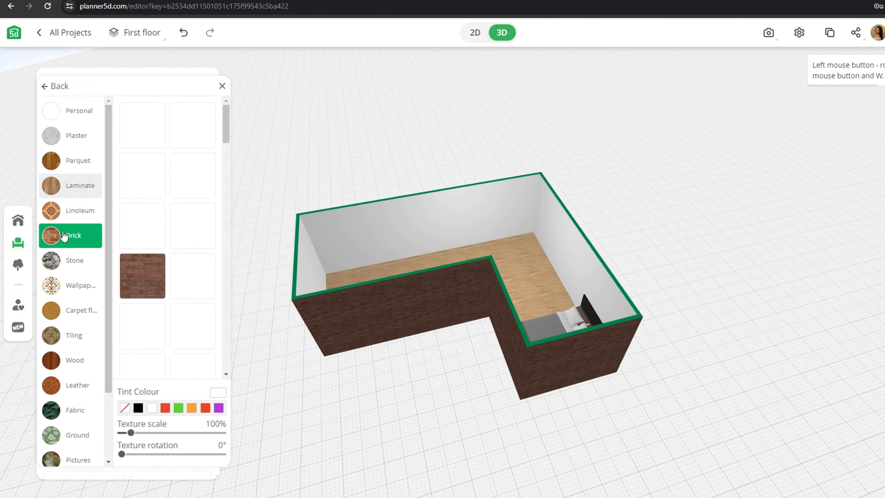
{"action": "left_click", "coordinate": [66, 285]}
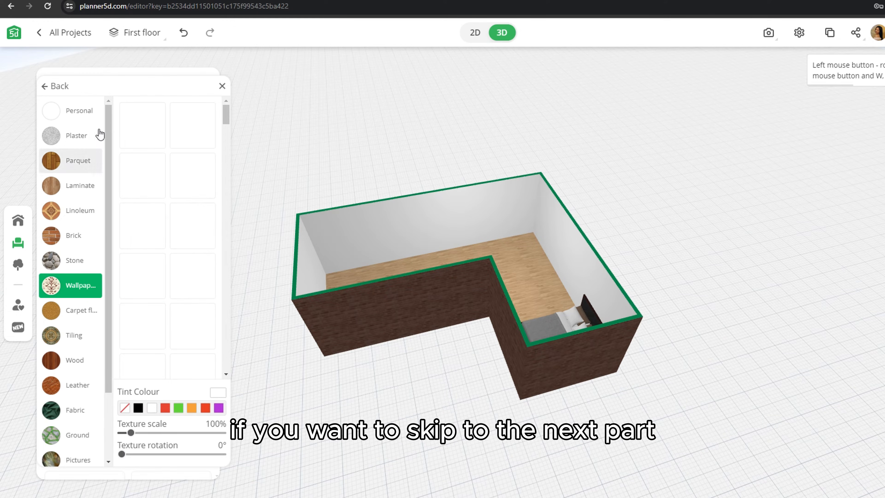
{"action": "left_click", "coordinate": [139, 138]}
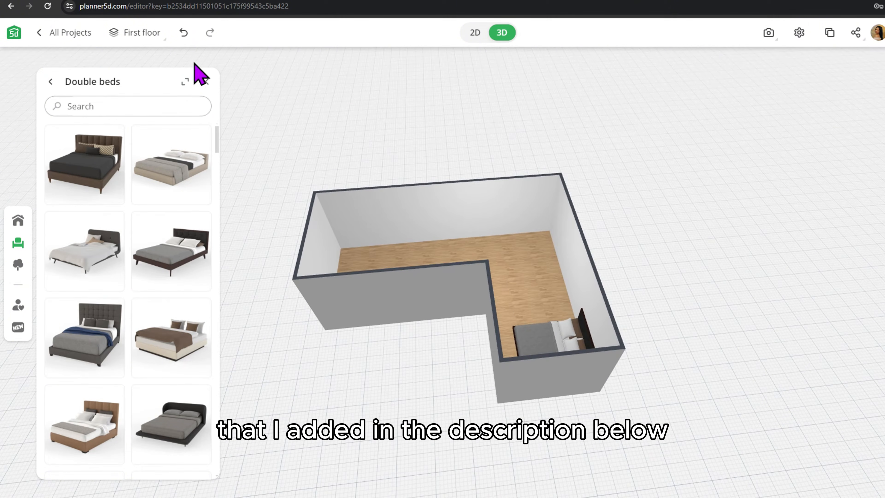
- Close the bed catalog and change the room's floor material to a light beige concrete texture
{"action": "left_click", "coordinate": [206, 82]}
{"action": "left_click_drag", "start_coordinate": [455, 384], "coordinate": [336, 396]}
{"action": "left_click", "coordinate": [424, 241]}
{"action": "left_click", "coordinate": [405, 192]}
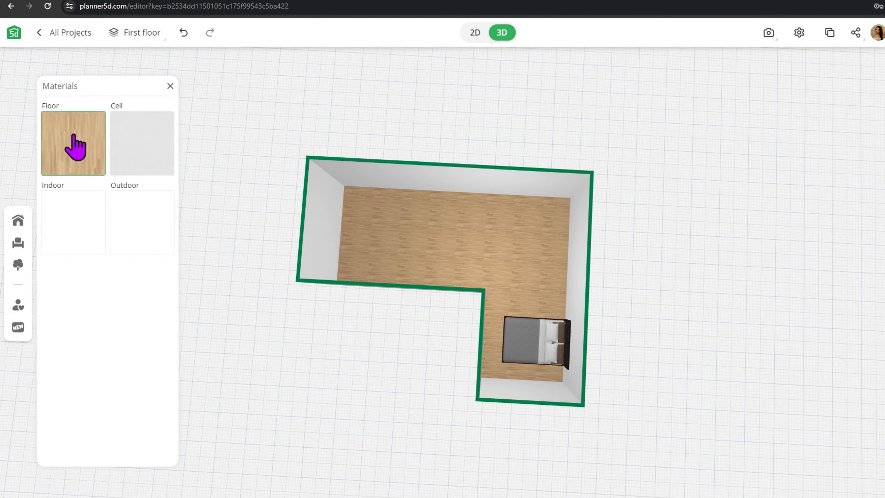
{"action": "left_click", "coordinate": [73, 139]}
{"action": "scroll", "coordinate": [80, 314], "scroll_direction": "down", "scroll_amount": 2}
{"action": "left_click", "coordinate": [80, 451]}
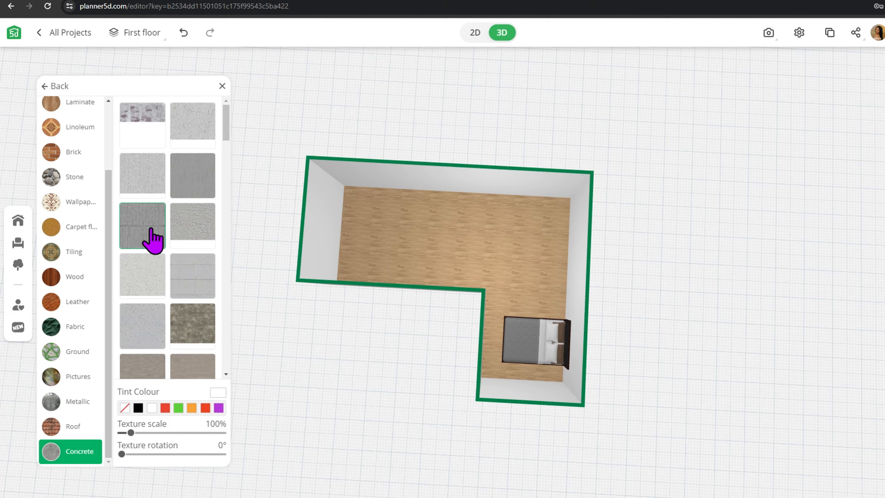
{"action": "scroll", "coordinate": [188, 307], "scroll_direction": "down", "scroll_amount": 5}
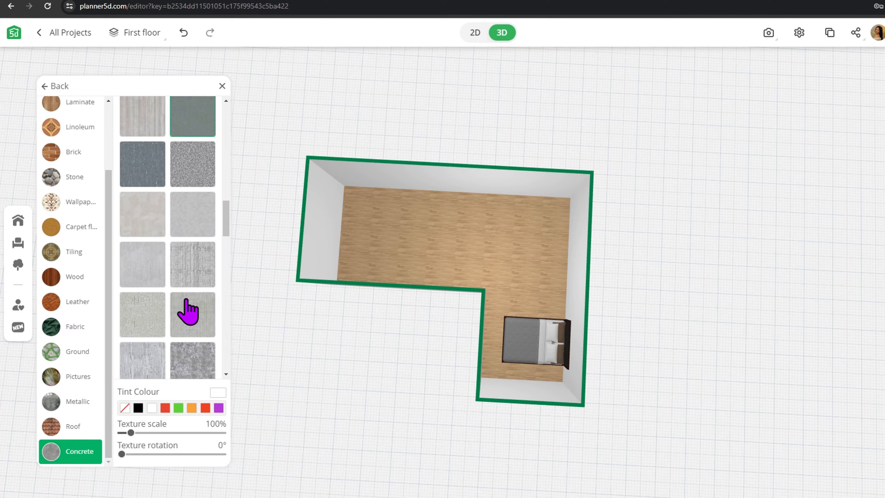
{"action": "left_click", "coordinate": [143, 223]}
{"action": "left_click_drag", "start_coordinate": [261, 271], "coordinate": [434, 309]}
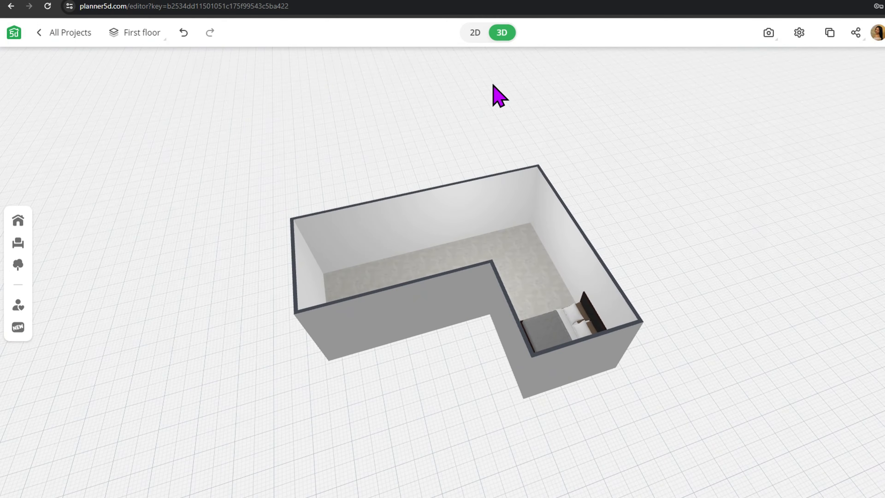
- Return to the 2D plan and draw a straight partition wall separating the bedroom wing from the main area
{"action": "left_click", "coordinate": [475, 33]}
{"action": "left_click", "coordinate": [18, 220]}
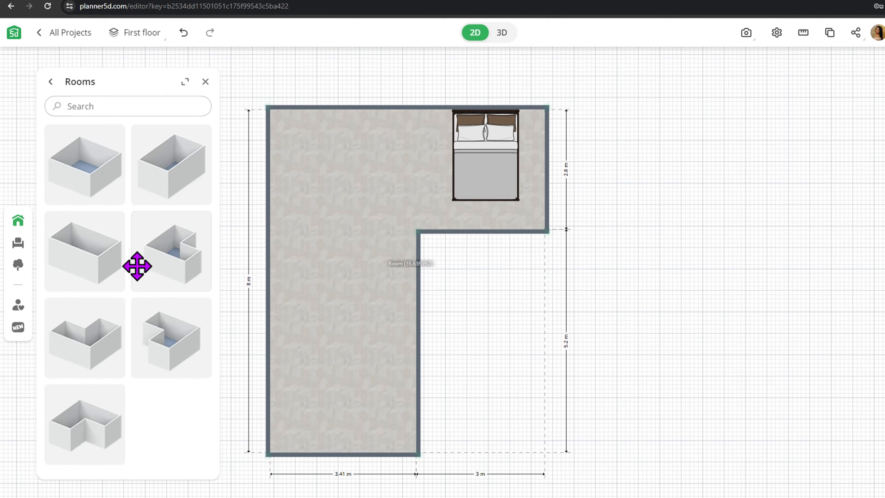
{"action": "left_click", "coordinate": [51, 83]}
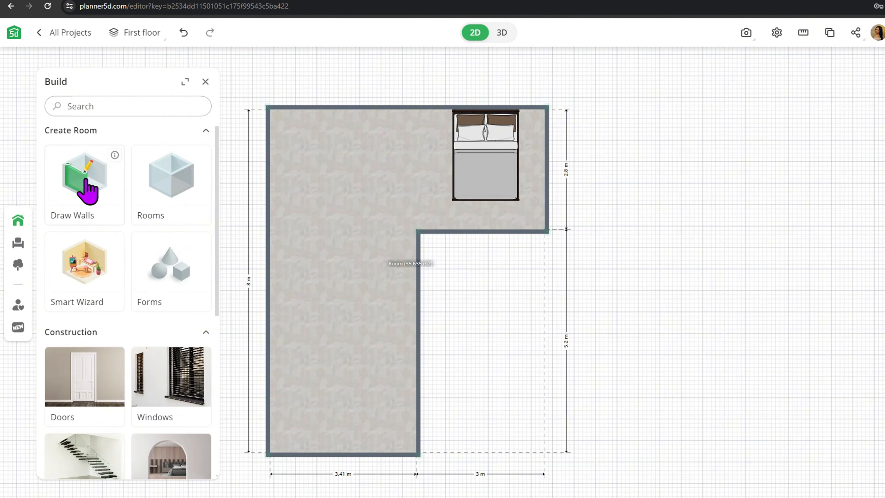
{"action": "left_click", "coordinate": [85, 185]}
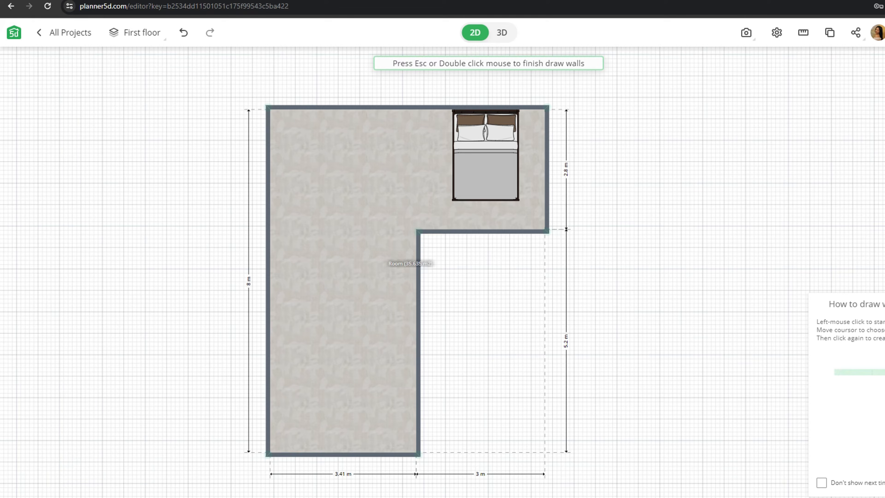
{"action": "left_click", "coordinate": [418, 231]}
{"action": "double_click", "coordinate": [418, 107]}
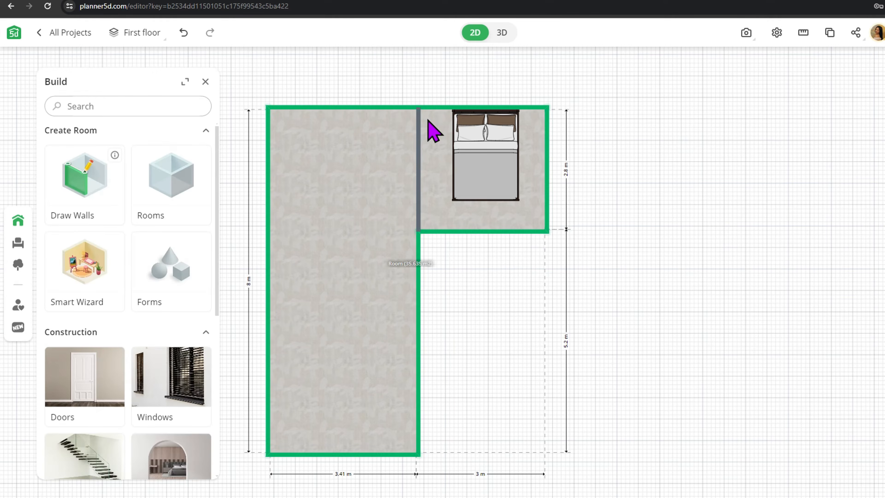
- Draw walls enclosing a small room about 1.3 m wide beside the bedroom and a larger room in the plan's upper-left corner
{"action": "left_click", "coordinate": [105, 183]}
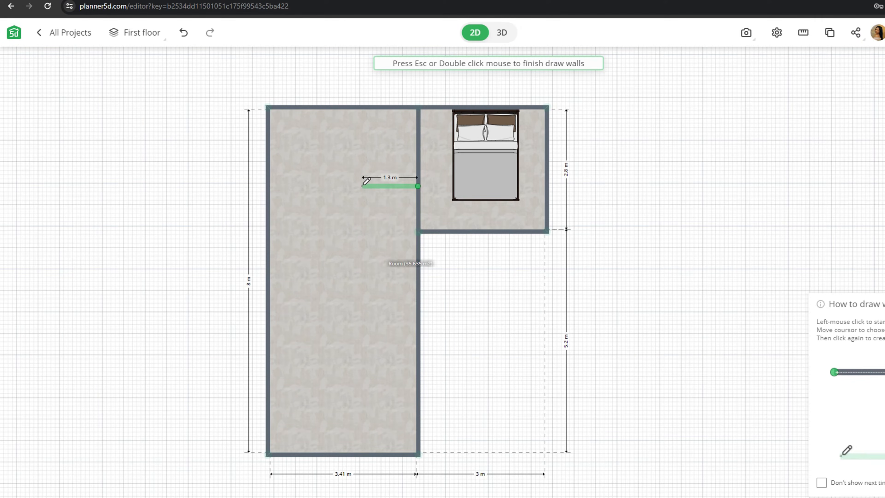
{"action": "double_click", "coordinate": [361, 108]}
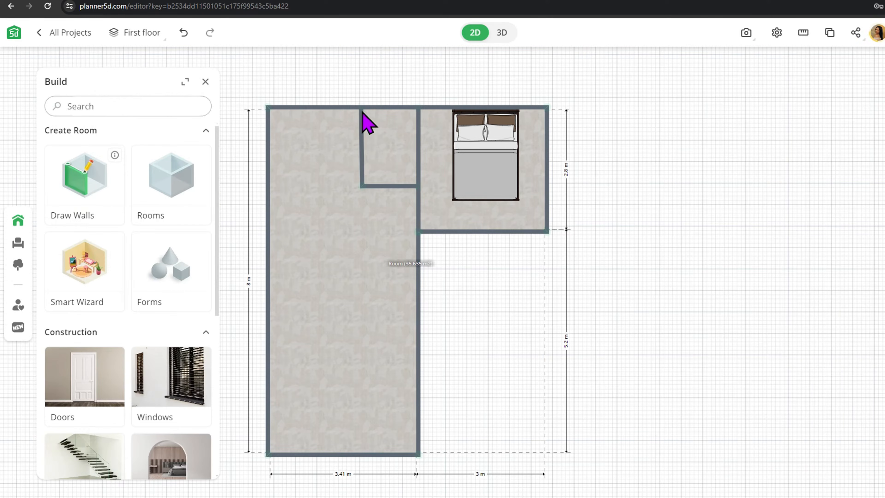
{"action": "left_click", "coordinate": [80, 190]}
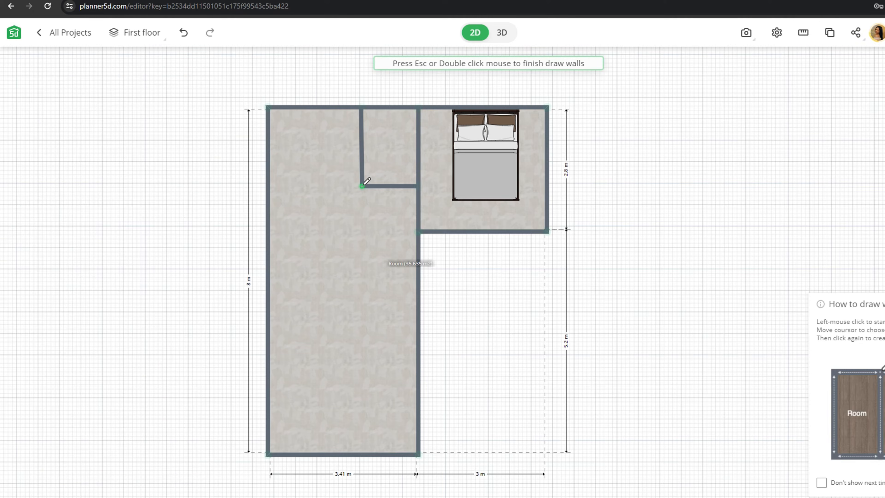
{"action": "left_click", "coordinate": [363, 186]}
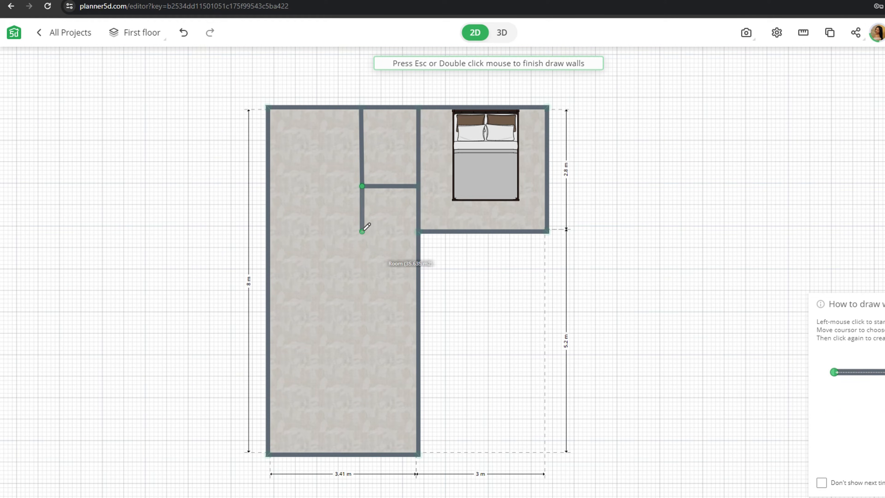
{"action": "left_click", "coordinate": [363, 230]}
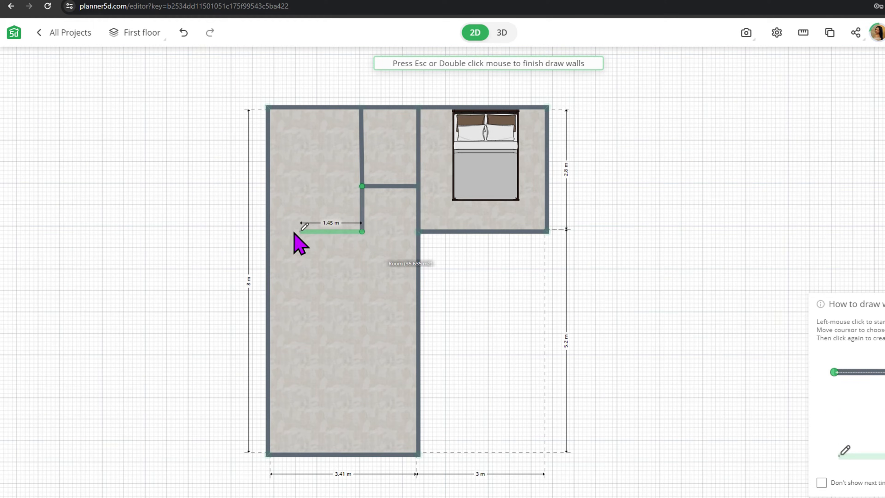
{"action": "double_click", "coordinate": [271, 230]}
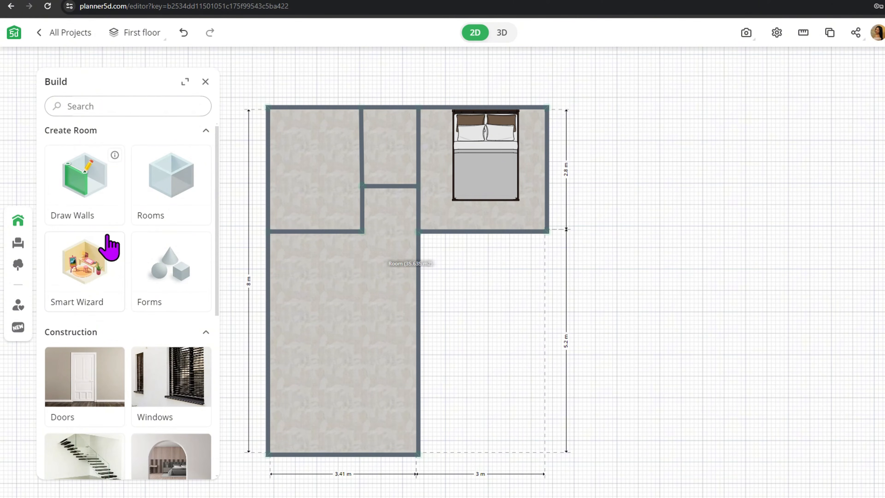
{"action": "scroll", "coordinate": [129, 276], "scroll_direction": "down", "scroll_amount": 5}
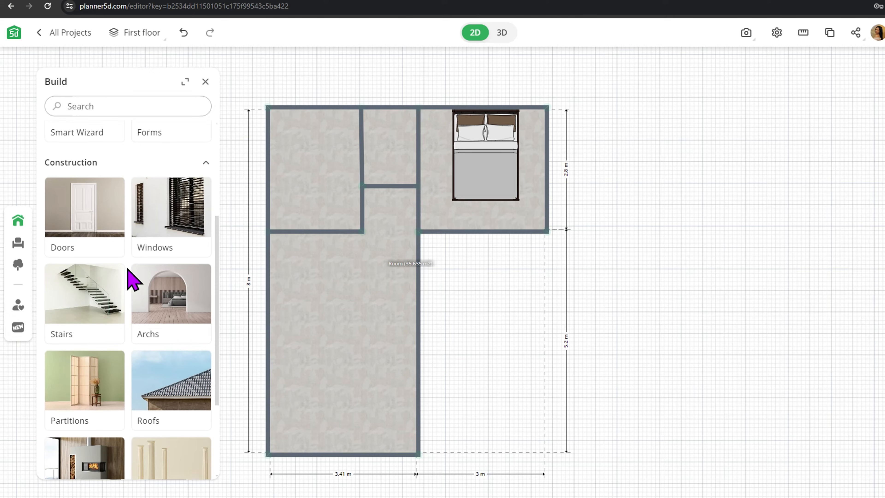
- Place a light-framed sliding room door in the long outer wall facing the house's inner corner
{"action": "left_click", "coordinate": [77, 226]}
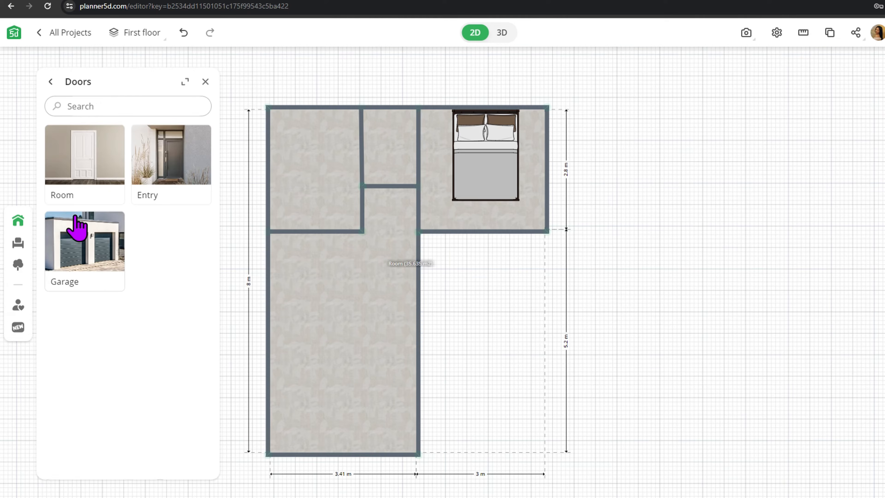
{"action": "left_click", "coordinate": [101, 191]}
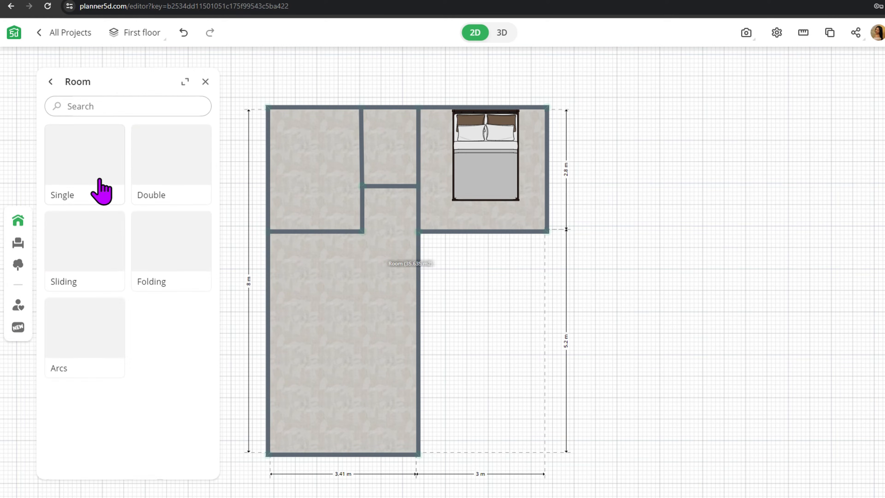
{"action": "left_click", "coordinate": [105, 244]}
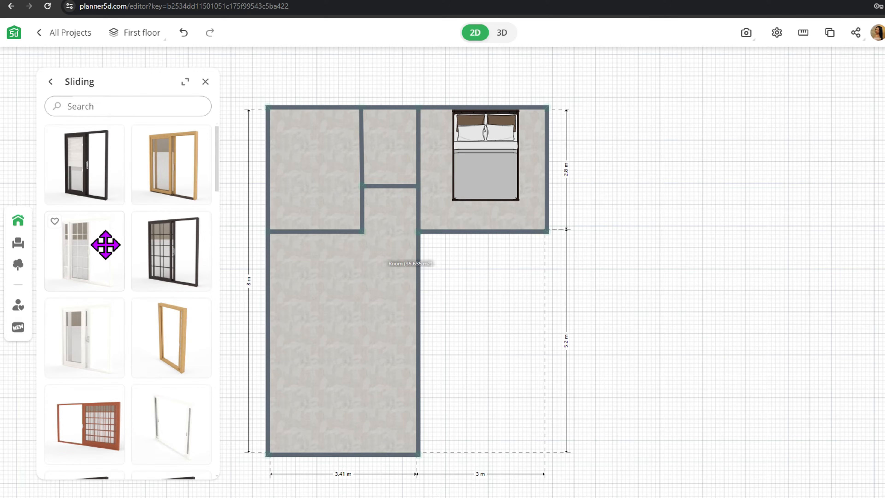
{"action": "scroll", "coordinate": [91, 302], "scroll_direction": "down", "scroll_amount": 5}
{"action": "scroll", "coordinate": [94, 281], "scroll_direction": "down", "scroll_amount": 10}
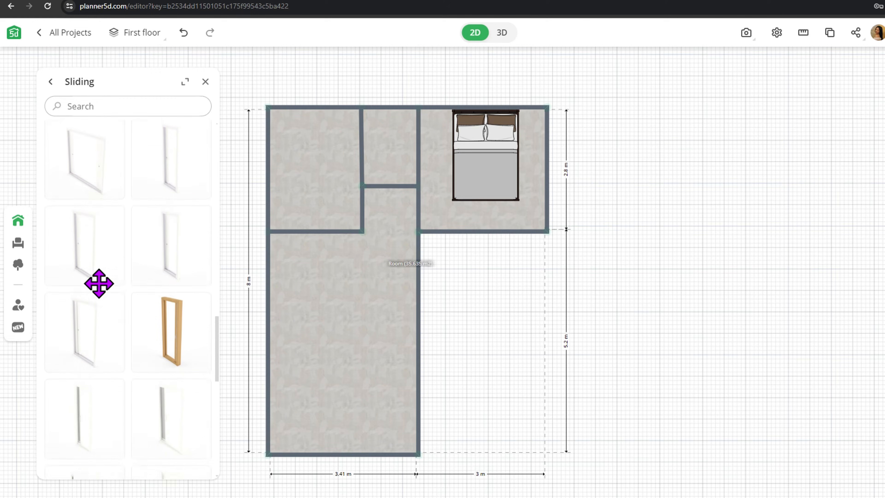
{"action": "scroll", "coordinate": [99, 283], "scroll_direction": "up", "scroll_amount": 6}
{"action": "scroll", "coordinate": [98, 283], "scroll_direction": "up", "scroll_amount": 6}
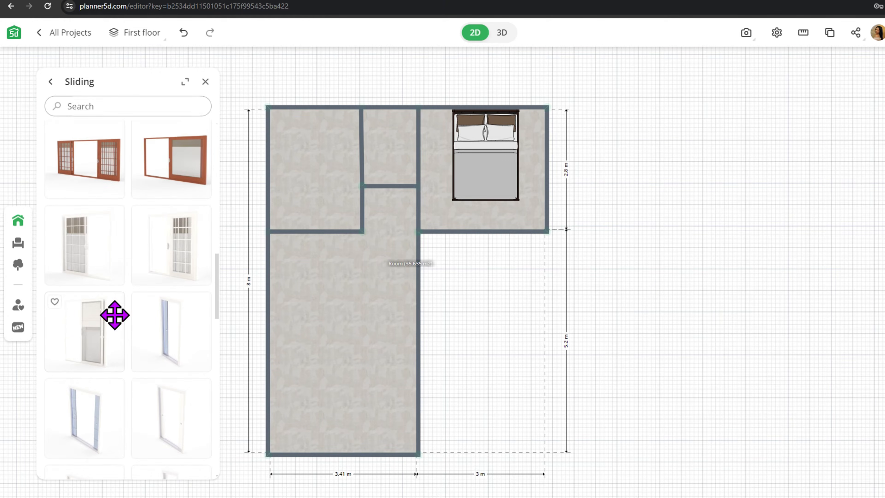
{"action": "left_click_drag", "start_coordinate": [98, 403], "coordinate": [415, 289]}
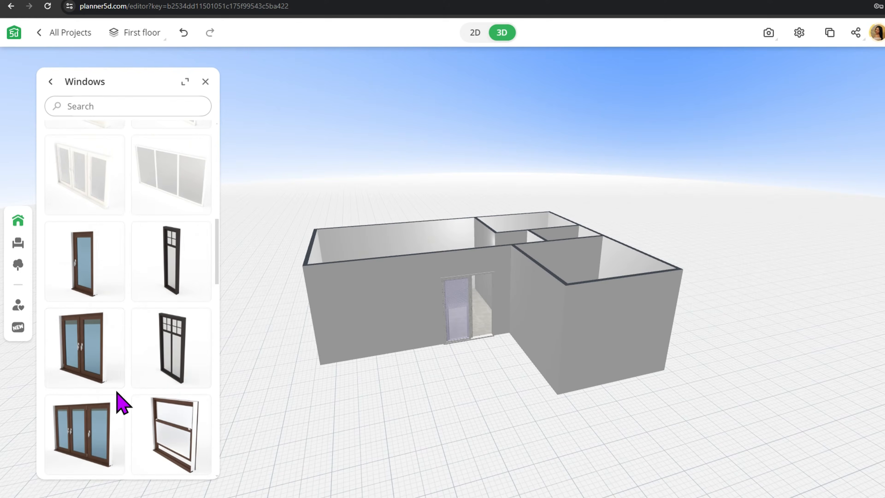
- Place a brown wood-framed sash window on the long outer wall beside the sliding door and set its width to 60 cm
{"action": "scroll", "coordinate": [119, 401], "scroll_direction": "down", "scroll_amount": 2}
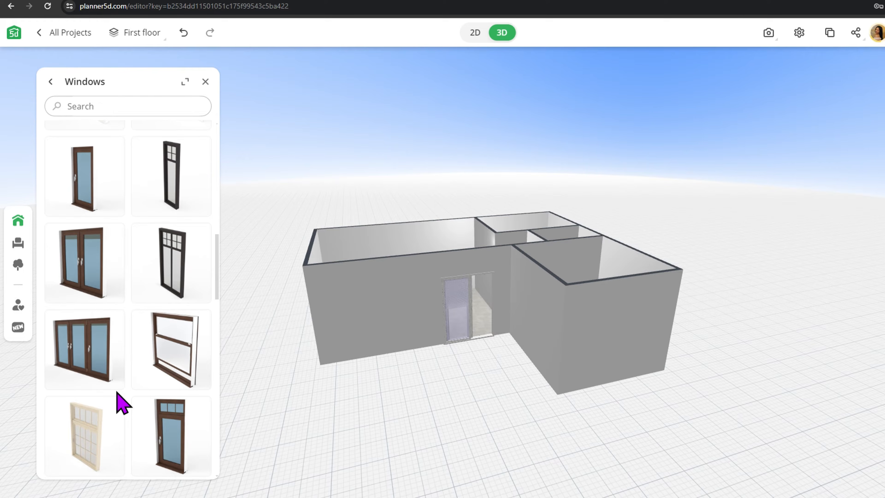
{"action": "left_click_drag", "start_coordinate": [184, 343], "coordinate": [360, 360]}
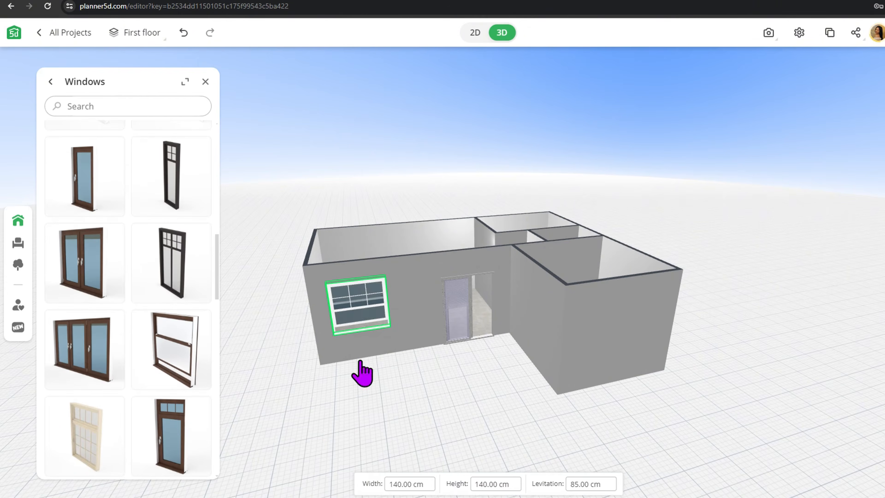
{"action": "left_click_drag", "start_coordinate": [437, 395], "coordinate": [418, 404]}
{"action": "left_click", "coordinate": [364, 340]}
{"action": "left_click", "coordinate": [379, 483]}
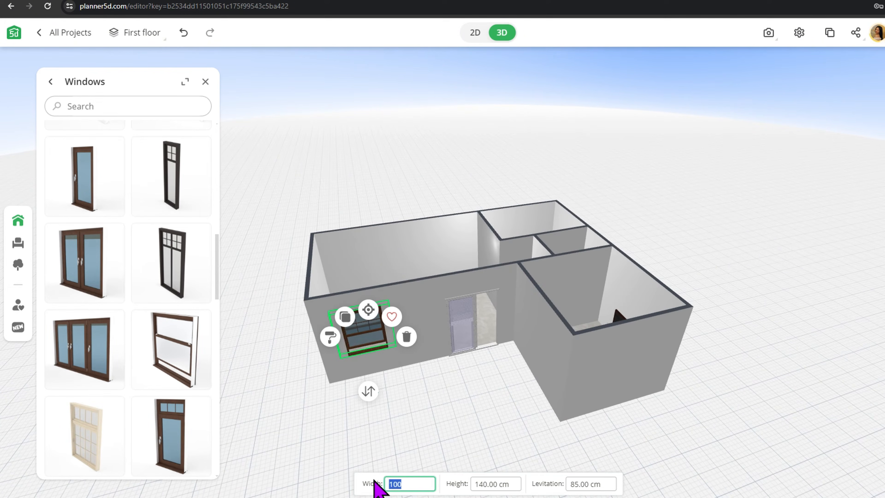
{"action": "type", "text": "60"}
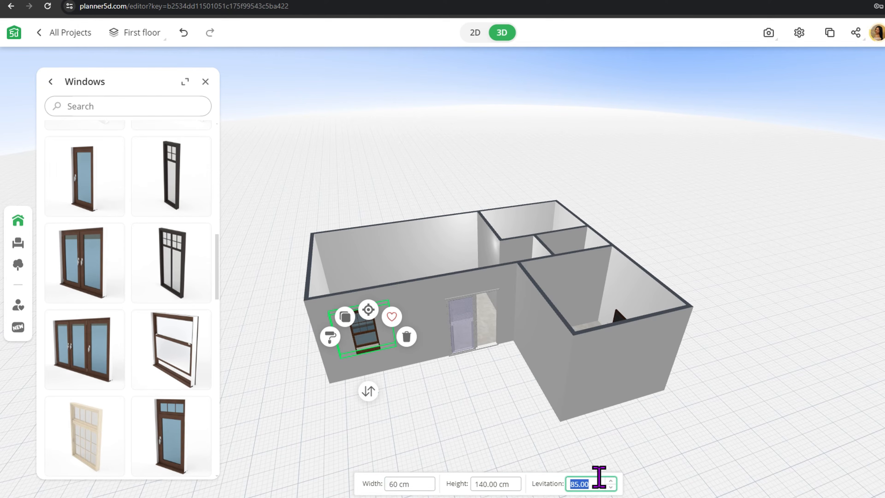
- Replace the window frame's brown wood material with a near-black wood texture
{"action": "left_click", "coordinate": [330, 336]}
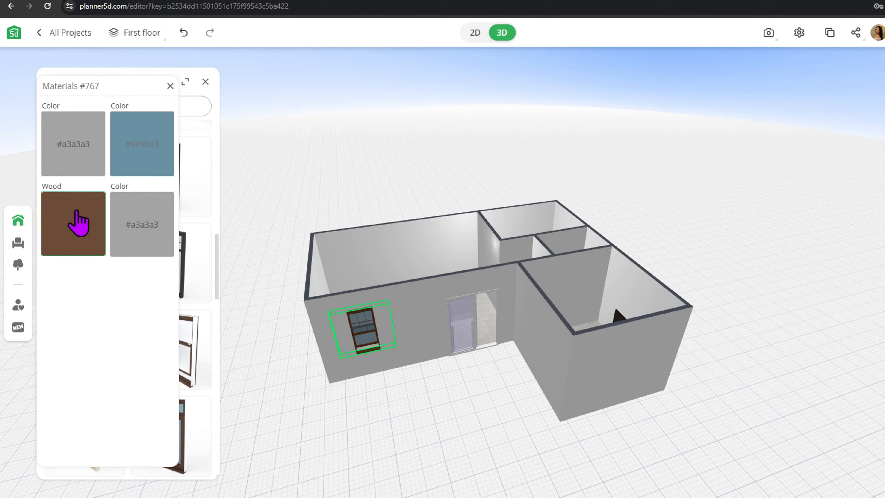
{"action": "left_click", "coordinate": [76, 220]}
{"action": "scroll", "coordinate": [75, 313], "scroll_direction": "down", "scroll_amount": 2}
{"action": "scroll", "coordinate": [71, 265], "scroll_direction": "up", "scroll_amount": 2}
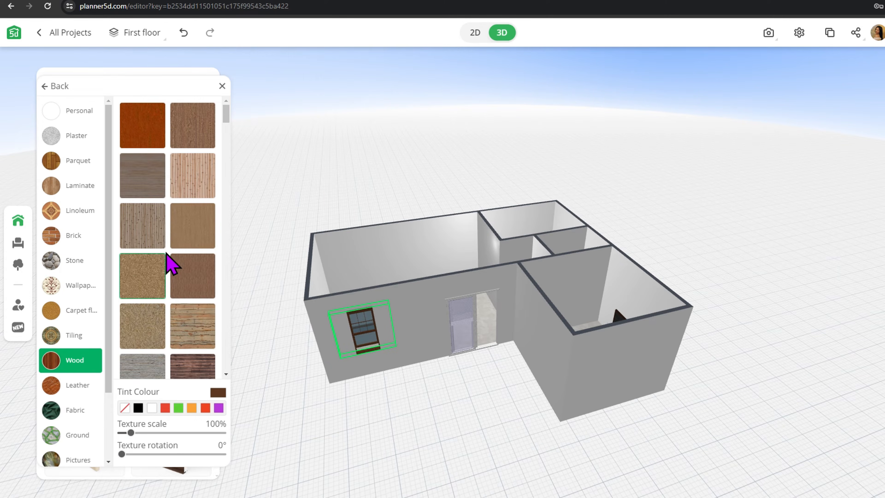
{"action": "scroll", "coordinate": [167, 251], "scroll_direction": "down", "scroll_amount": 5}
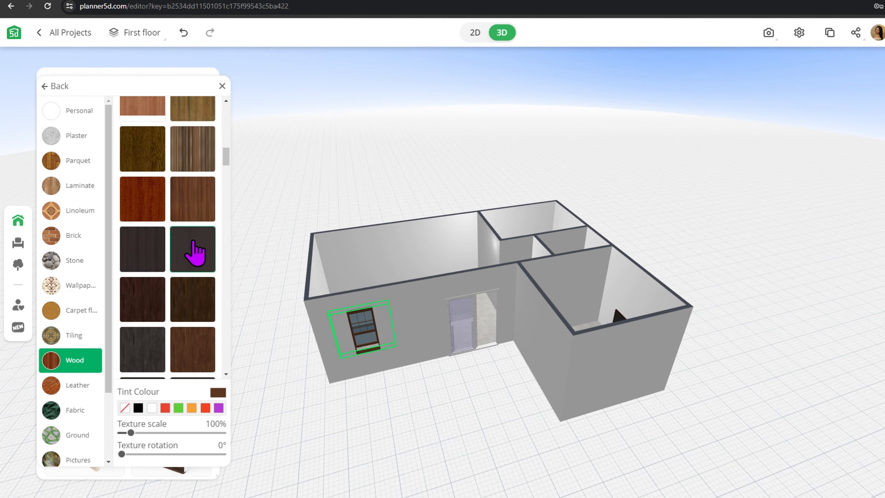
{"action": "scroll", "coordinate": [195, 252], "scroll_direction": "down", "scroll_amount": 4}
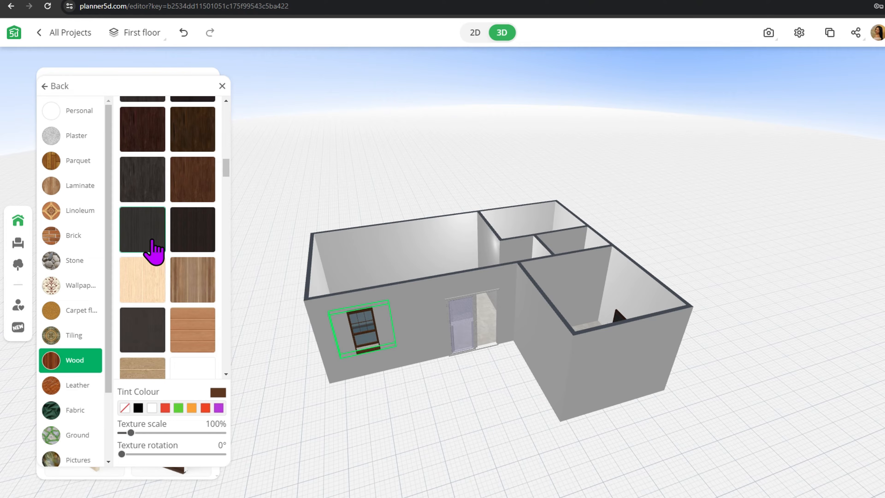
{"action": "left_click", "coordinate": [154, 249]}
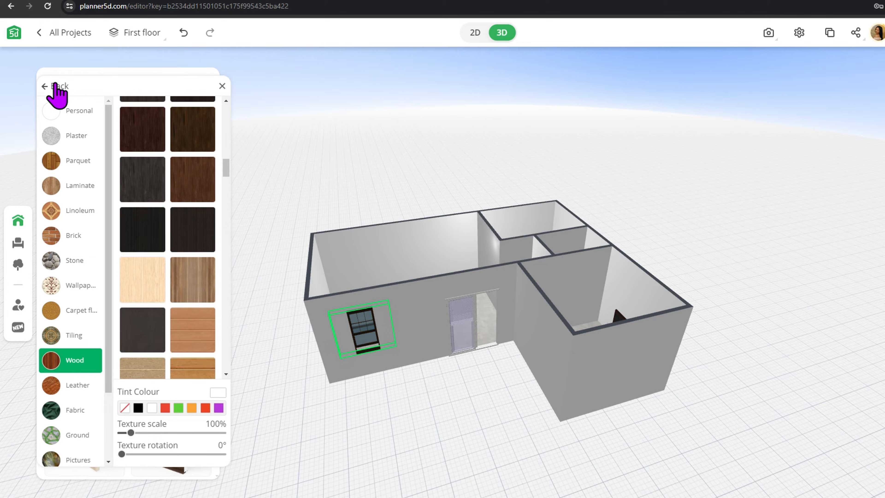
- Change the window's blue glass colour to white (#ffffff)
{"action": "left_click", "coordinate": [45, 87]}
{"action": "left_click", "coordinate": [135, 165]}
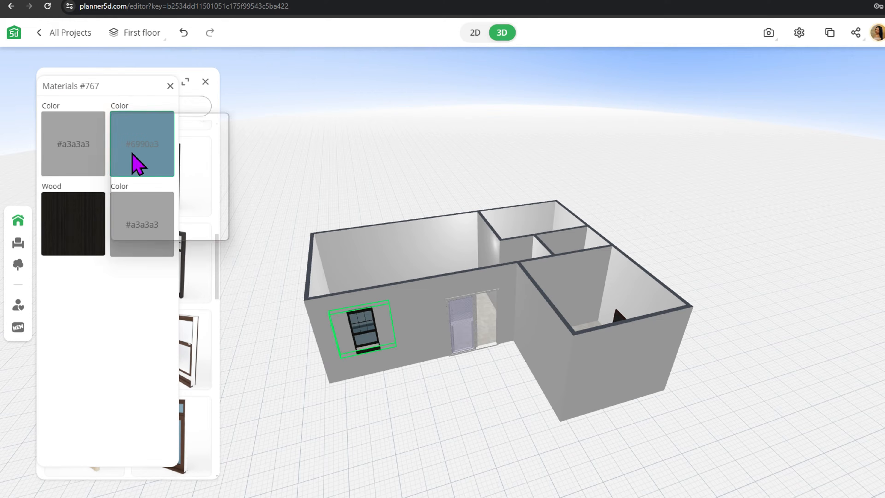
{"action": "left_click", "coordinate": [85, 113]}
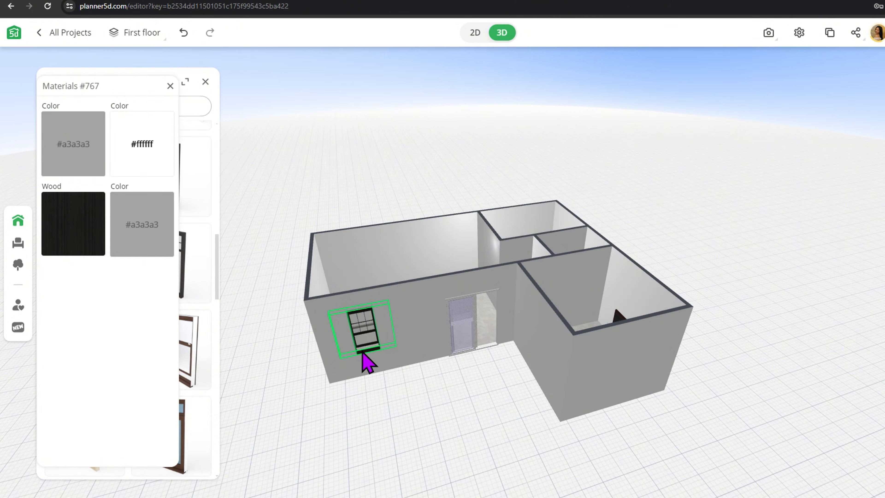
- Set the window's levitation to 60 cm, its width to 50 cm and its height to 160 cm
{"action": "left_click", "coordinate": [367, 359]}
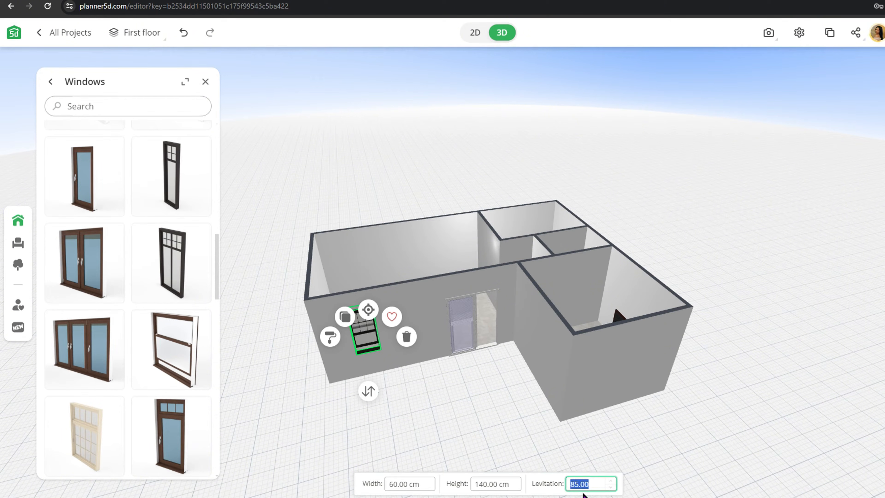
{"action": "type", "text": "60"}
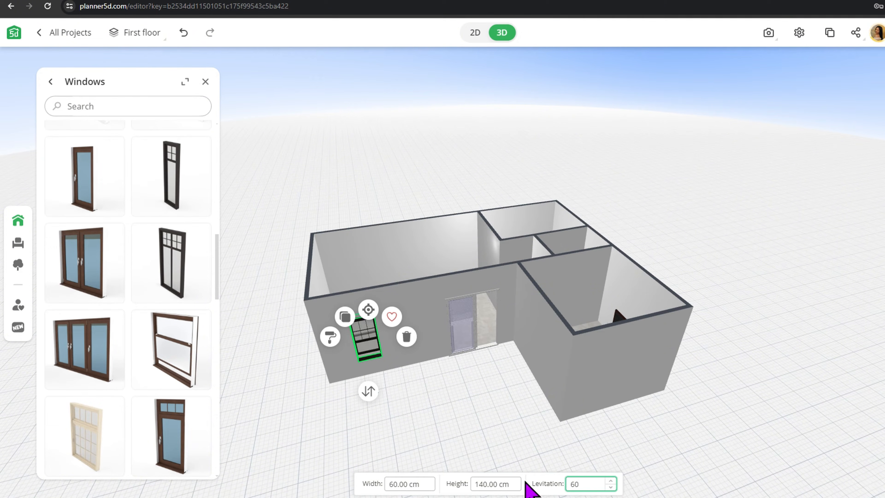
{"action": "left_click", "coordinate": [410, 484]}
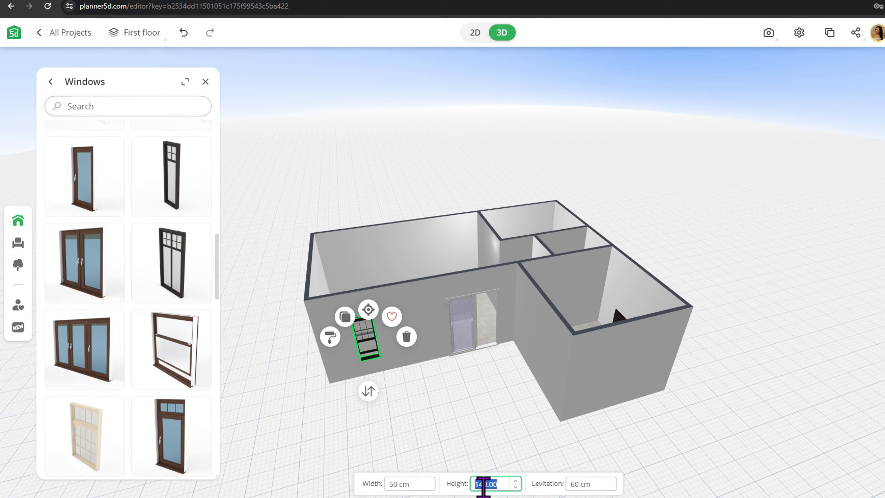
{"action": "left_click", "coordinate": [454, 406]}
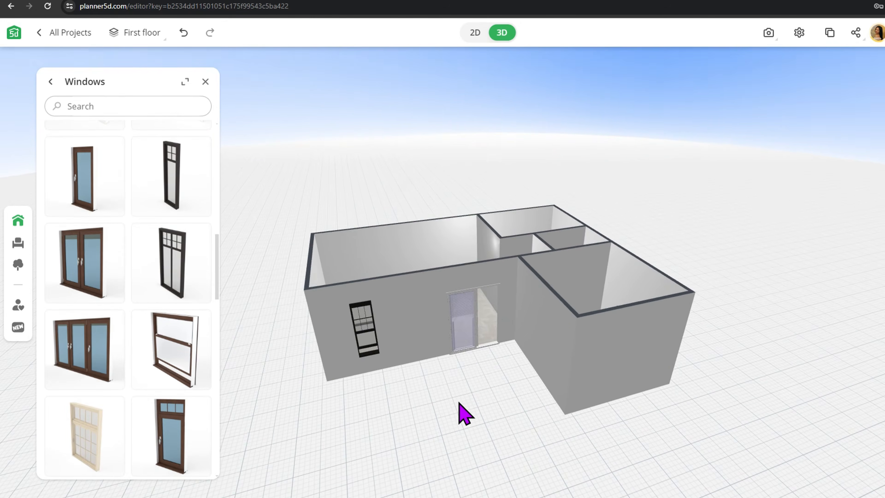
- Shift the window towards the end of the wall and duplicate it twice to form a row of three evenly spaced windows
{"action": "left_click", "coordinate": [381, 352]}
{"action": "left_click_drag", "start_coordinate": [376, 353], "coordinate": [364, 354]}
{"action": "left_click", "coordinate": [339, 342]}
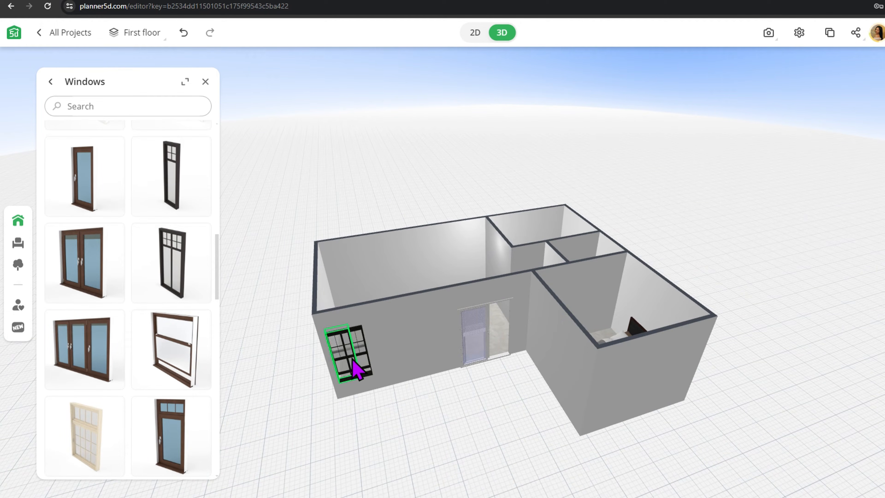
{"action": "left_click", "coordinate": [375, 356]}
{"action": "left_click", "coordinate": [384, 346]}
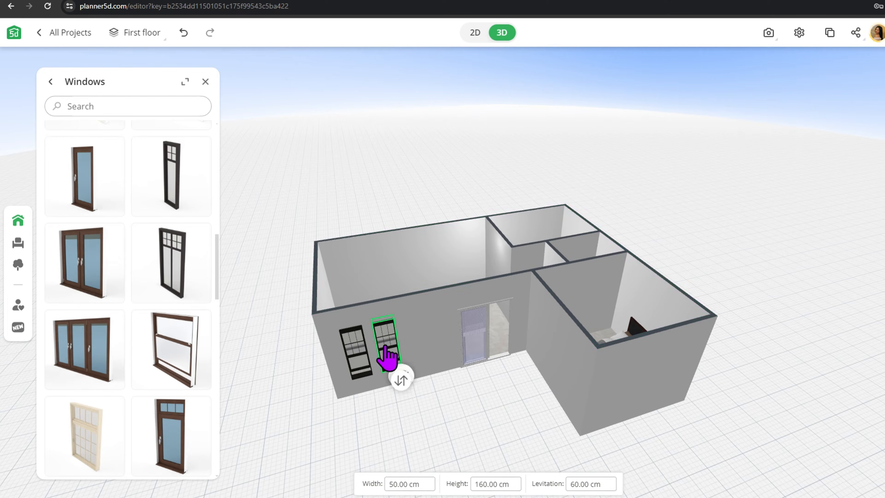
{"action": "left_click", "coordinate": [366, 340]}
{"action": "left_click", "coordinate": [372, 361]}
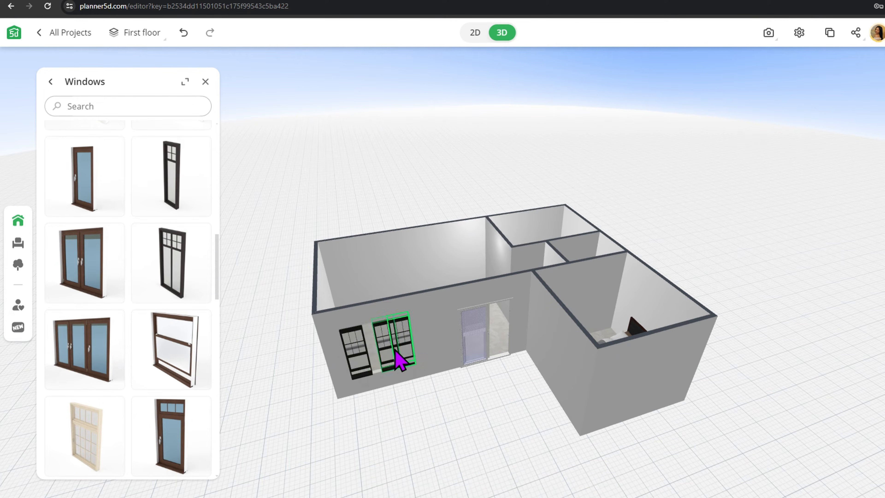
{"action": "left_click", "coordinate": [409, 357]}
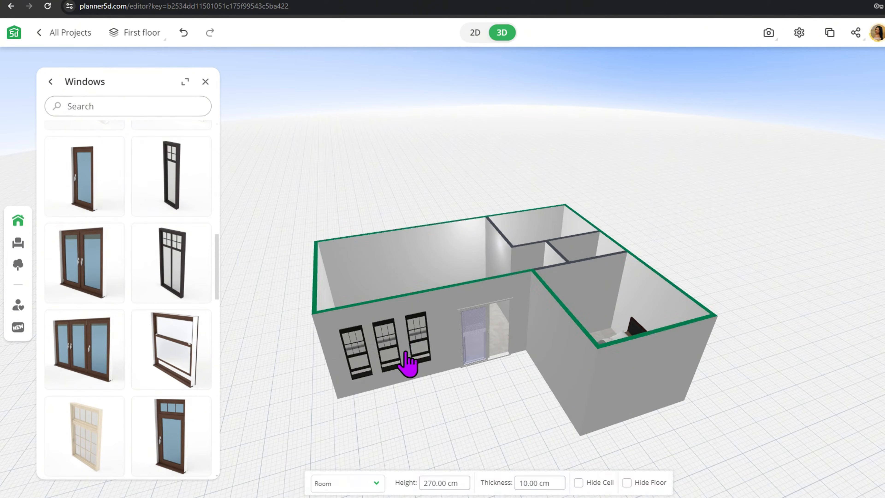
- Replace the light sliding door with a black-framed sliding door in the same spot on the outer wall
{"action": "left_click_drag", "start_coordinate": [537, 424], "coordinate": [43, 119]}
{"action": "left_click", "coordinate": [51, 81]}
{"action": "left_click", "coordinate": [96, 228]}
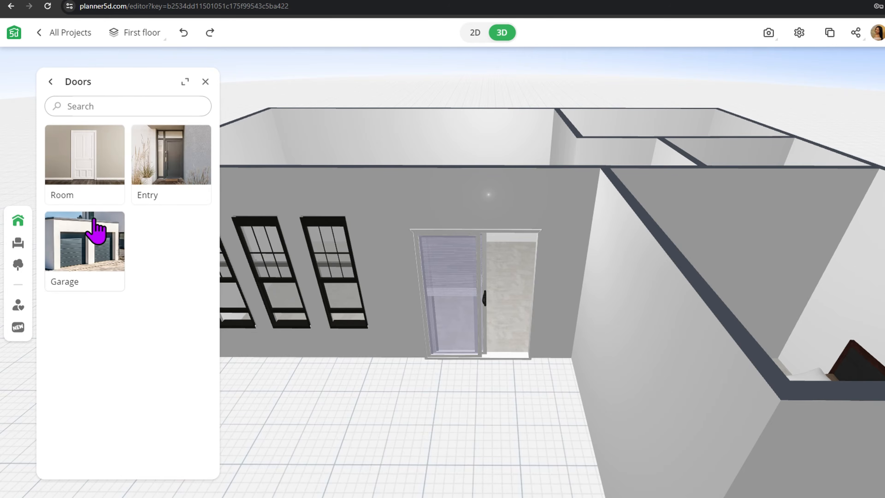
{"action": "left_click", "coordinate": [102, 180]}
{"action": "left_click", "coordinate": [109, 243]}
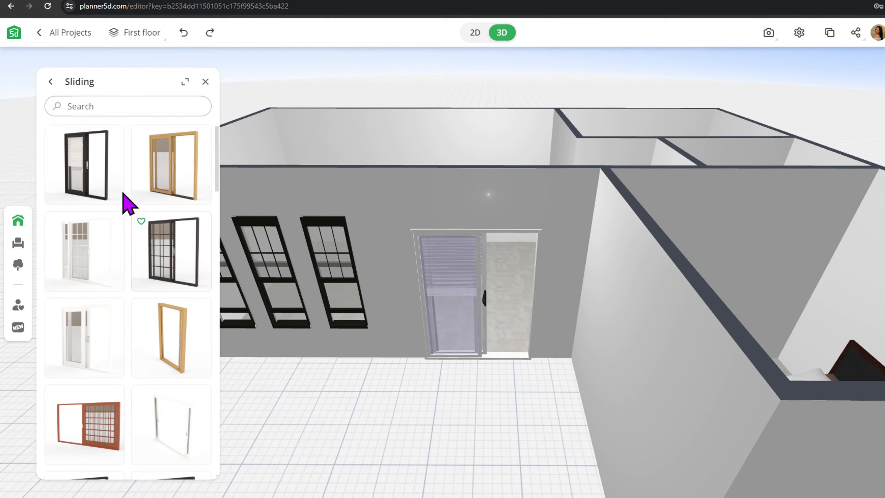
{"action": "left_click_drag", "start_coordinate": [86, 171], "coordinate": [484, 306]}
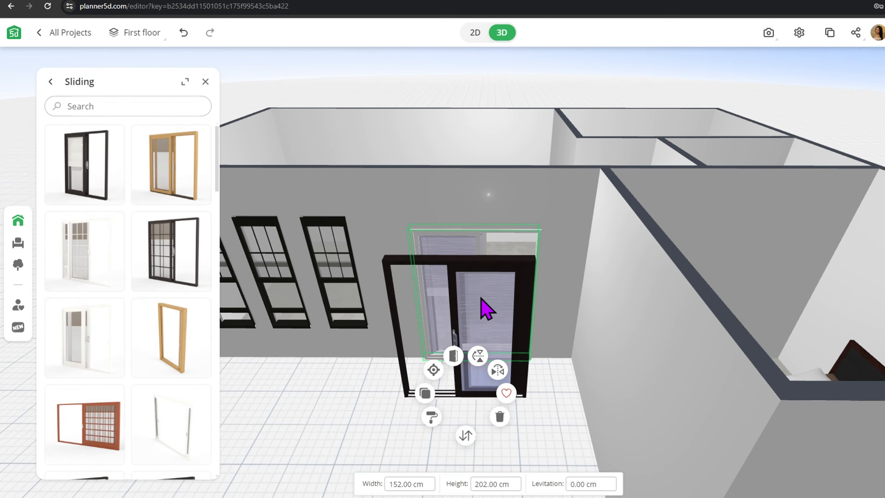
{"action": "key", "text": "Delete"}
{"action": "left_click", "coordinate": [468, 266]}
{"action": "left_click_drag", "start_coordinate": [467, 266], "coordinate": [493, 261]}
- Duplicate the black sliding door and place a copy on the opposite long wall of the main area
{"action": "left_click_drag", "start_coordinate": [551, 279], "coordinate": [575, 178]}
{"action": "scroll", "coordinate": [640, 273], "scroll_direction": "down", "scroll_amount": 3}
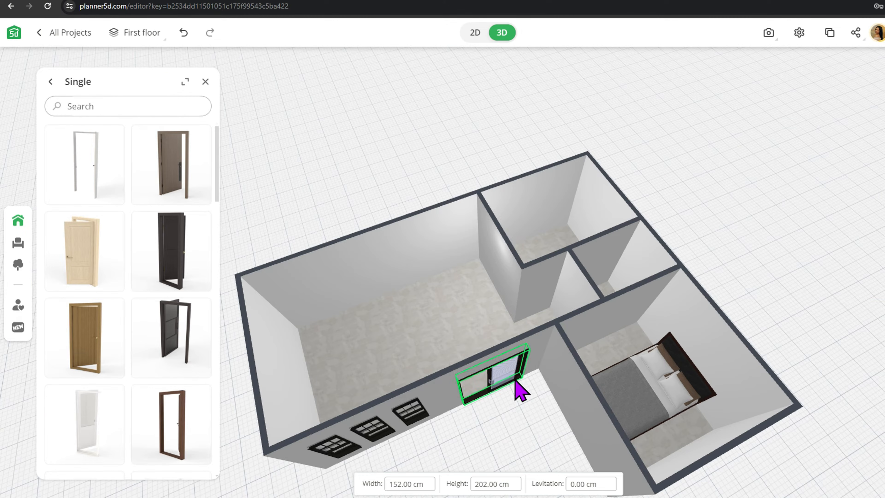
{"action": "left_click", "coordinate": [520, 387]}
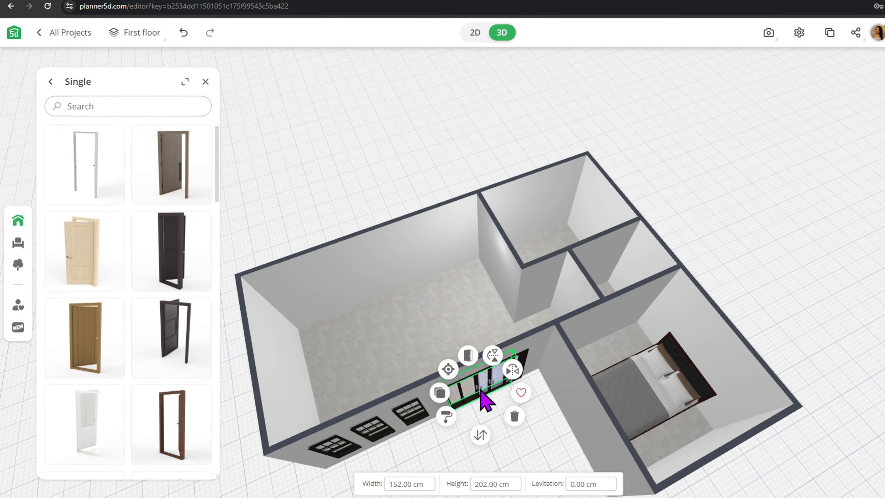
{"action": "left_click", "coordinate": [451, 387]}
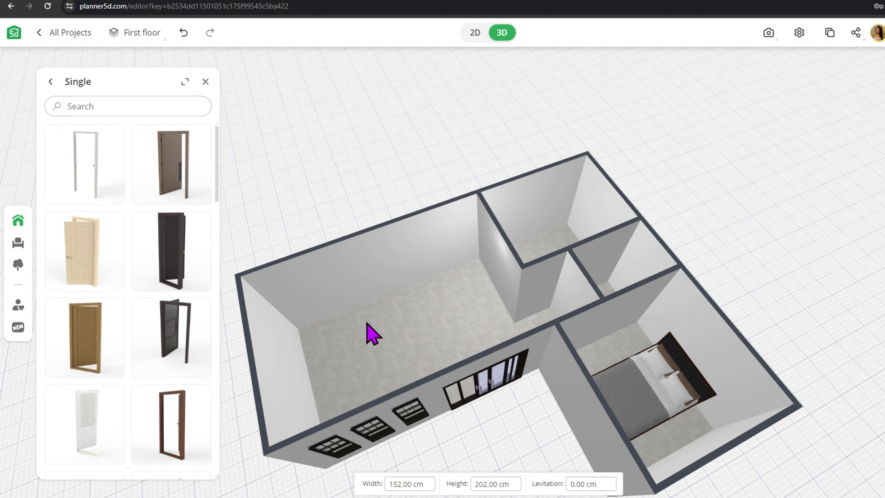
{"action": "left_click", "coordinate": [376, 337]}
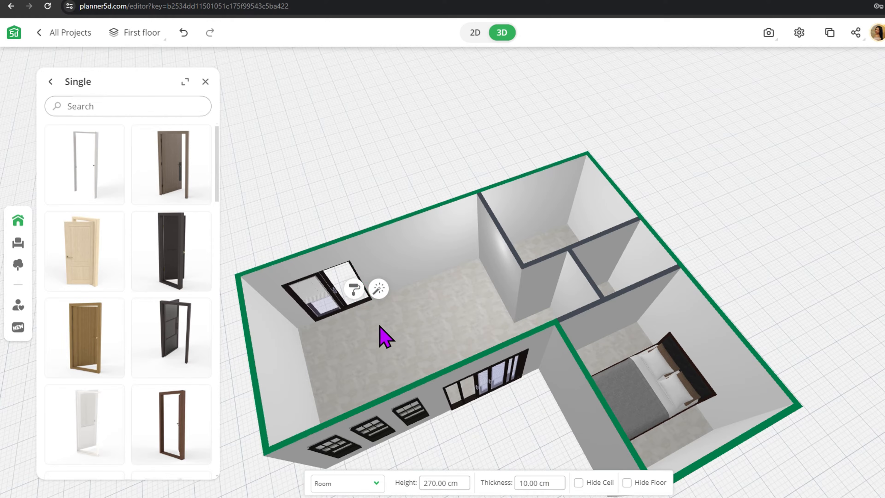
{"action": "left_click", "coordinate": [337, 310]}
- Place a white single door in the wall between the hallway and the small middle room
{"action": "left_click_drag", "start_coordinate": [383, 314], "coordinate": [508, 447]}
{"action": "left_click_drag", "start_coordinate": [471, 401], "coordinate": [485, 355]}
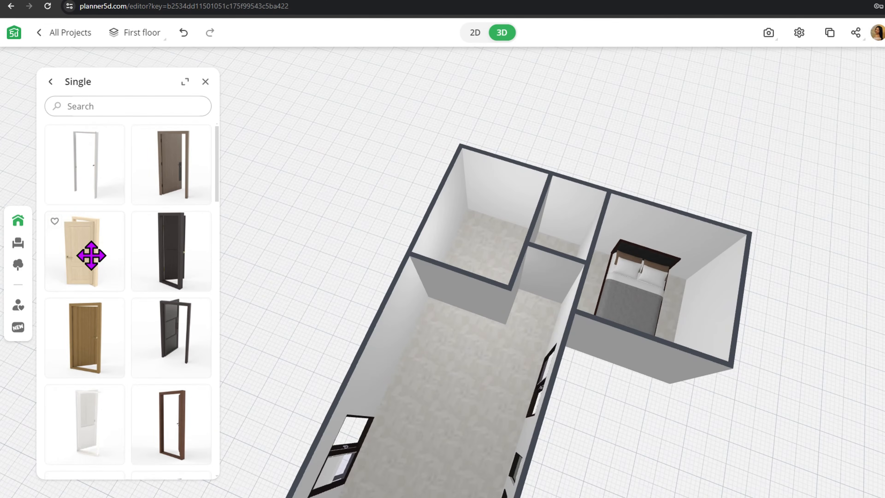
{"action": "left_click_drag", "start_coordinate": [598, 387], "coordinate": [507, 342]}
{"action": "left_click", "coordinate": [540, 301]}
{"action": "left_click_drag", "start_coordinate": [543, 304], "coordinate": [644, 363]}
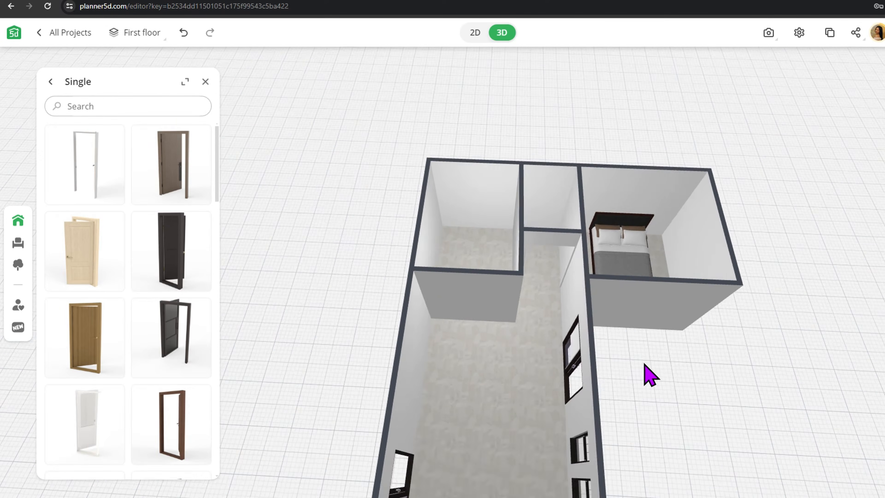
{"action": "scroll", "coordinate": [644, 364], "scroll_direction": "up", "scroll_amount": 5}
{"action": "right_click_drag", "start_coordinate": [644, 363], "coordinate": [591, 433]}
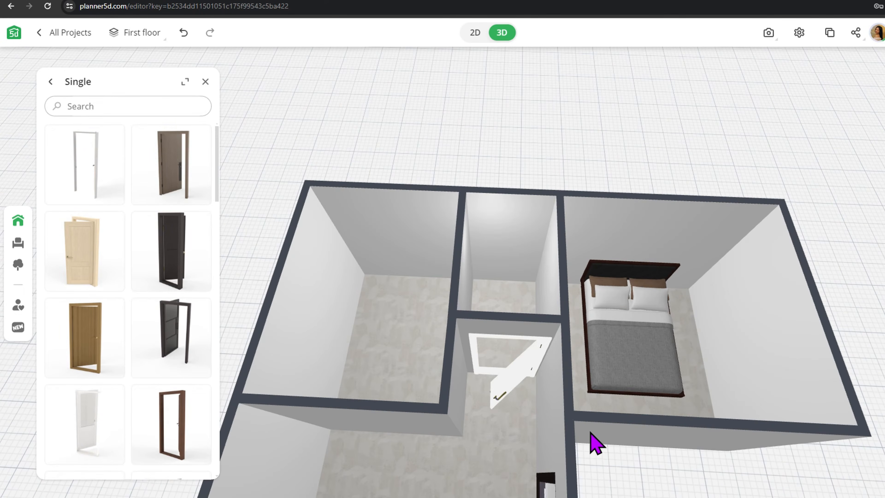
- Replace the white door with a light-wood single door, 73 cm wide, in the hallway-bedroom wall, opening into the bedroom
{"action": "left_click", "coordinate": [535, 363]}
{"action": "left_click_drag", "start_coordinate": [527, 368], "coordinate": [546, 394]}
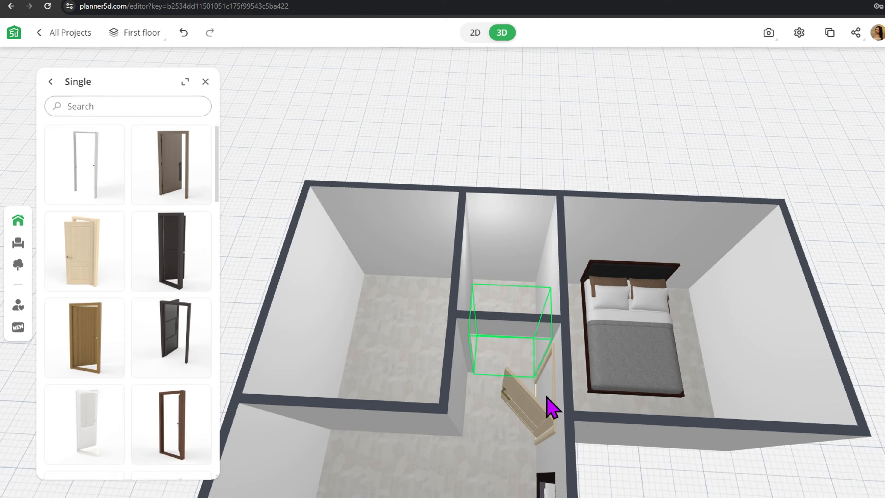
{"action": "left_click", "coordinate": [546, 394]}
{"action": "left_click", "coordinate": [538, 411]}
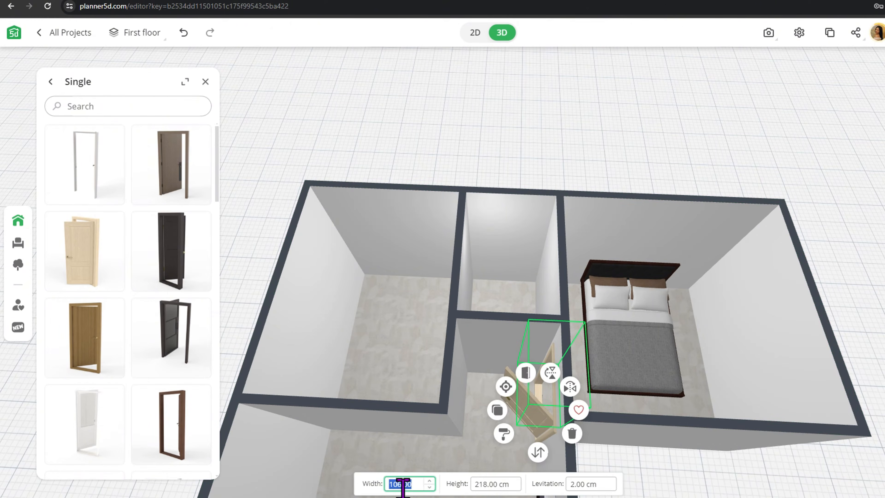
{"action": "key", "text": "Return"}
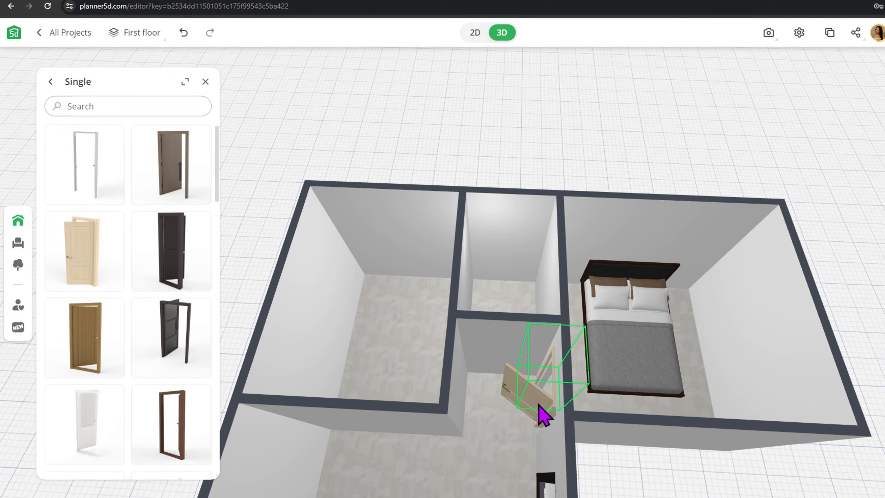
{"action": "left_click", "coordinate": [539, 407]}
{"action": "left_click", "coordinate": [570, 397]}
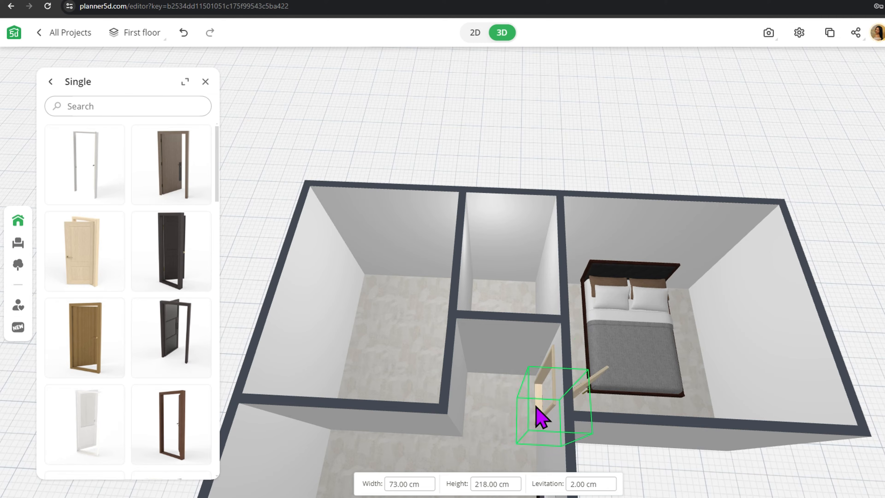
- Change the new bedroom door's wood material to a darker brown wood
{"action": "left_click", "coordinate": [545, 421]}
{"action": "left_click", "coordinate": [519, 440]}
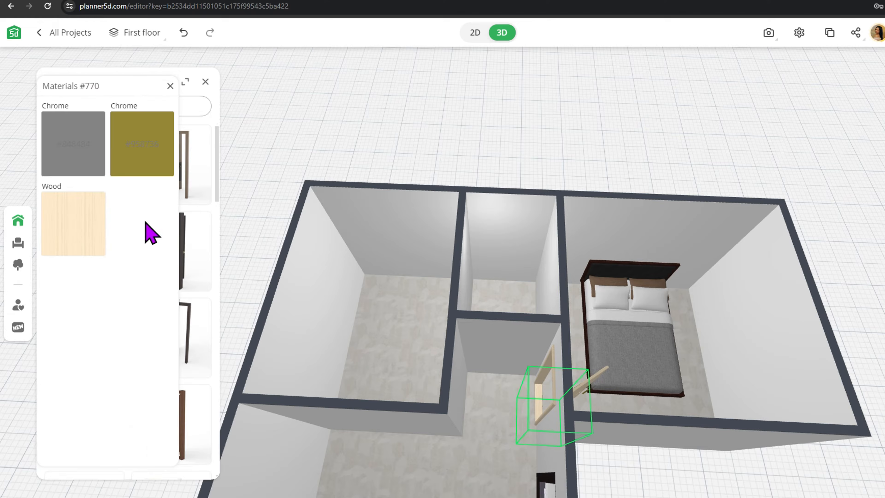
{"action": "left_click", "coordinate": [73, 223]}
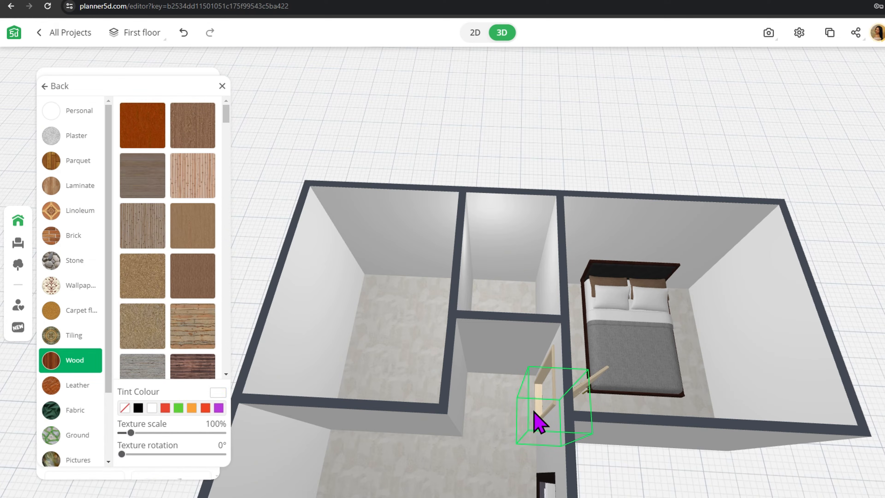
{"action": "left_click", "coordinate": [581, 386]}
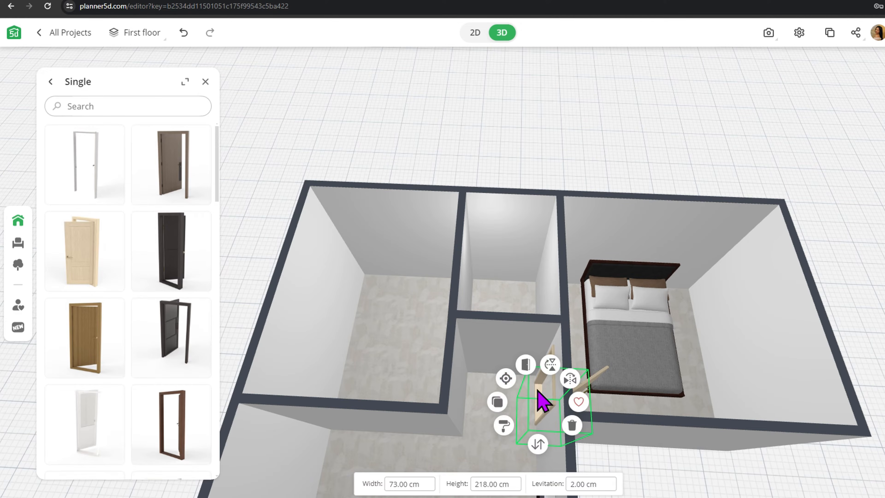
- Duplicate the bedroom door onto the opposite hallway wall and flip it so its leaf swings the other way into the room
{"action": "left_click", "coordinate": [494, 401]}
{"action": "left_click_drag", "start_coordinate": [553, 435], "coordinate": [495, 414]}
{"action": "left_click", "coordinate": [495, 413]}
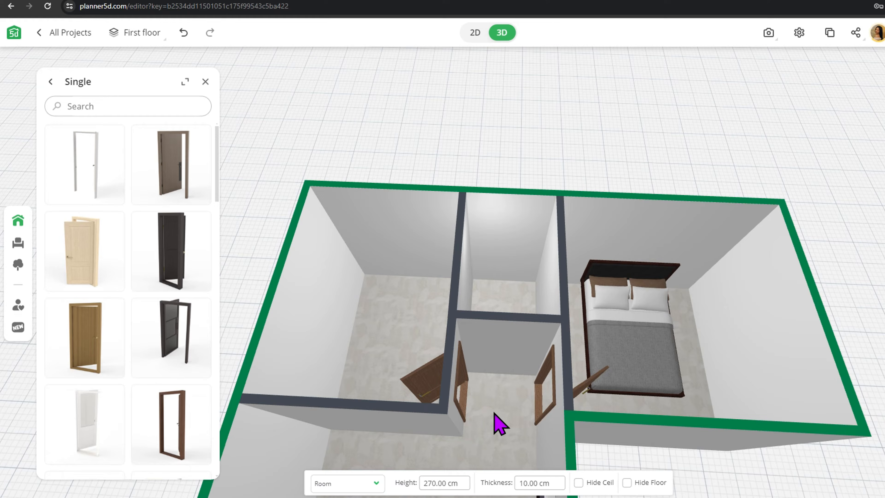
{"action": "left_click", "coordinate": [465, 406]}
{"action": "left_click", "coordinate": [476, 364]}
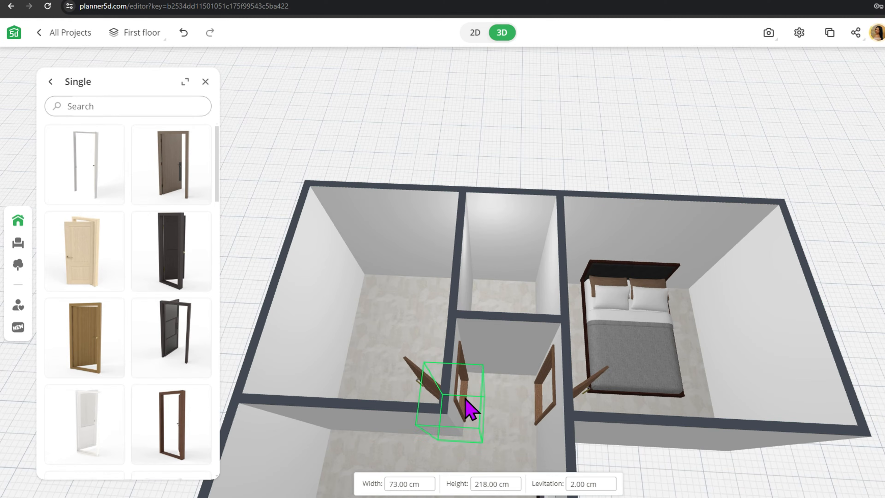
- Copy the brown door into the wall between the hallway and the small middle room, and flip its swing direction
{"action": "key", "text": "ctrl+c"}
{"action": "key", "text": "ctrl+v"}
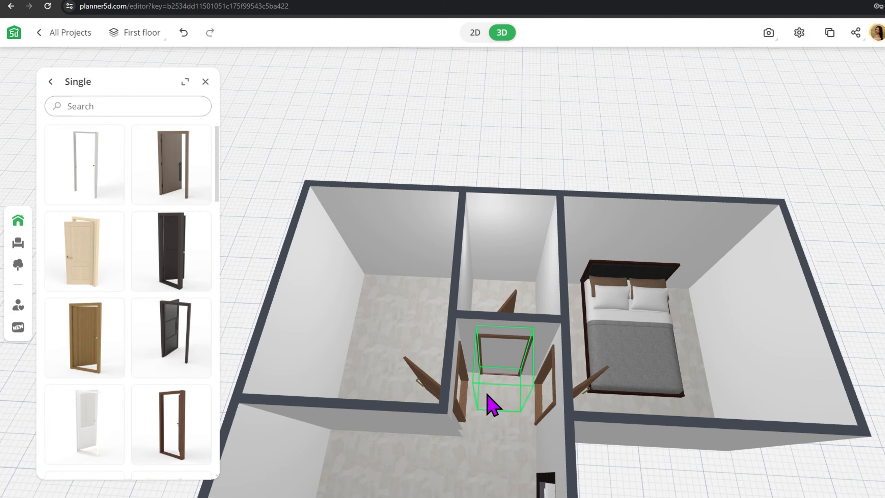
{"action": "left_click", "coordinate": [491, 407]}
{"action": "left_click_drag", "start_coordinate": [499, 384], "coordinate": [489, 375]}
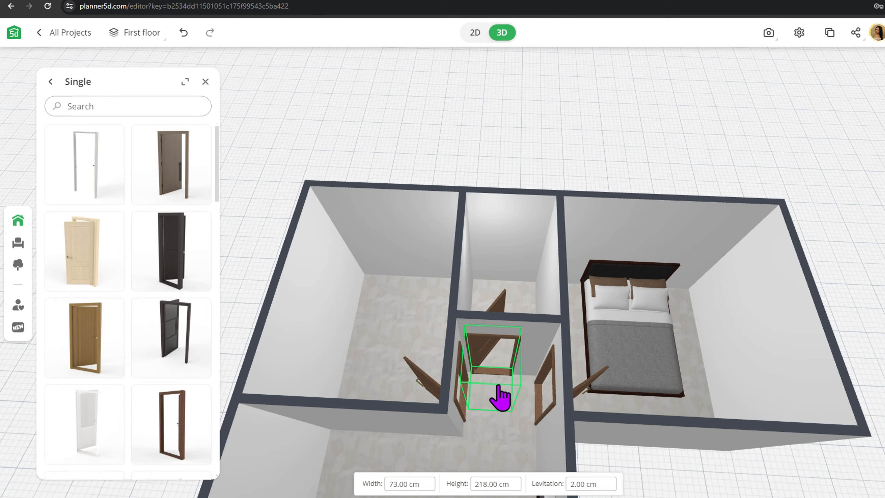
- Examine the doors, windows and room layout from several angles in 3D and in the 2D plan
{"action": "left_click_drag", "start_coordinate": [609, 436], "coordinate": [596, 363]}
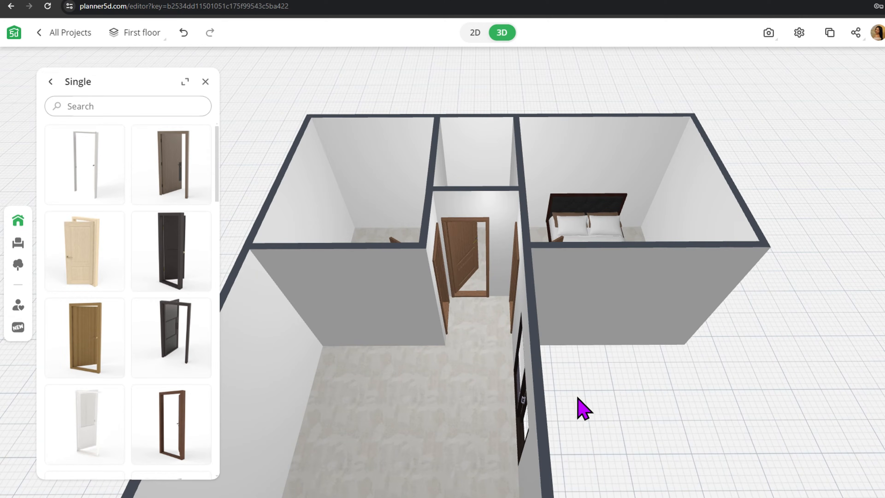
{"action": "left_click_drag", "start_coordinate": [578, 398], "coordinate": [526, 470]}
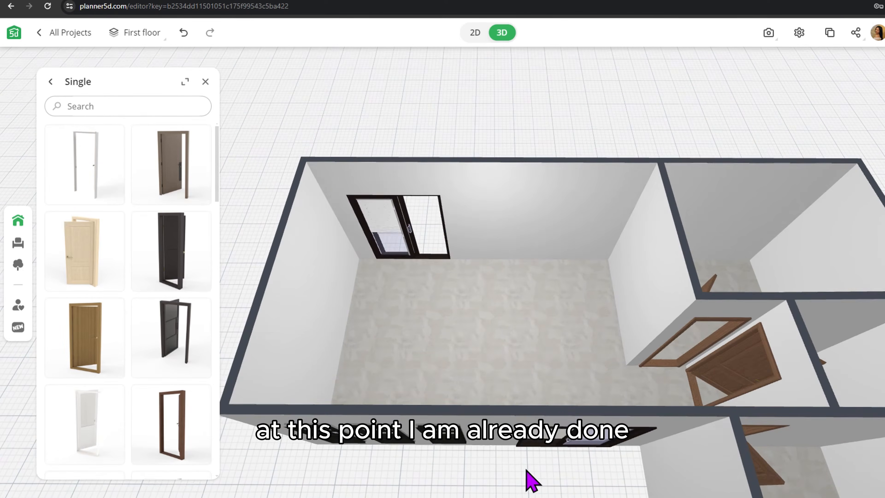
{"action": "left_click", "coordinate": [411, 243]}
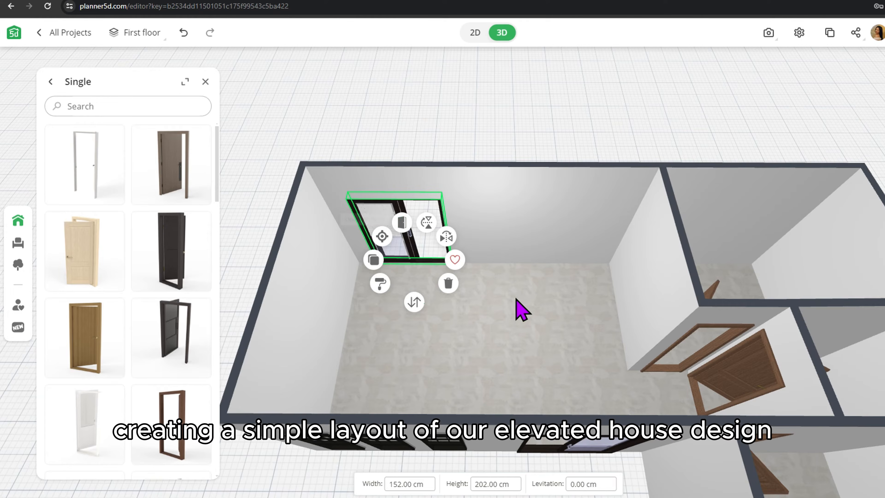
{"action": "left_click_drag", "start_coordinate": [515, 299], "coordinate": [500, 253]}
{"action": "scroll", "coordinate": [502, 265], "scroll_direction": "down", "scroll_amount": 5}
{"action": "left_click_drag", "start_coordinate": [522, 318], "coordinate": [596, 310]}
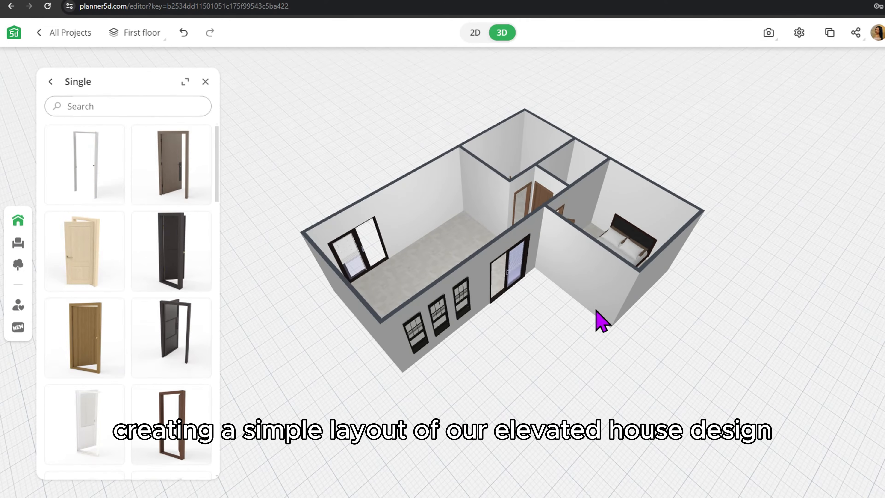
{"action": "left_click", "coordinate": [475, 35]}
{"action": "left_click_drag", "start_coordinate": [557, 167], "coordinate": [597, 164]}
{"action": "left_click_drag", "start_coordinate": [498, 162], "coordinate": [537, 152]}
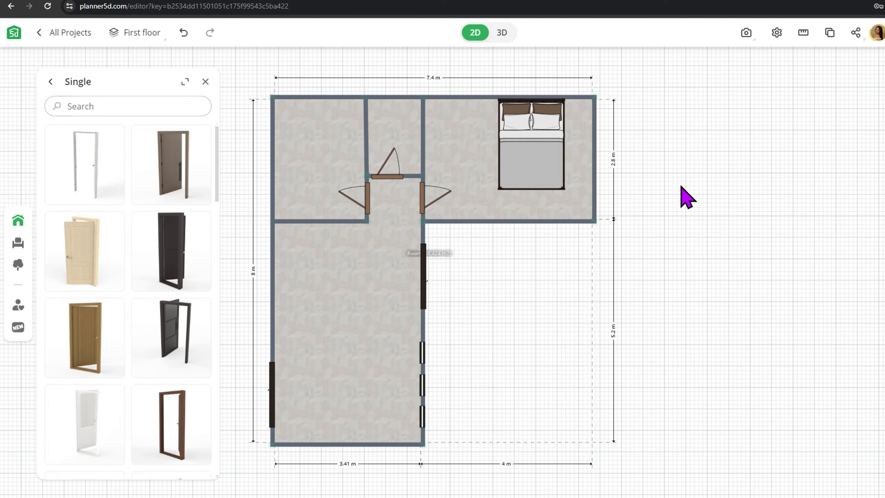
- Close the door catalogue, add a new floor to the project and show it in 3D
{"action": "left_click", "coordinate": [205, 82]}
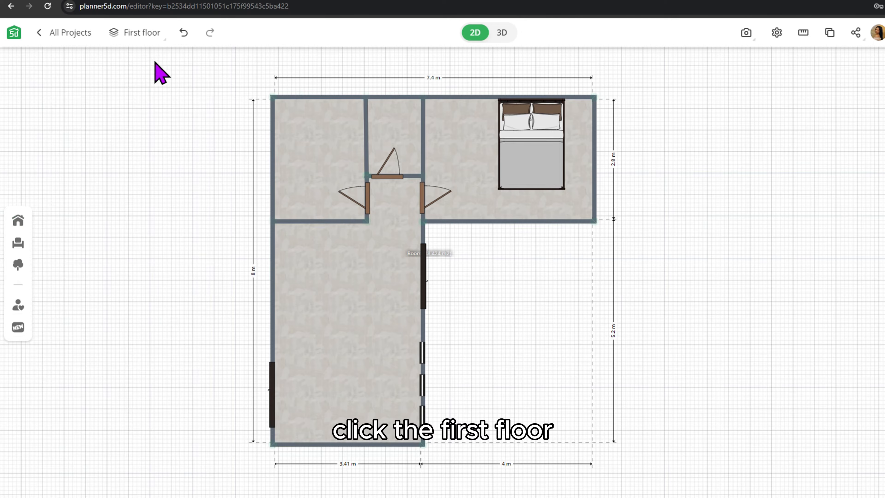
{"action": "left_click", "coordinate": [148, 37]}
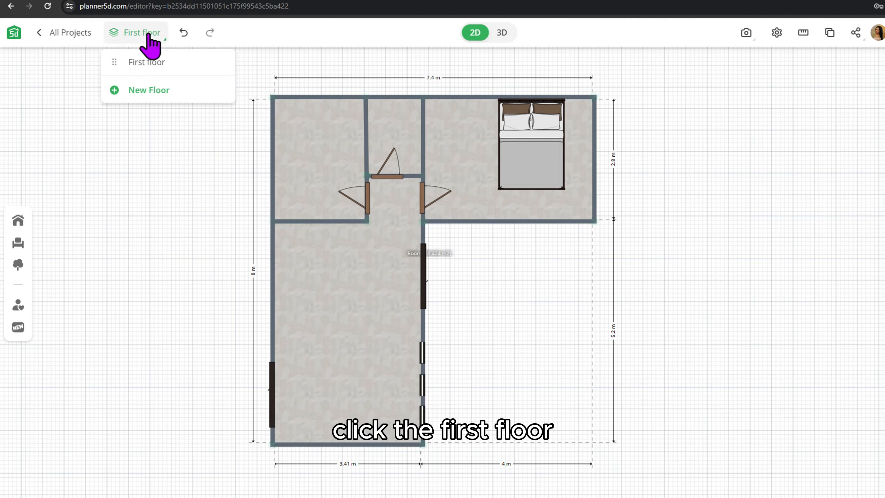
{"action": "left_click", "coordinate": [144, 98]}
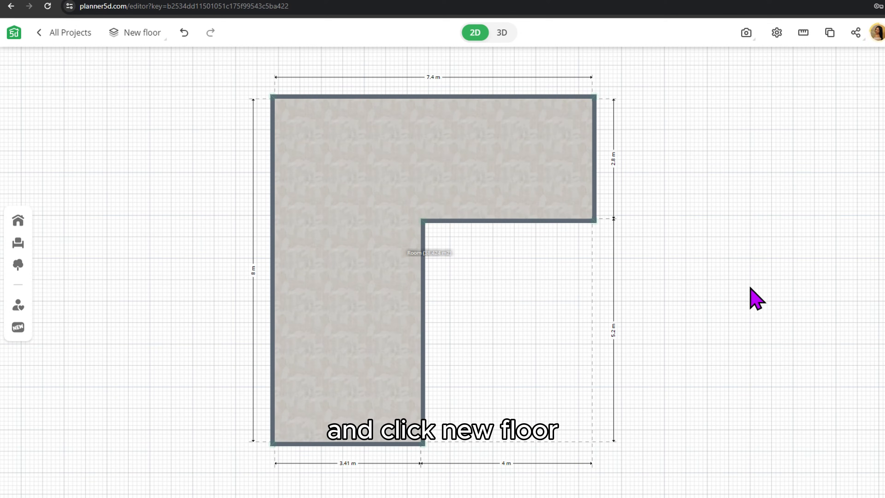
{"action": "left_click", "coordinate": [499, 31]}
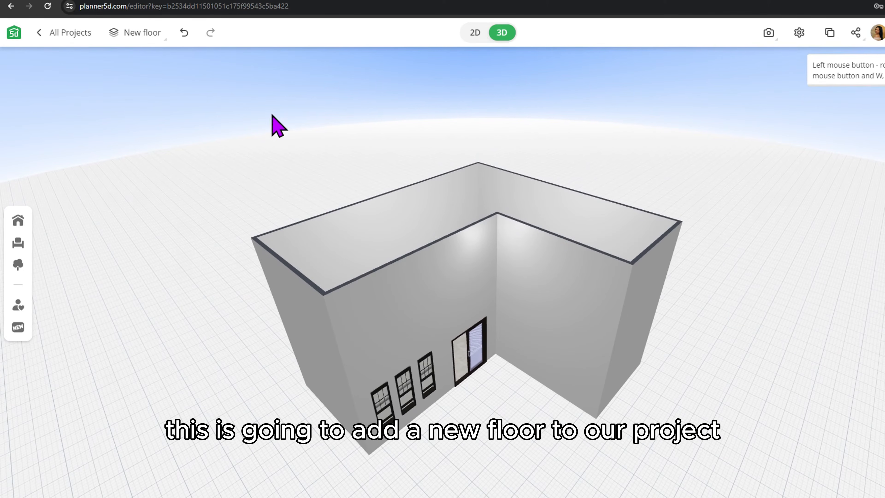
- Rename the new floor Foundation and move it beneath the first floor in the level order
{"action": "left_click", "coordinate": [143, 32]}
{"action": "left_click", "coordinate": [183, 85]}
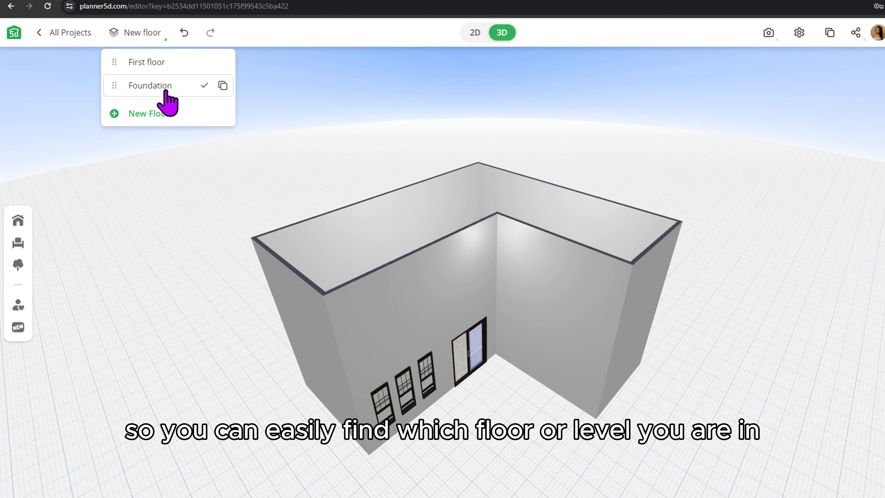
{"action": "left_click", "coordinate": [205, 87]}
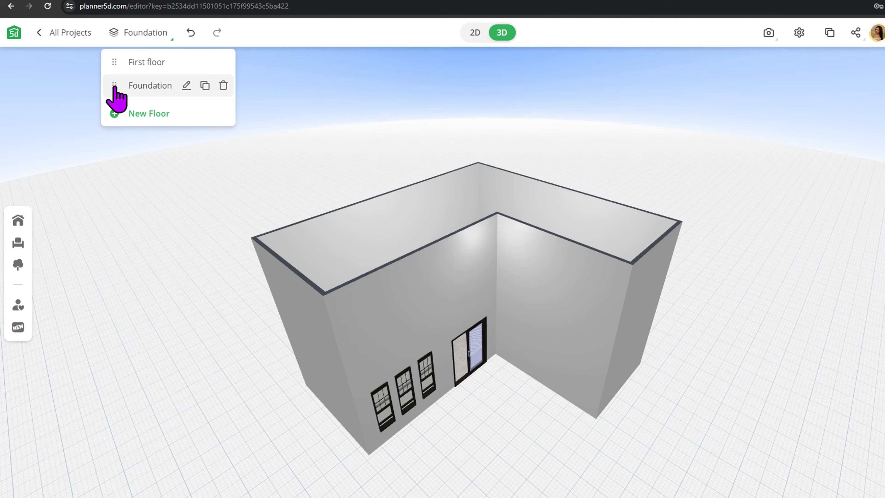
{"action": "left_click_drag", "start_coordinate": [115, 87], "coordinate": [113, 67]}
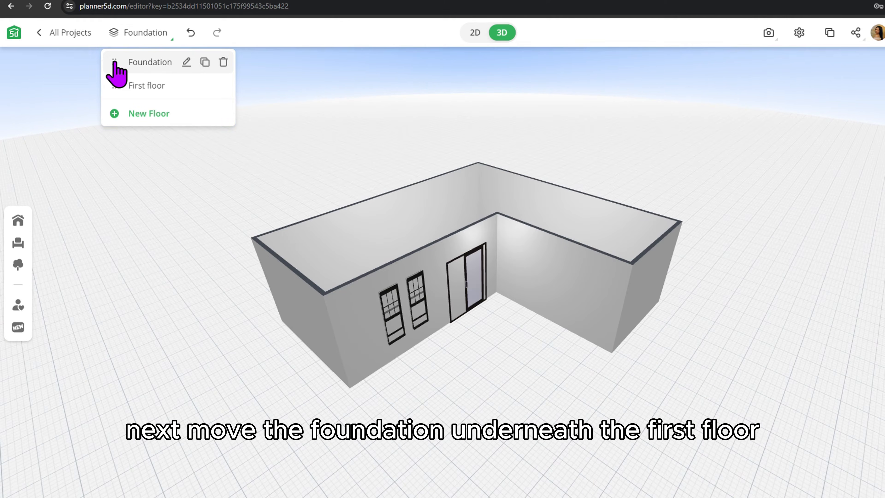
- Reload the project and switch to the Foundation level
{"action": "left_click", "coordinate": [48, 7]}
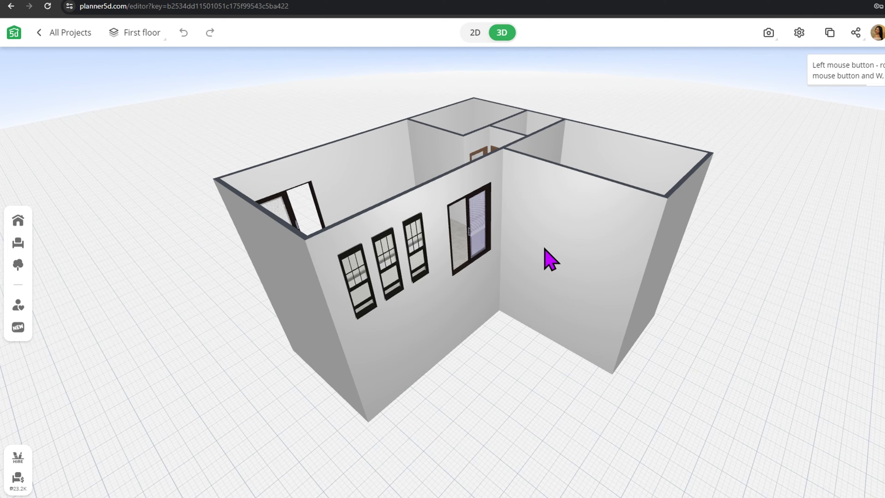
{"action": "left_click", "coordinate": [143, 33]}
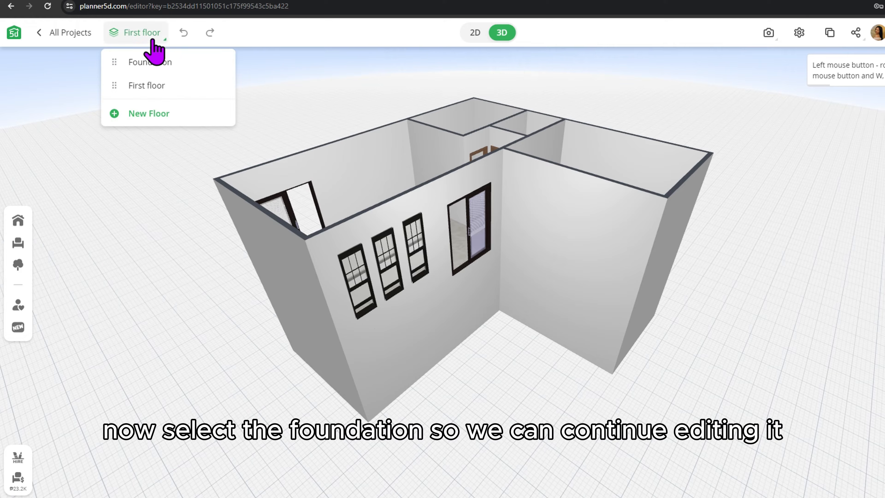
{"action": "left_click", "coordinate": [151, 62]}
- Set the height of the L-shaped foundation room to 60 cm
{"action": "left_click", "coordinate": [450, 271]}
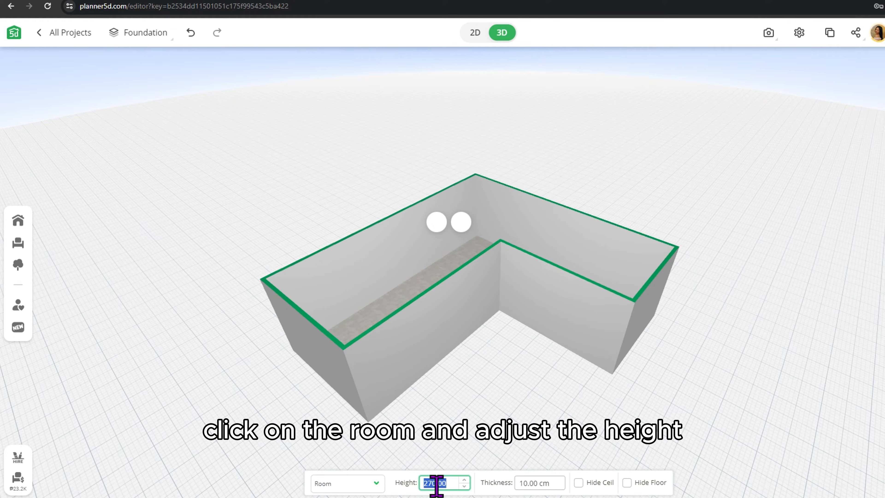
{"action": "type", "text": "60"}
{"action": "left_click_drag", "start_coordinate": [470, 407], "coordinate": [466, 398]}
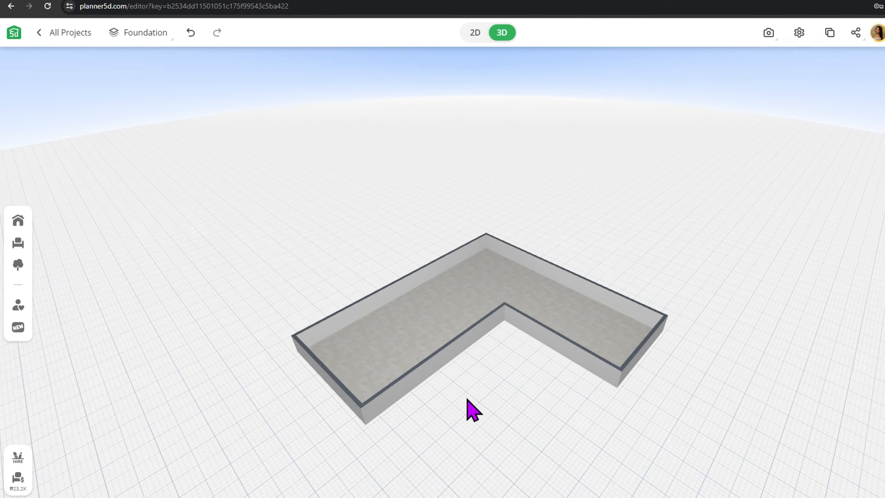
{"action": "left_click_drag", "start_coordinate": [658, 441], "coordinate": [644, 442]}
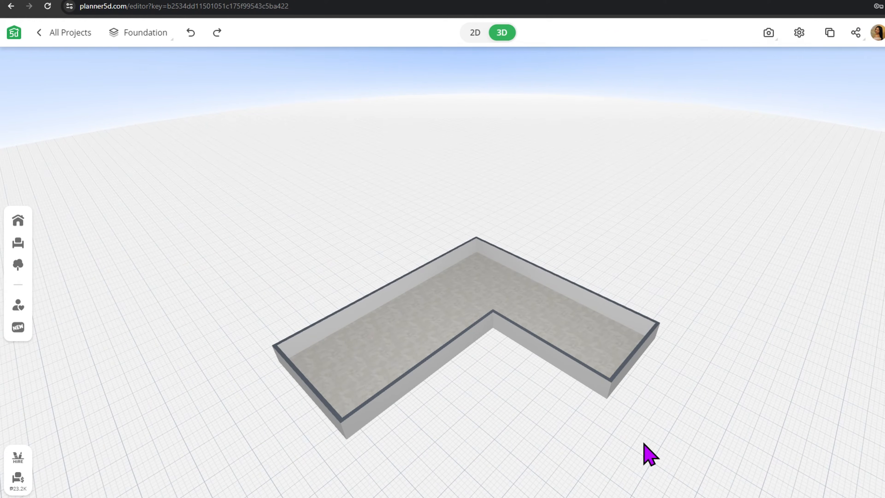
- Place a square column from the Columns catalogue at an end corner of the foundation and shorten it to foundation height
{"action": "left_click", "coordinate": [476, 35]}
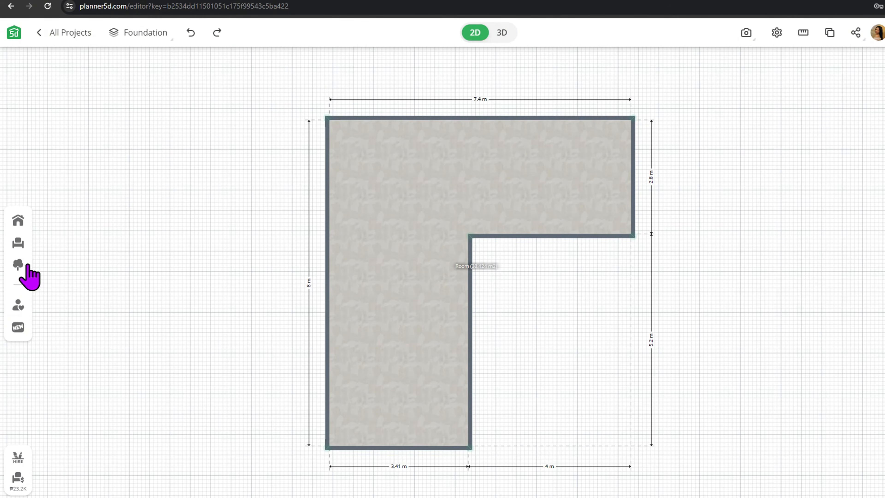
{"action": "left_click", "coordinate": [18, 244]}
{"action": "left_click", "coordinate": [18, 220]}
{"action": "scroll", "coordinate": [97, 375], "scroll_direction": "down", "scroll_amount": 5}
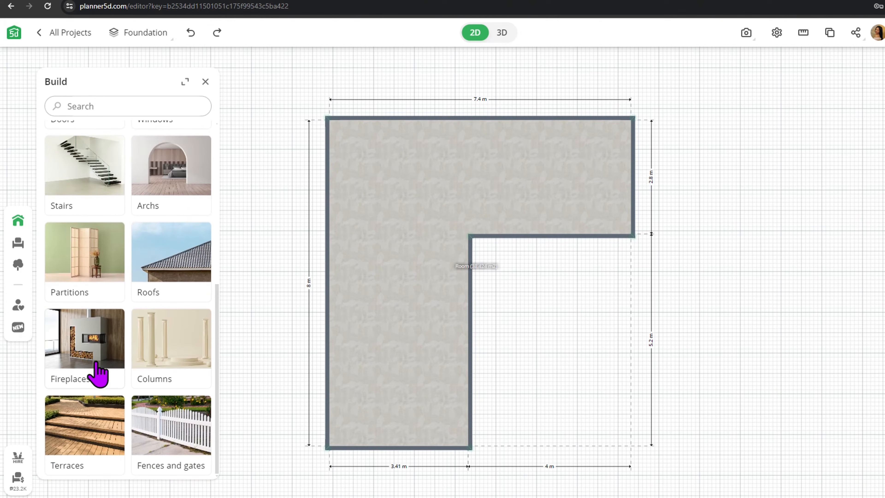
{"action": "left_click", "coordinate": [160, 333]}
{"action": "left_click", "coordinate": [502, 33]}
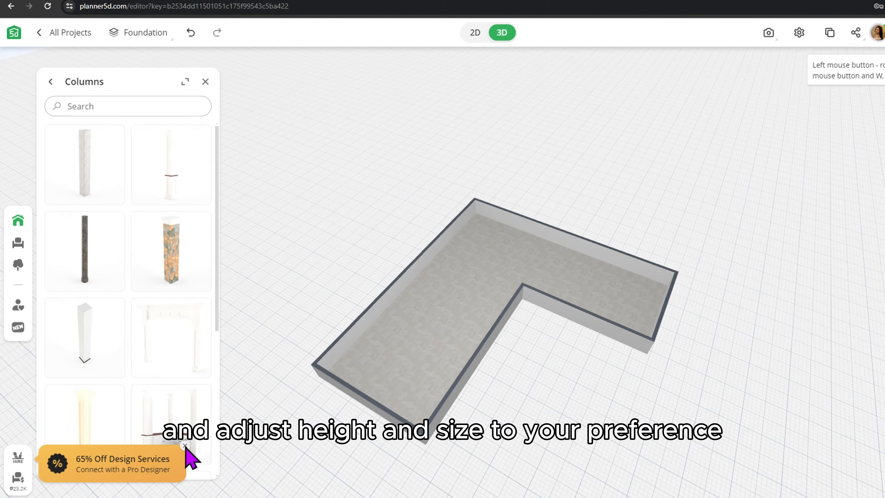
{"action": "left_click", "coordinate": [185, 446]}
{"action": "mouse_move", "coordinate": [302, 362]}
{"action": "left_mouse_down"}
{"action": "mouse_move", "coordinate": [362, 378]}
{"action": "mouse_move", "coordinate": [313, 363]}
{"action": "left_mouse_up"}
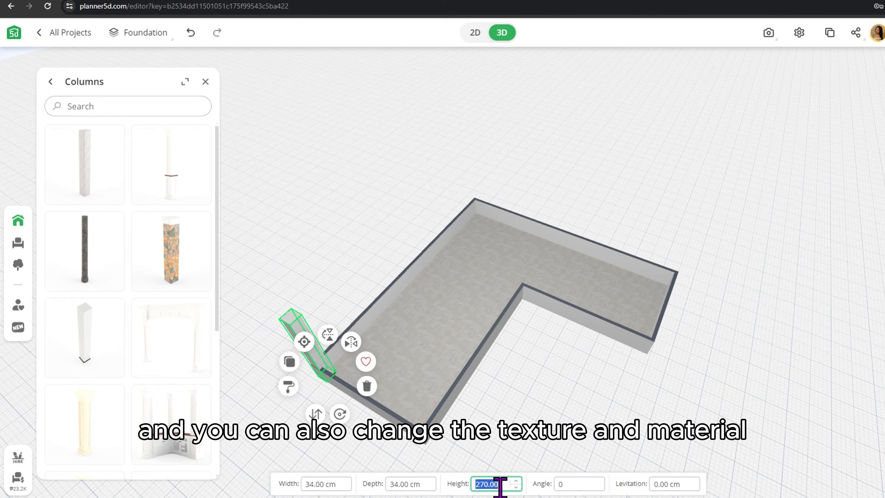
- Apply a blue-grey texture from the Concrete materials to the column's Wood surface
{"action": "left_click", "coordinate": [289, 386]}
{"action": "left_click", "coordinate": [87, 154]}
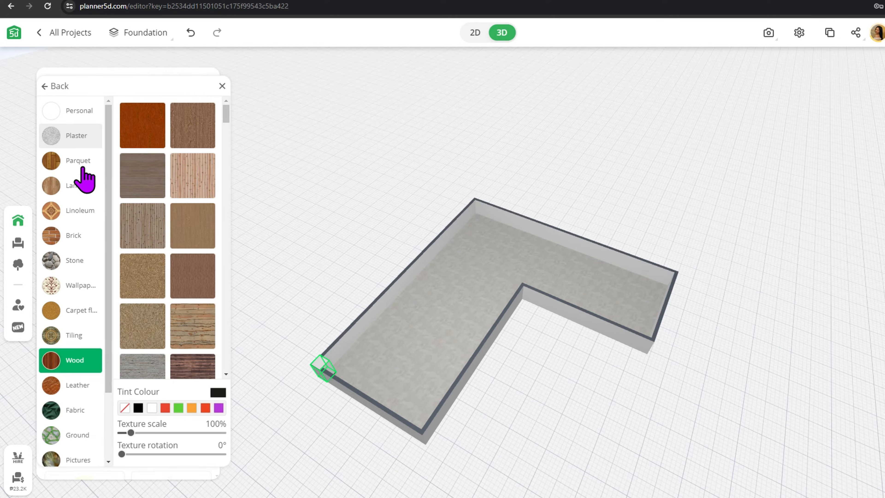
{"action": "scroll", "coordinate": [79, 453], "scroll_direction": "down", "scroll_amount": 2}
{"action": "left_click", "coordinate": [79, 451]}
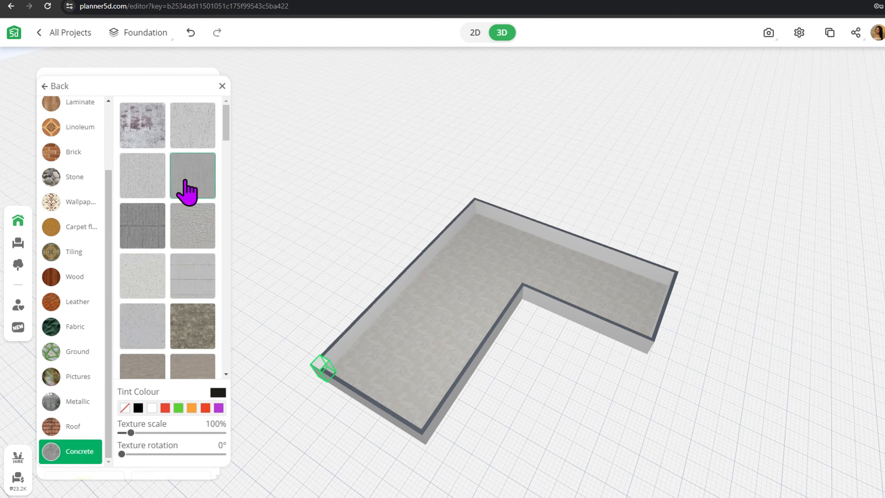
{"action": "scroll", "coordinate": [151, 291], "scroll_direction": "down", "scroll_amount": 2}
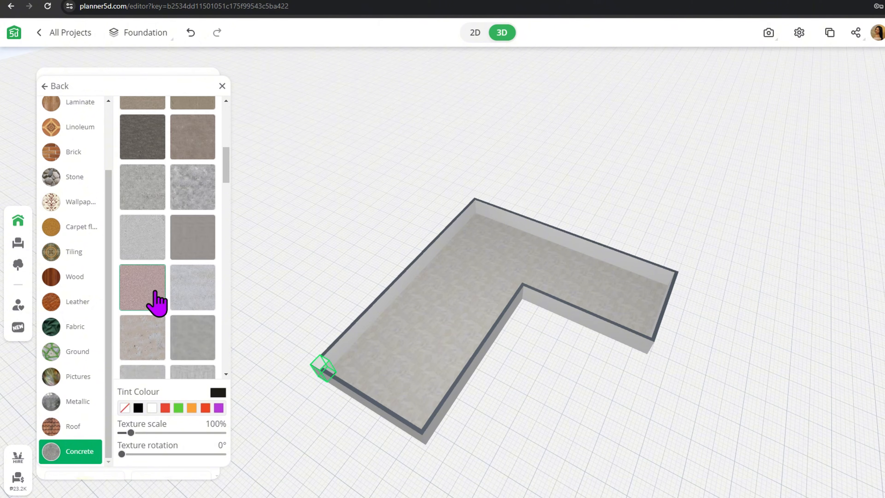
{"action": "scroll", "coordinate": [183, 265], "scroll_direction": "down", "scroll_amount": 2}
{"action": "scroll", "coordinate": [181, 284], "scroll_direction": "down", "scroll_amount": 2}
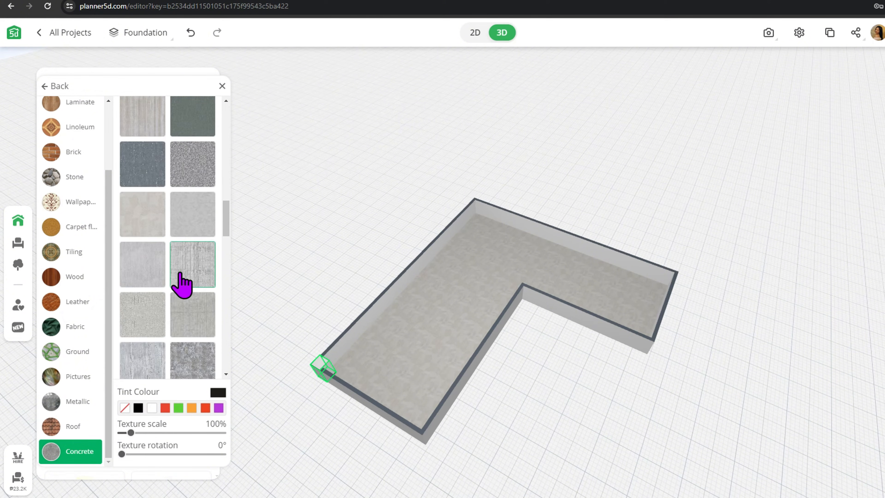
{"action": "scroll", "coordinate": [166, 305], "scroll_direction": "down", "scroll_amount": 2}
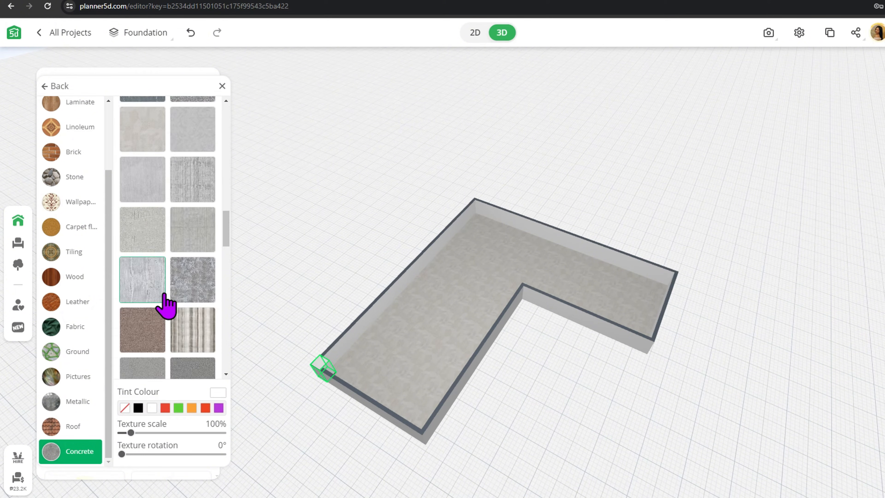
{"action": "left_click", "coordinate": [45, 86]}
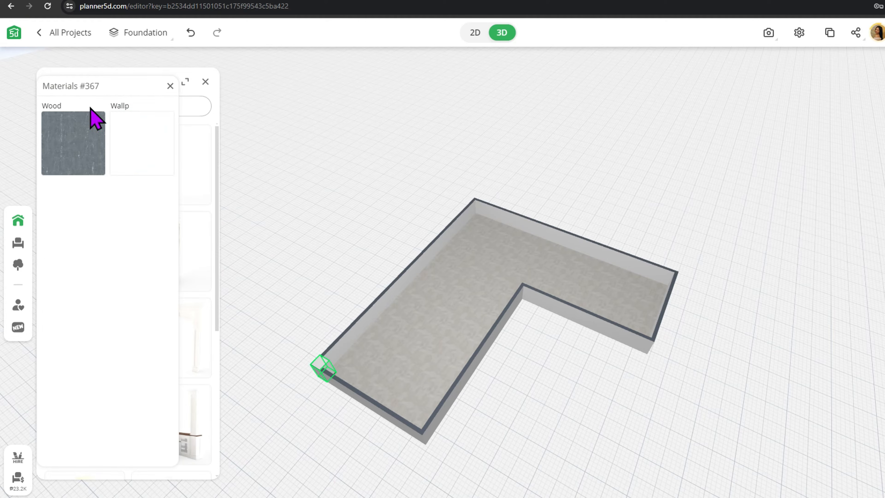
- Apply a plain dark grey Concrete texture to the column's Wallp surface
{"action": "left_click", "coordinate": [130, 148]}
{"action": "scroll", "coordinate": [157, 223], "scroll_direction": "down", "scroll_amount": 6}
{"action": "scroll", "coordinate": [75, 278], "scroll_direction": "down", "scroll_amount": 3}
{"action": "left_click", "coordinate": [74, 458]}
{"action": "scroll", "coordinate": [160, 225], "scroll_direction": "down", "scroll_amount": 10}
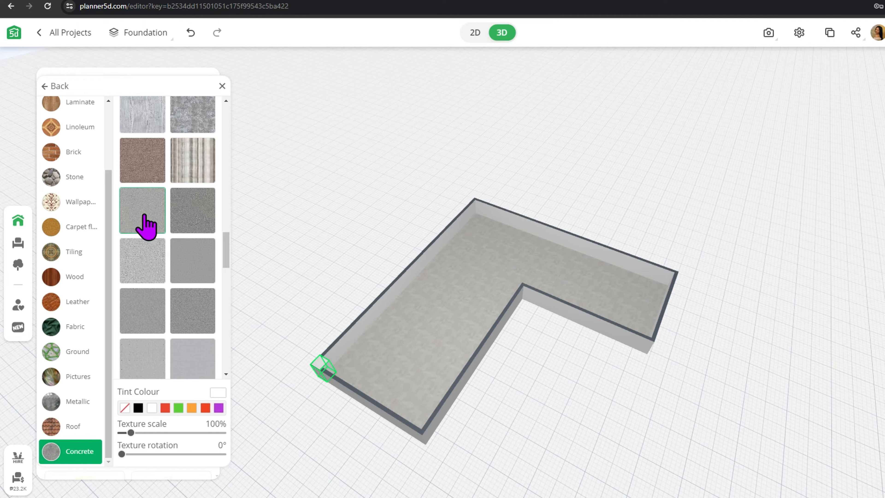
{"action": "scroll", "coordinate": [141, 300], "scroll_direction": "down", "scroll_amount": 5}
{"action": "scroll", "coordinate": [145, 309], "scroll_direction": "up", "scroll_amount": 4}
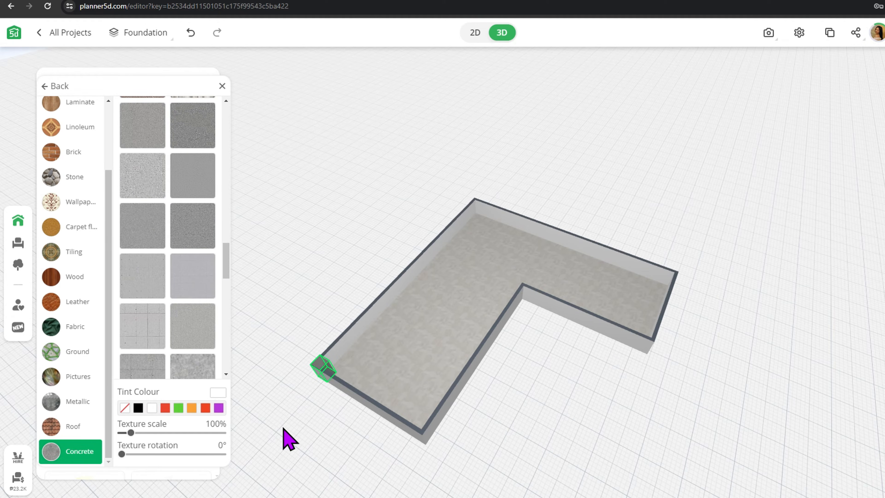
{"action": "left_click_drag", "start_coordinate": [321, 406], "coordinate": [292, 421]}
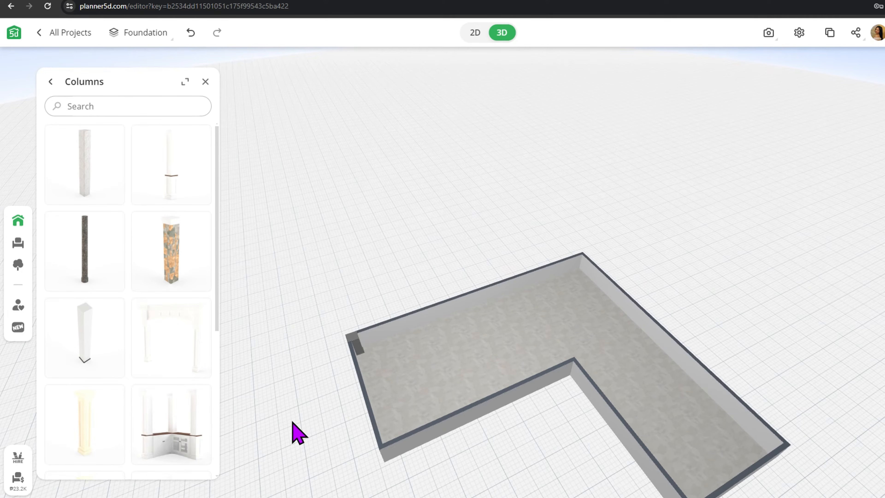
- Select the corner column in the 2D plan and set its width and depth to 24 cm
{"action": "left_click", "coordinate": [205, 82]}
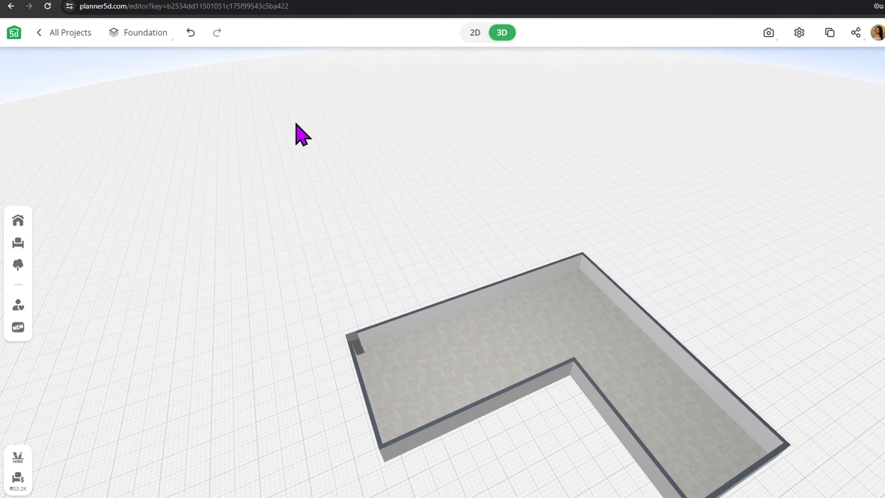
{"action": "left_click", "coordinate": [475, 33]}
{"action": "left_click", "coordinate": [302, 424]}
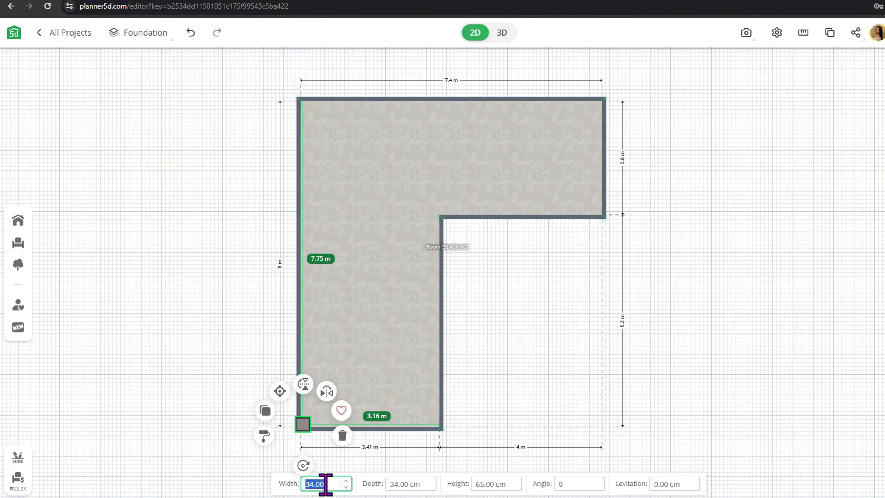
{"action": "scroll", "coordinate": [414, 450], "scroll_direction": "up", "scroll_amount": 3}
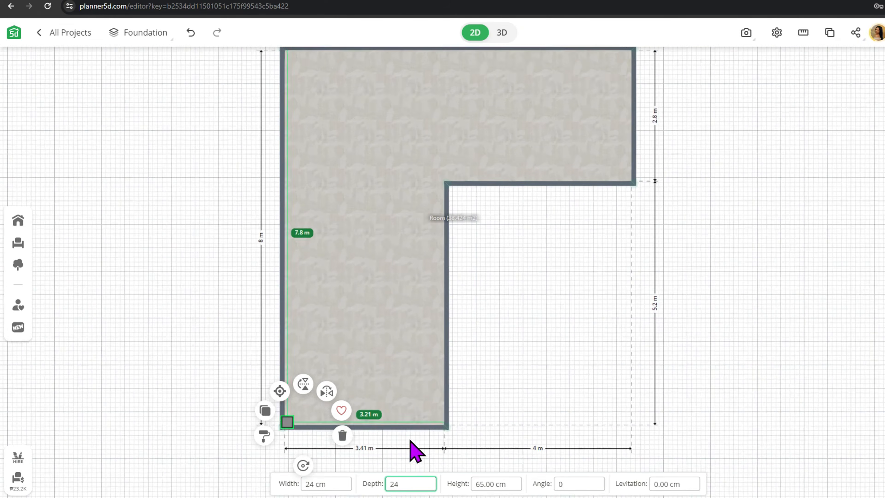
- Duplicate the column to the corners and along both long walls of the foundation's 3.41 m wide wing
{"action": "left_click_drag", "start_coordinate": [288, 427], "coordinate": [251, 230]}
{"action": "left_click", "coordinate": [237, 407]}
{"action": "left_click", "coordinate": [409, 409]}
{"action": "left_click", "coordinate": [408, 274]}
{"action": "left_click", "coordinate": [409, 151]}
{"action": "left_click_drag", "start_coordinate": [415, 289], "coordinate": [264, 105]}
{"action": "left_click", "coordinate": [203, 297]}
{"action": "left_click", "coordinate": [226, 305]}
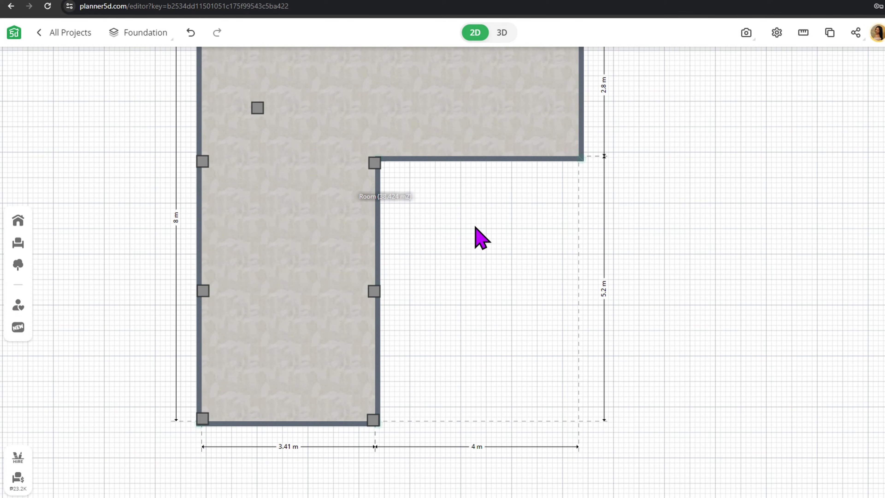
- Place the remaining column copies along the 7.4 m wall and at the end corners of the other wing
{"action": "left_click_drag", "start_coordinate": [475, 225], "coordinate": [511, 415]}
{"action": "left_click_drag", "start_coordinate": [295, 298], "coordinate": [614, 346]}
{"action": "left_click", "coordinate": [243, 208]}
{"action": "left_click", "coordinate": [615, 207]}
- Hide the two walls that form the inner corner of the L-shaped foundation in the 3D view
{"action": "left_click", "coordinate": [502, 32]}
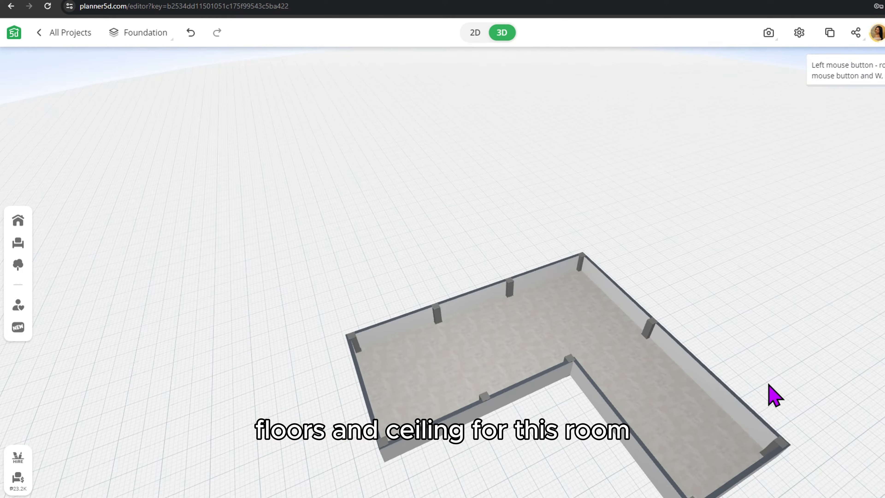
{"action": "left_click", "coordinate": [544, 353]}
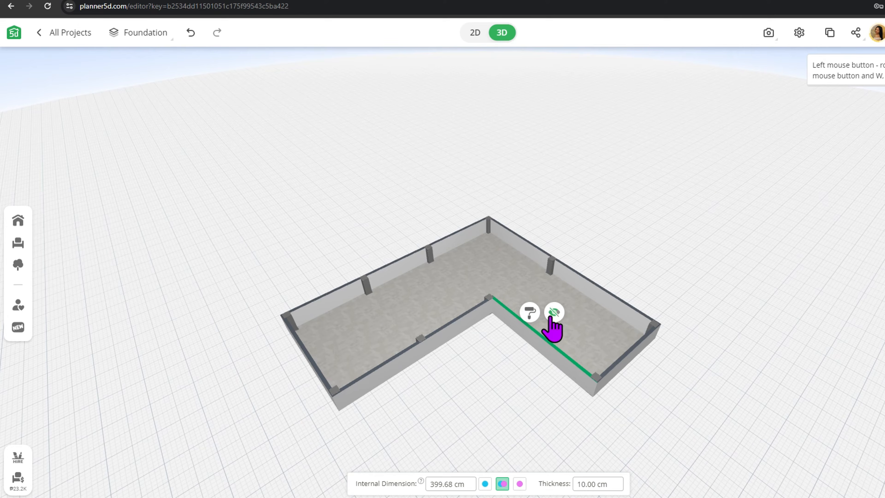
{"action": "left_click", "coordinate": [554, 329]}
{"action": "left_click", "coordinate": [458, 331]}
{"action": "left_click", "coordinate": [468, 291]}
- Hide the remaining four outer walls of the foundation room
{"action": "left_click_drag", "start_coordinate": [311, 352], "coordinate": [502, 431]}
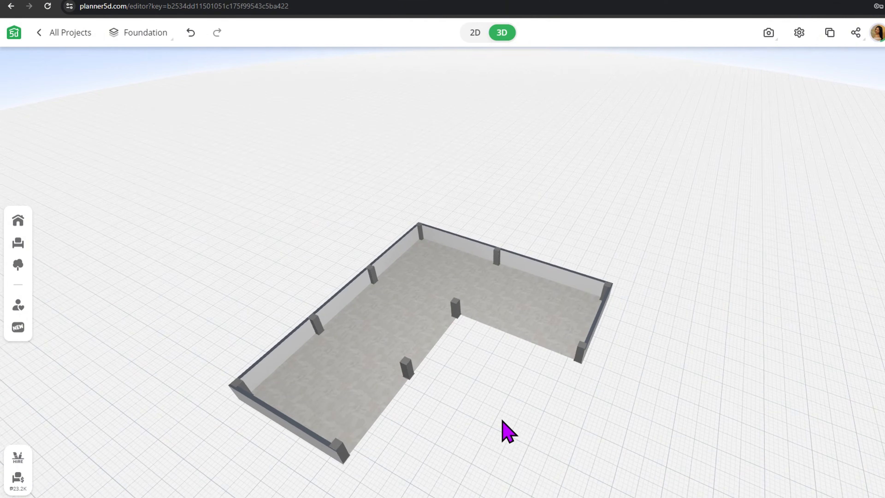
{"action": "left_click", "coordinate": [295, 430]}
{"action": "left_click", "coordinate": [301, 386]}
{"action": "left_click", "coordinate": [278, 363]}
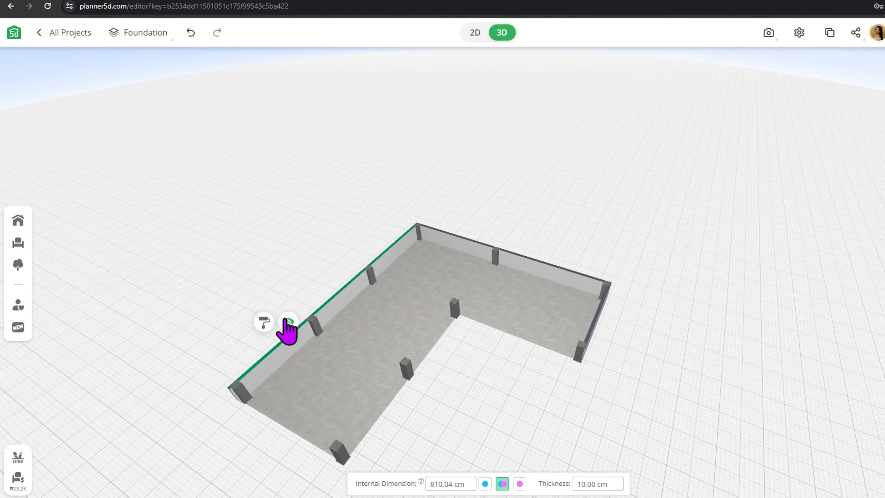
{"action": "left_click", "coordinate": [286, 324]}
{"action": "left_click", "coordinate": [474, 251]}
{"action": "left_click", "coordinate": [488, 207]}
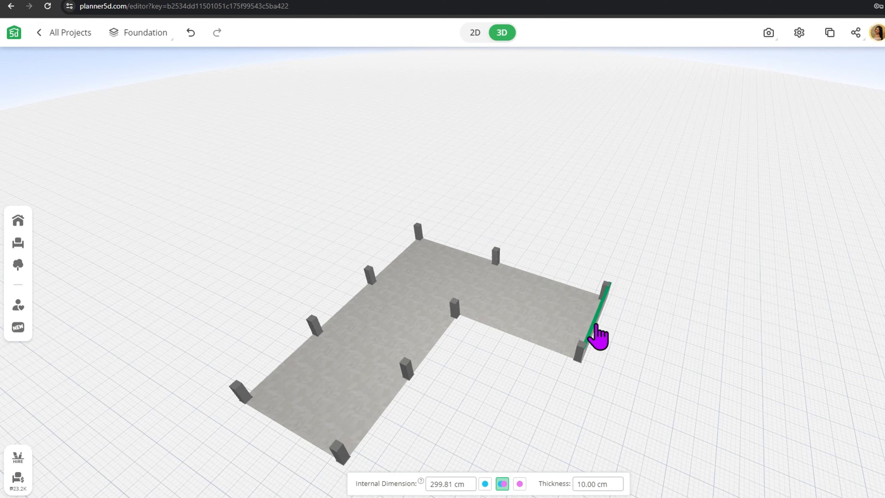
{"action": "left_click", "coordinate": [606, 284]}
- Hide the floor of the foundation room so only the columns remain
{"action": "left_click", "coordinate": [521, 307]}
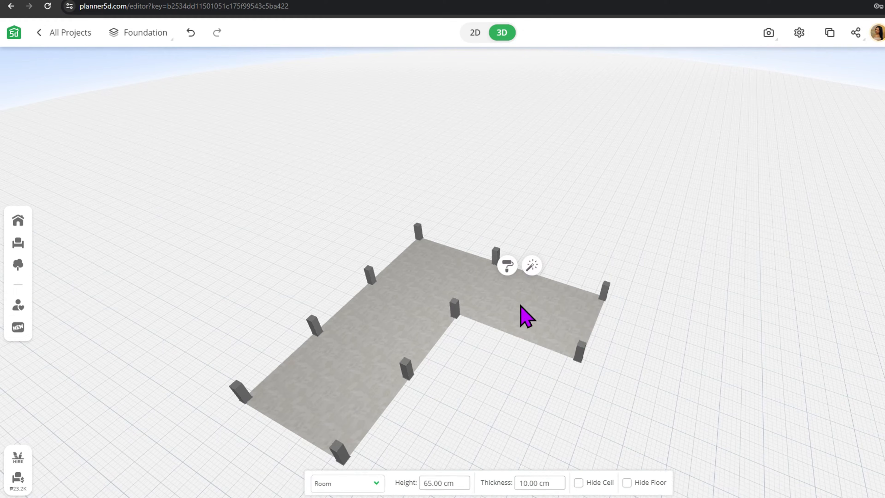
{"action": "left_click", "coordinate": [626, 484]}
{"action": "left_click", "coordinate": [667, 424]}
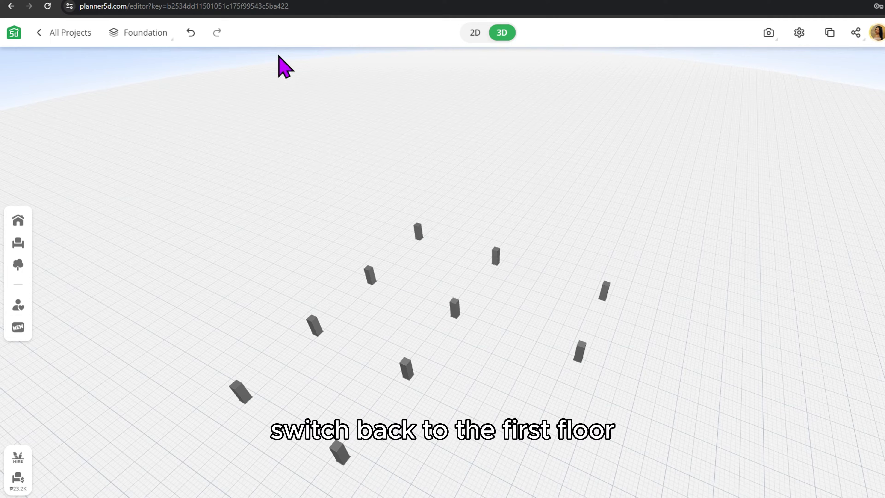
- Switch to the first floor and examine how the house sits on the columns in 3D
{"action": "left_click", "coordinate": [150, 33]}
{"action": "left_click", "coordinate": [155, 85]}
{"action": "left_click_drag", "start_coordinate": [579, 259], "coordinate": [656, 299]}
{"action": "left_click_drag", "start_coordinate": [625, 239], "coordinate": [637, 357]}
- Return to the Foundation level's 2D plan and place a block from the Forms catalogue against the middle column of the inner wall line
{"action": "left_click", "coordinate": [475, 32]}
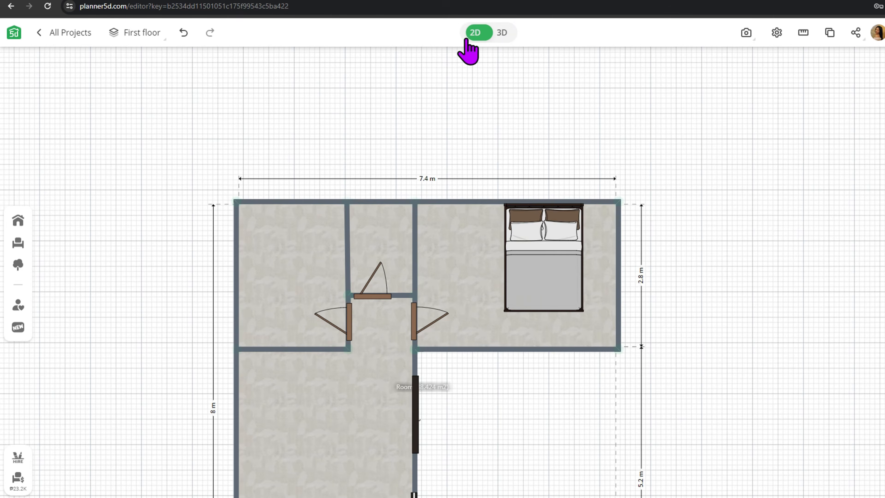
{"action": "left_click", "coordinate": [142, 32]}
{"action": "left_click", "coordinate": [139, 62]}
{"action": "scroll", "coordinate": [652, 239], "scroll_direction": "down", "scroll_amount": 2}
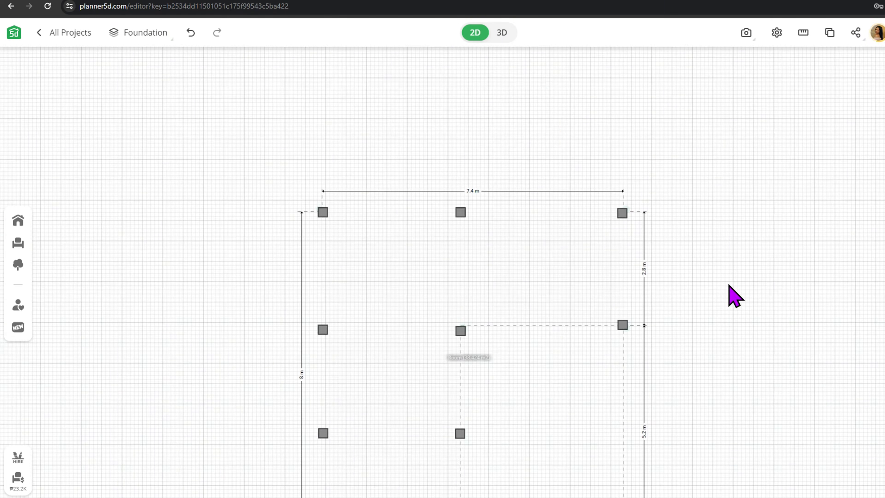
{"action": "left_click_drag", "start_coordinate": [731, 297], "coordinate": [631, 170]}
{"action": "scroll", "coordinate": [633, 209], "scroll_direction": "down", "scroll_amount": 2}
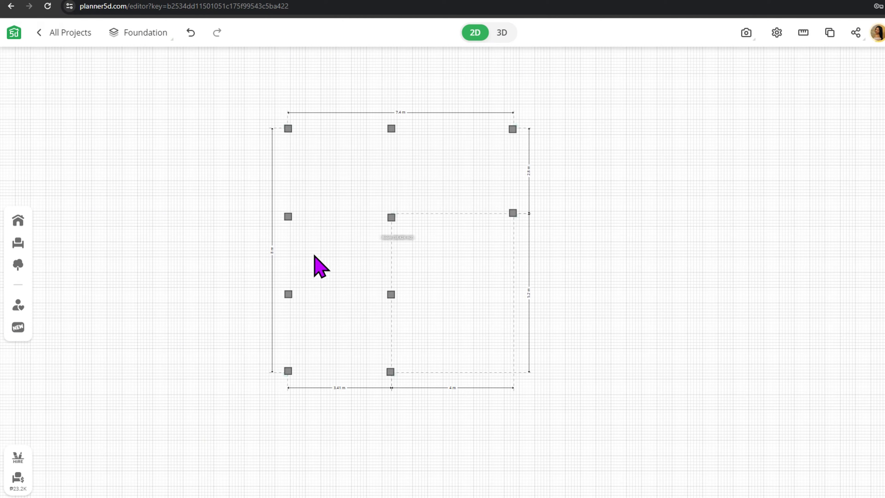
{"action": "left_click", "coordinate": [27, 223]}
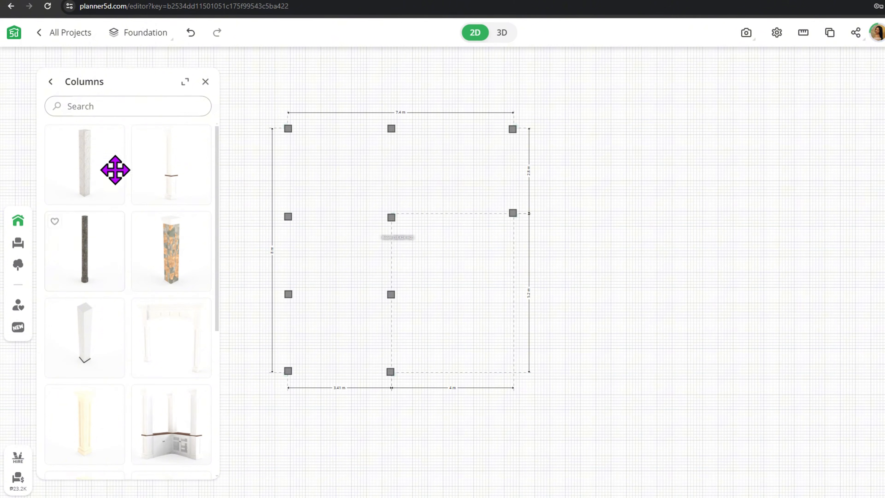
{"action": "left_click", "coordinate": [51, 81]}
{"action": "scroll", "coordinate": [136, 193], "scroll_direction": "up", "scroll_amount": 5}
{"action": "left_click", "coordinate": [178, 274]}
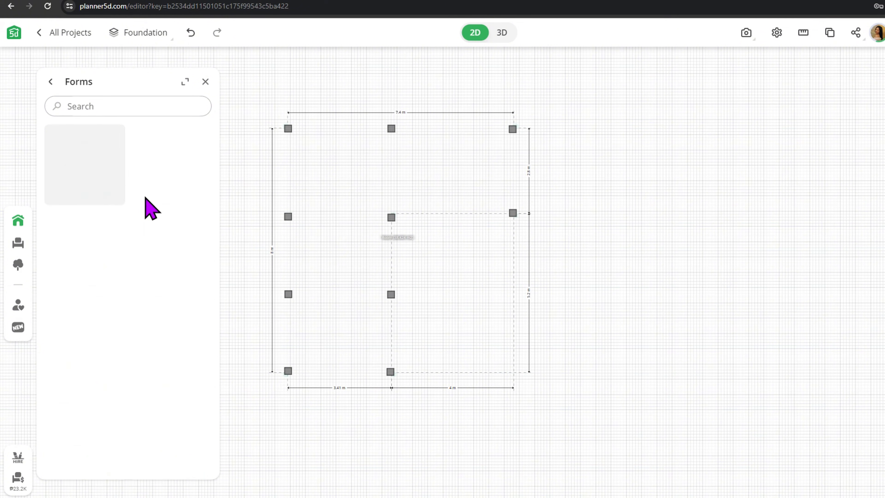
{"action": "left_click_drag", "start_coordinate": [76, 162], "coordinate": [402, 298]}
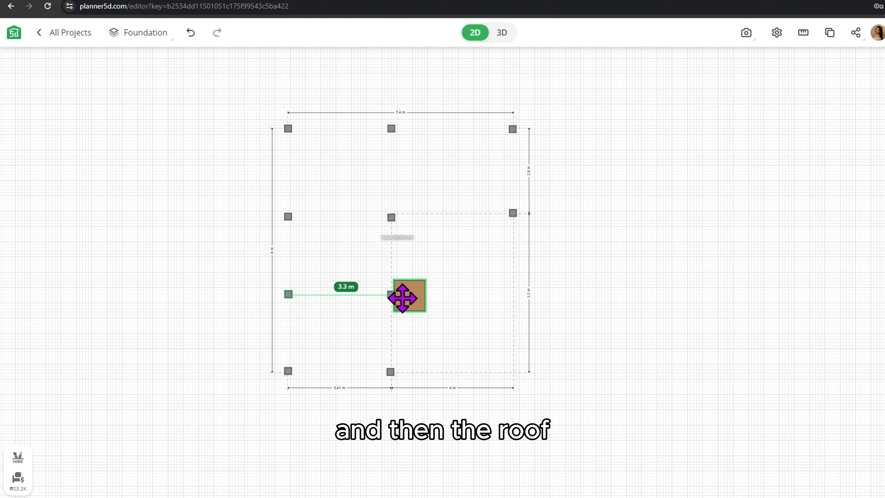
{"action": "left_click_drag", "start_coordinate": [403, 298], "coordinate": [403, 298]}
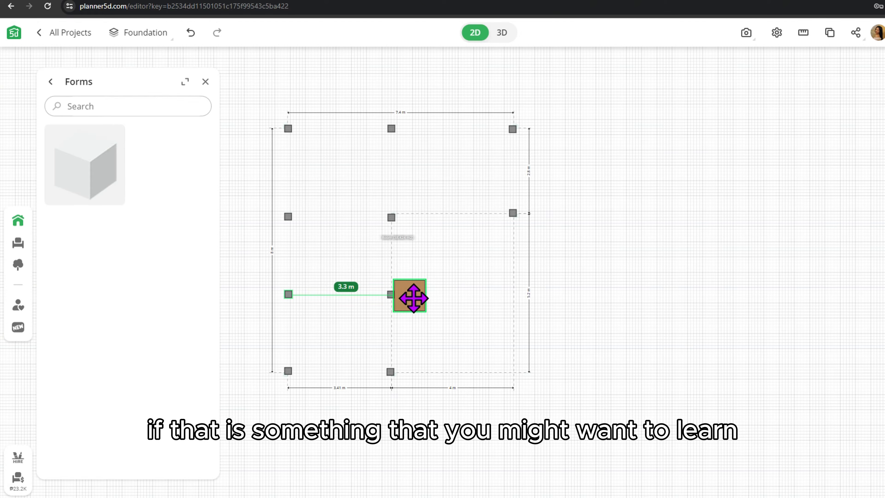
- Set the block's depth to 520 cm and width to 130 cm, aligning it beside the inner line of columns
{"action": "left_click", "coordinate": [414, 484]}
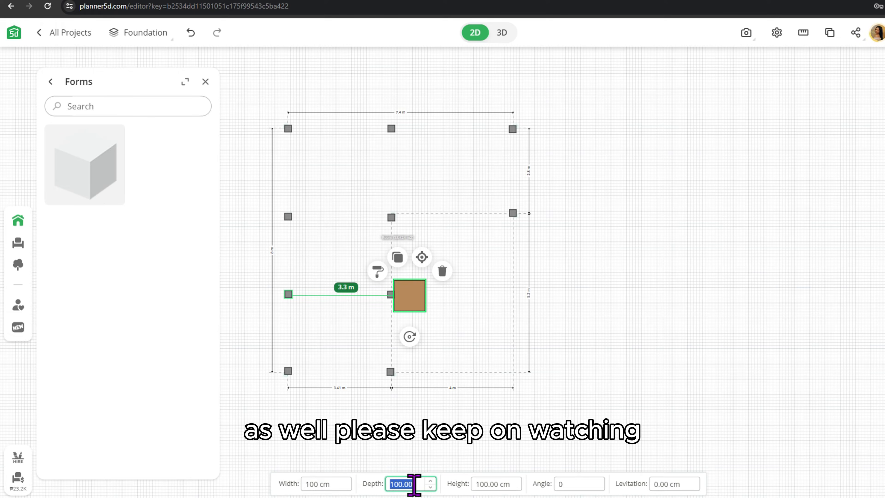
{"action": "key", "text": "Return"}
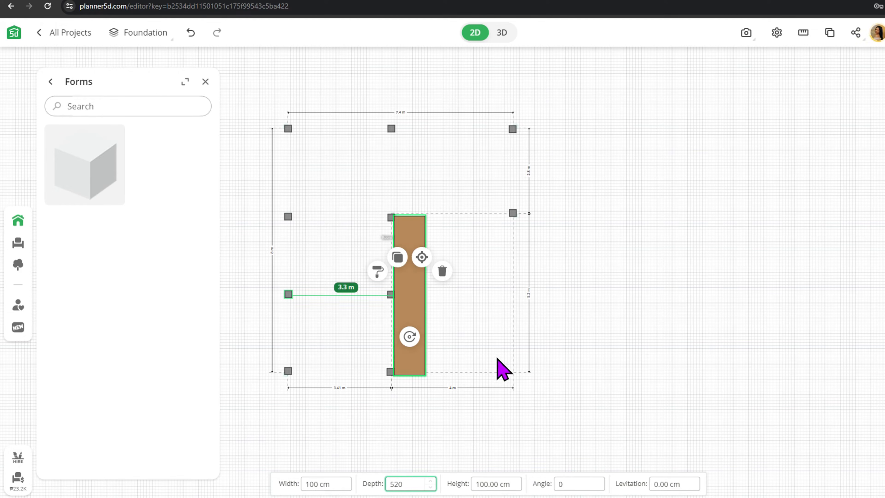
{"action": "left_click_drag", "start_coordinate": [416, 301], "coordinate": [415, 304]}
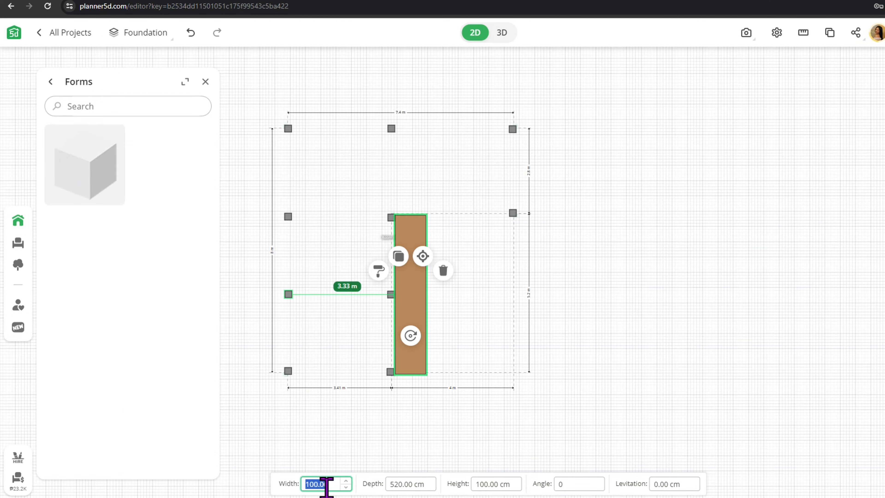
{"action": "type", "text": "130"}
{"action": "left_click_drag", "start_coordinate": [415, 291], "coordinate": [420, 291]}
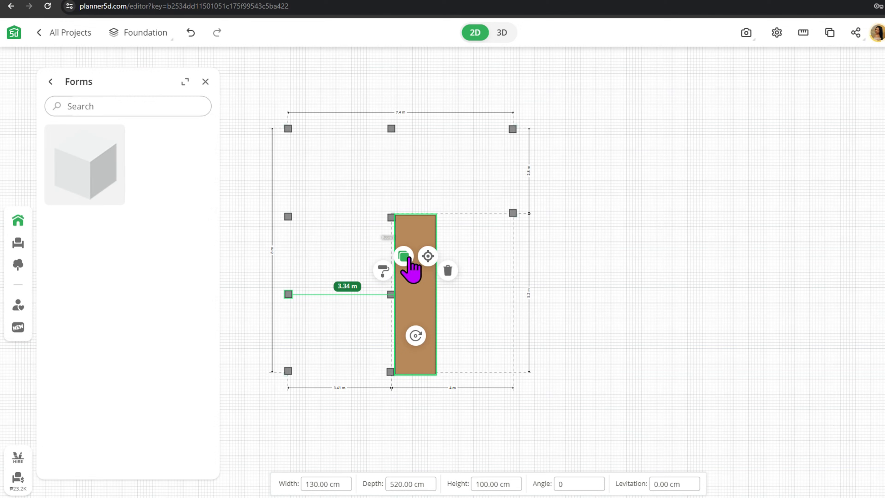
{"action": "left_click", "coordinate": [547, 280]}
- Set the block's height to 15 cm and its levitation to 50 cm in the 3D view
{"action": "left_click", "coordinate": [501, 33]}
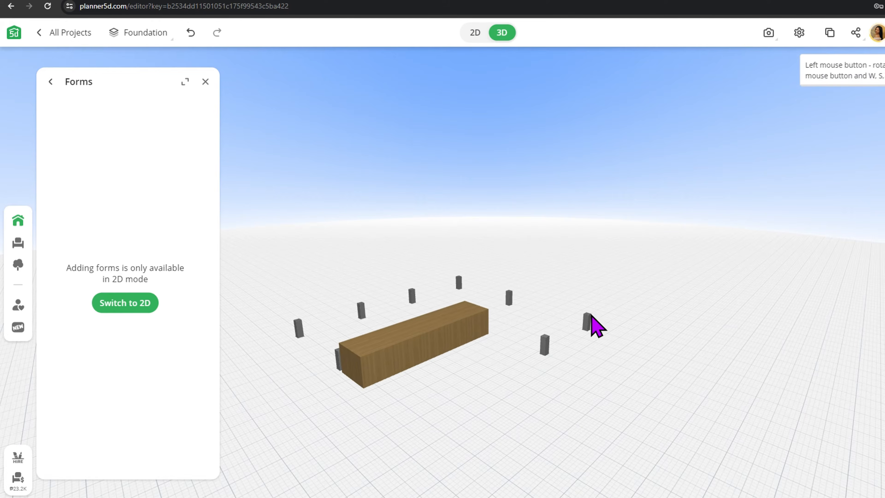
{"action": "left_click", "coordinate": [436, 317]}
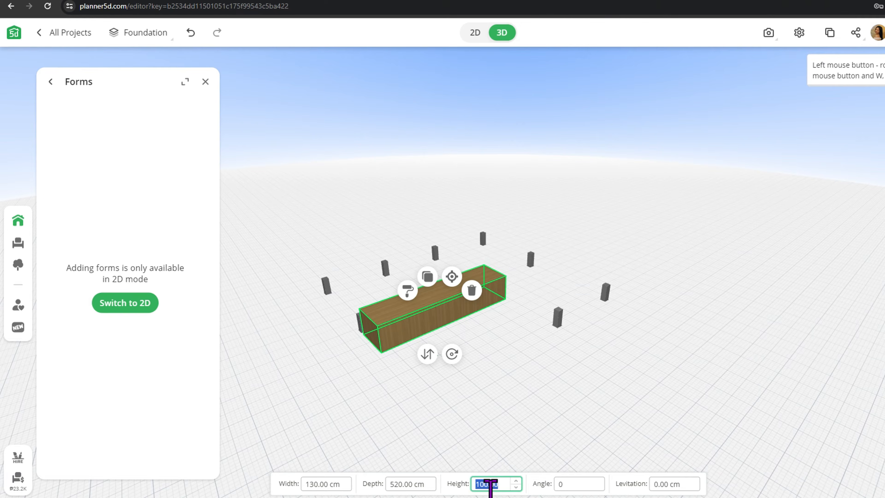
{"action": "type", "text": "15"}
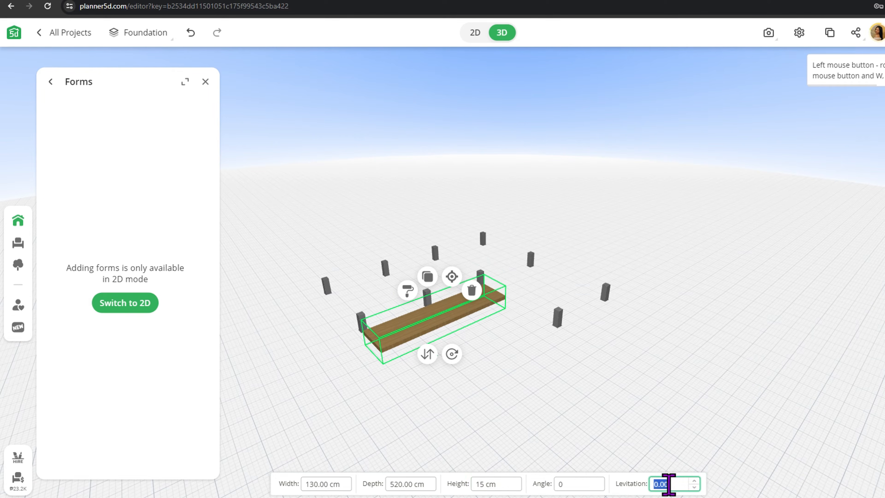
{"action": "left_click", "coordinate": [669, 485]}
{"action": "type", "text": "50"}
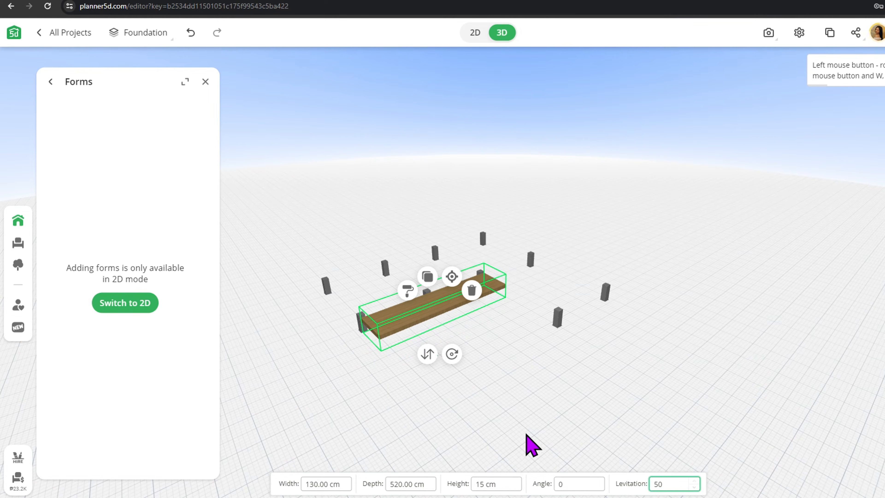
- Set the wooden block's levitation to 55 cm so it sits slightly higher against the columns
{"action": "left_click_drag", "start_coordinate": [526, 434], "coordinate": [449, 372]}
{"action": "scroll", "coordinate": [449, 373], "scroll_direction": "up", "scroll_amount": 2}
{"action": "left_click", "coordinate": [439, 384]}
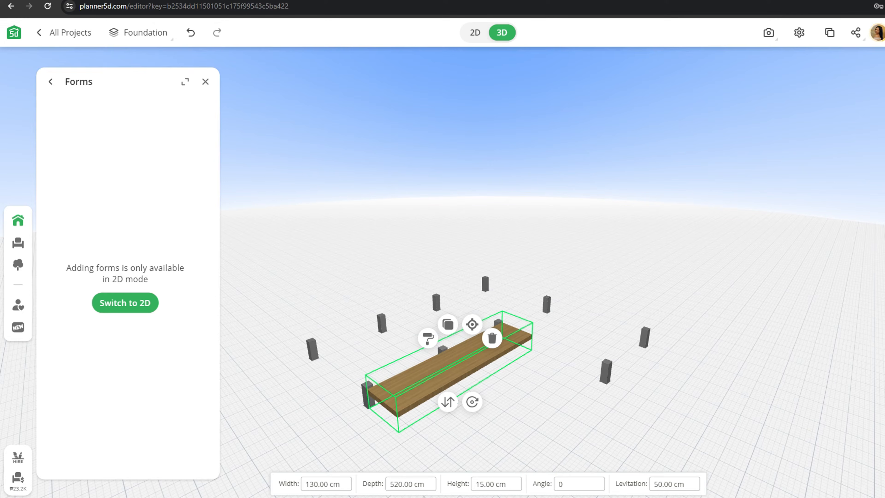
{"action": "left_click", "coordinate": [694, 482]}
{"action": "left_click", "coordinate": [694, 482]}
{"action": "left_click", "coordinate": [693, 482]}
{"action": "left_click", "coordinate": [694, 482]}
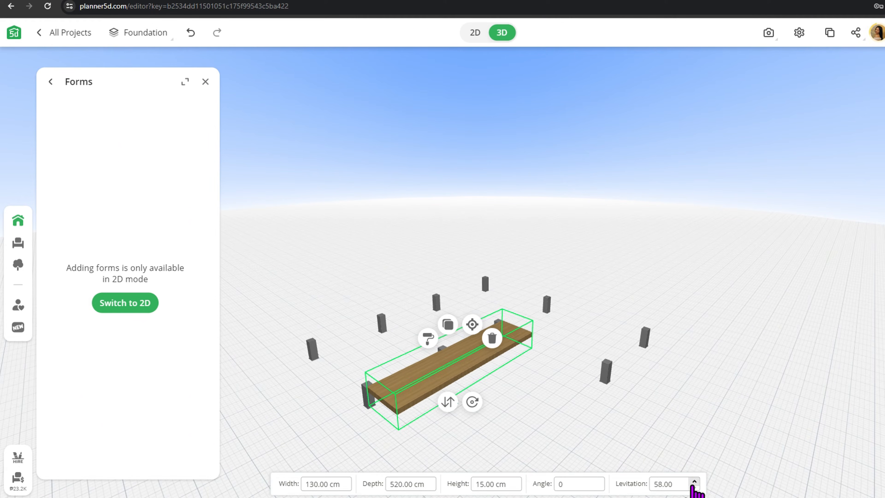
{"action": "left_click", "coordinate": [694, 488]}
{"action": "left_click", "coordinate": [694, 488]}
{"action": "left_click_drag", "start_coordinate": [642, 447], "coordinate": [648, 443]}
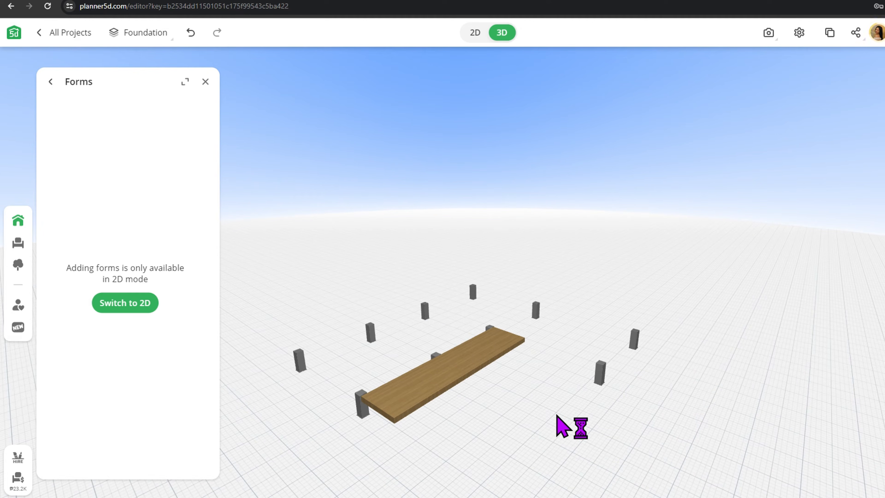
- Try a light plank texture from the Wood materials on the block
{"action": "left_click", "coordinate": [205, 81]}
{"action": "left_click", "coordinate": [460, 366]}
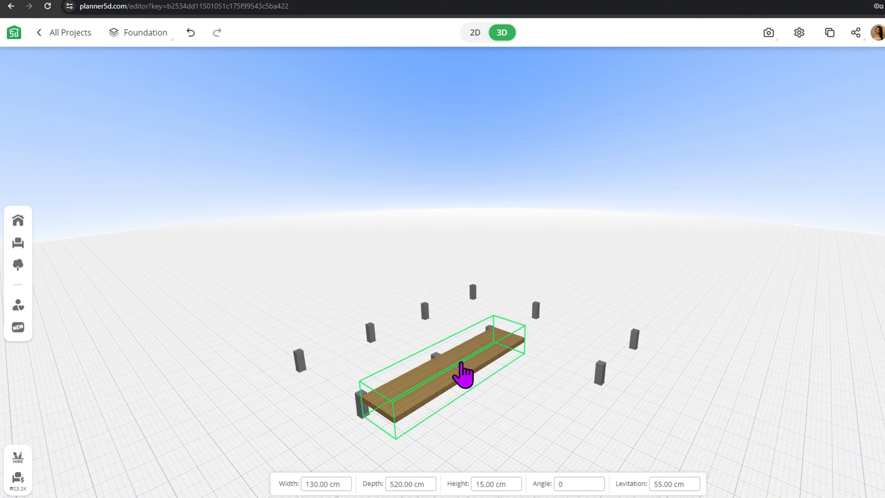
{"action": "left_click", "coordinate": [420, 343]}
{"action": "left_click", "coordinate": [85, 372]}
{"action": "left_click", "coordinate": [186, 176]}
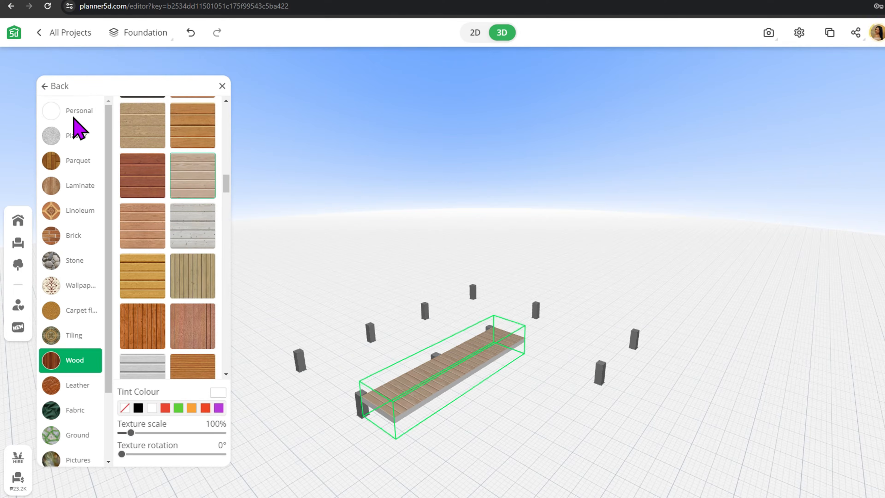
- Apply a plain brown wood texture from the Wood materials to the block
{"action": "left_click", "coordinate": [44, 86]}
{"action": "left_click", "coordinate": [94, 316]}
{"action": "scroll", "coordinate": [83, 372], "scroll_direction": "down", "scroll_amount": 3}
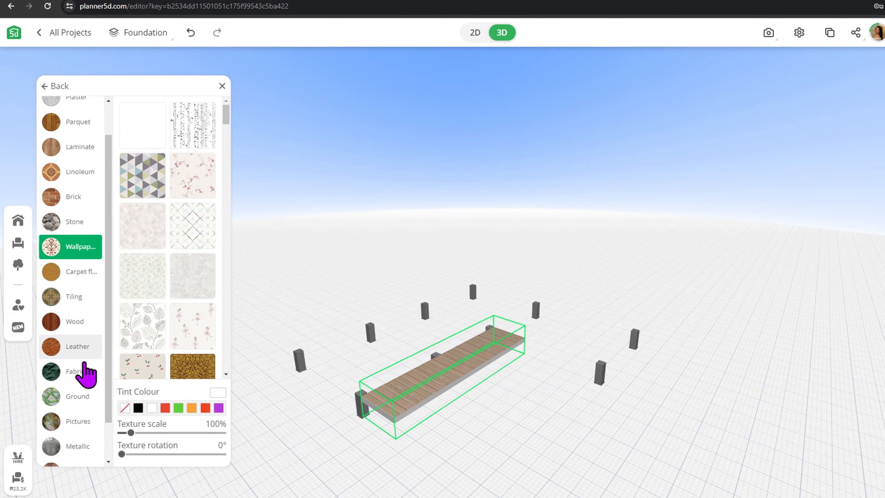
{"action": "left_click", "coordinate": [56, 258]}
{"action": "left_click", "coordinate": [58, 280]}
{"action": "left_click", "coordinate": [190, 135]}
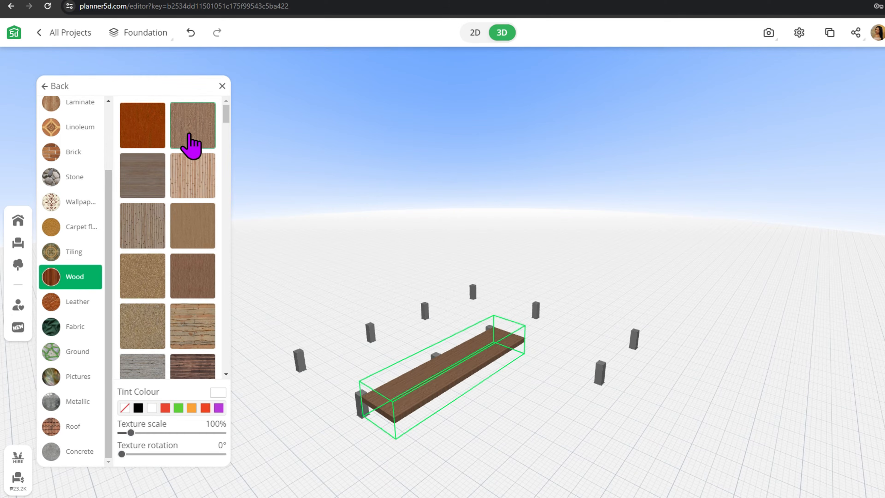
{"action": "left_click", "coordinate": [34, 88]}
{"action": "left_click", "coordinate": [418, 394]}
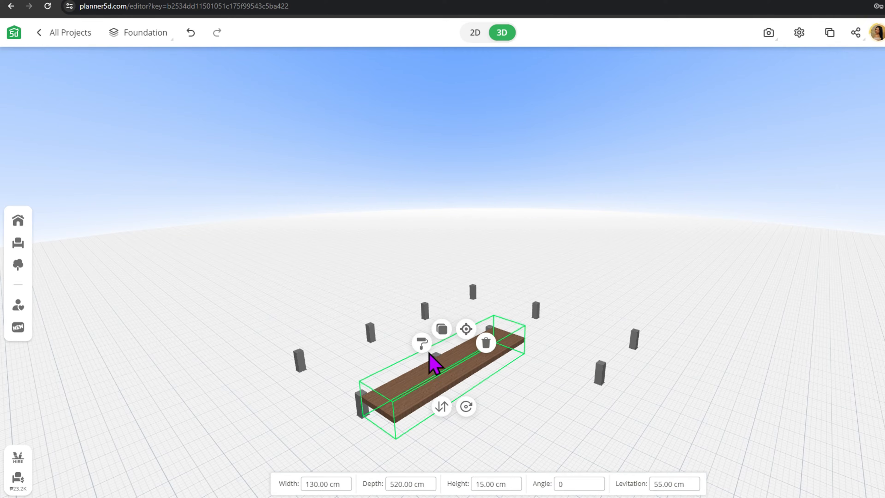
- Apply the orange-brown wood texture with vertical planks to the block's top surface
{"action": "left_click", "coordinate": [422, 344]}
{"action": "left_click", "coordinate": [95, 160]}
{"action": "scroll", "coordinate": [170, 300], "scroll_direction": "down", "scroll_amount": 5}
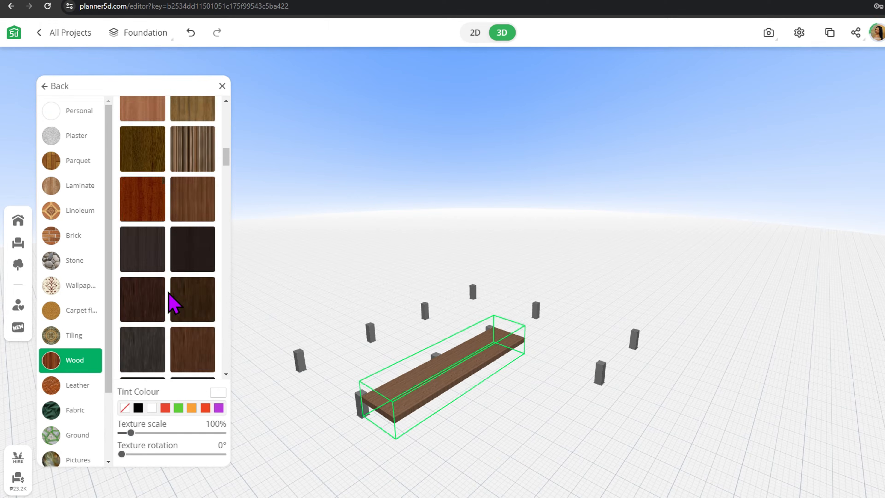
{"action": "scroll", "coordinate": [193, 336], "scroll_direction": "down", "scroll_amount": 3}
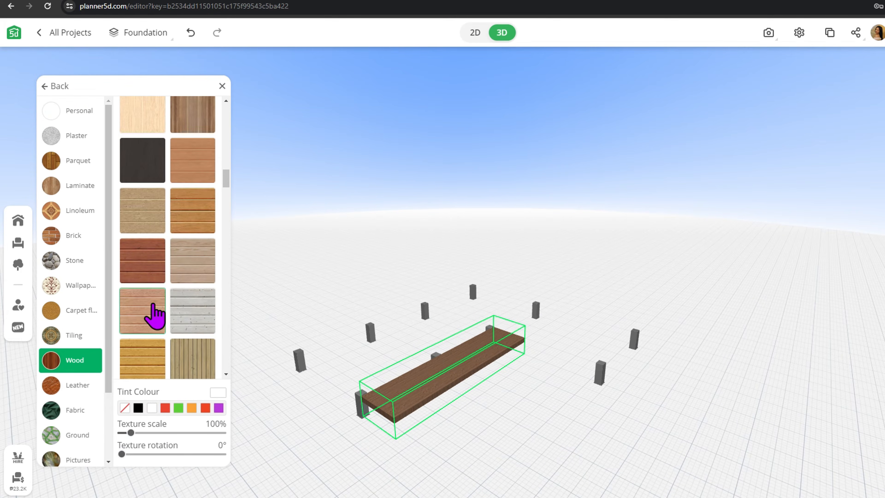
{"action": "left_click", "coordinate": [153, 312]}
{"action": "left_click", "coordinate": [146, 277]}
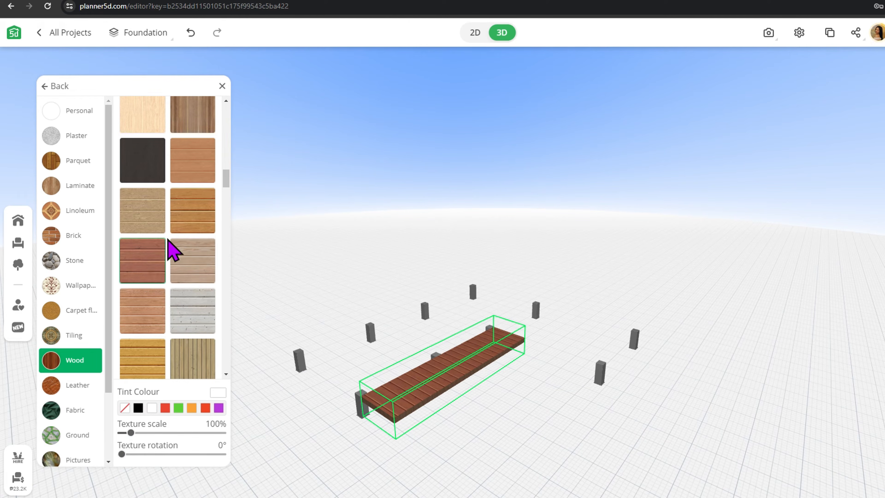
{"action": "left_click", "coordinate": [151, 219]}
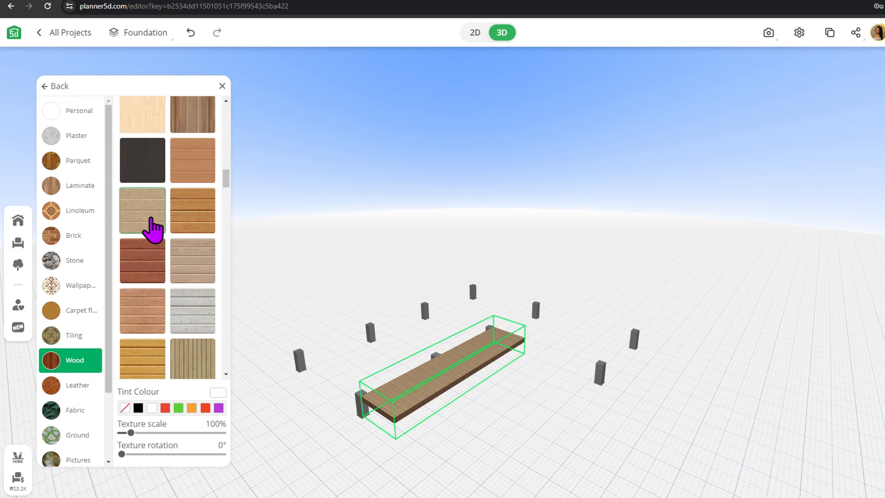
{"action": "left_click", "coordinate": [195, 262]}
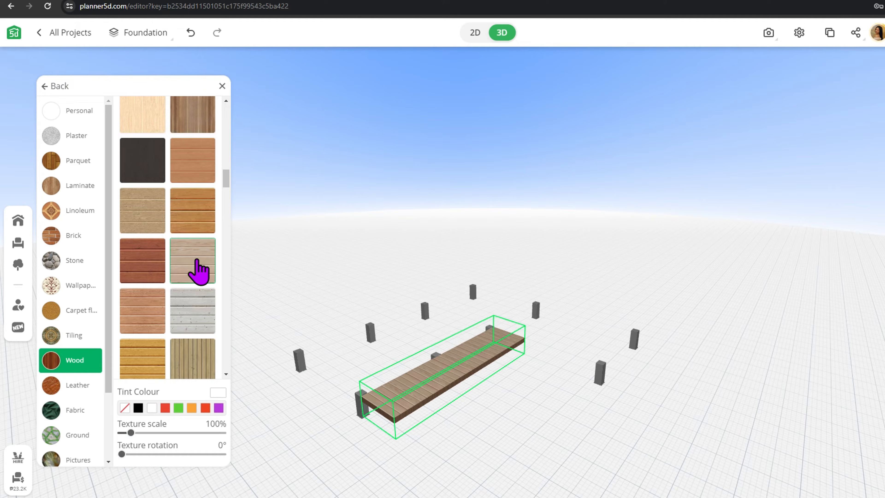
{"action": "left_click", "coordinate": [184, 221]}
{"action": "scroll", "coordinate": [184, 245], "scroll_direction": "down", "scroll_amount": 4}
{"action": "left_click", "coordinate": [183, 296]}
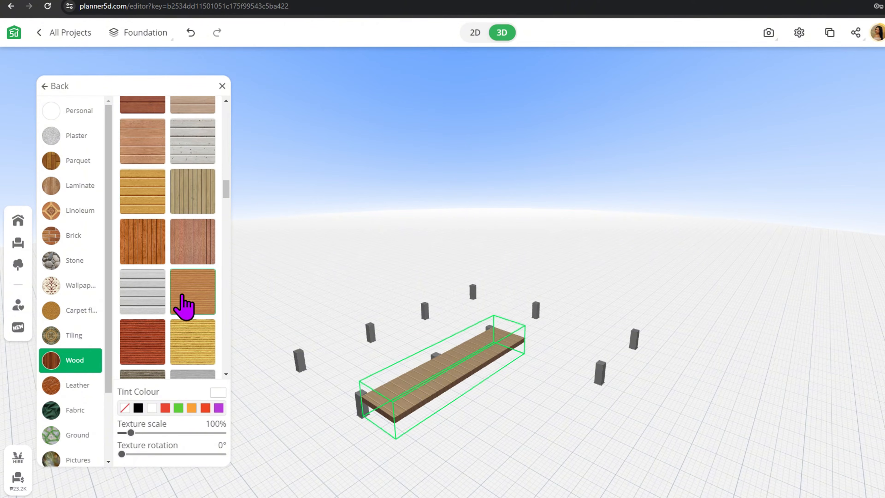
{"action": "left_click", "coordinate": [141, 260]}
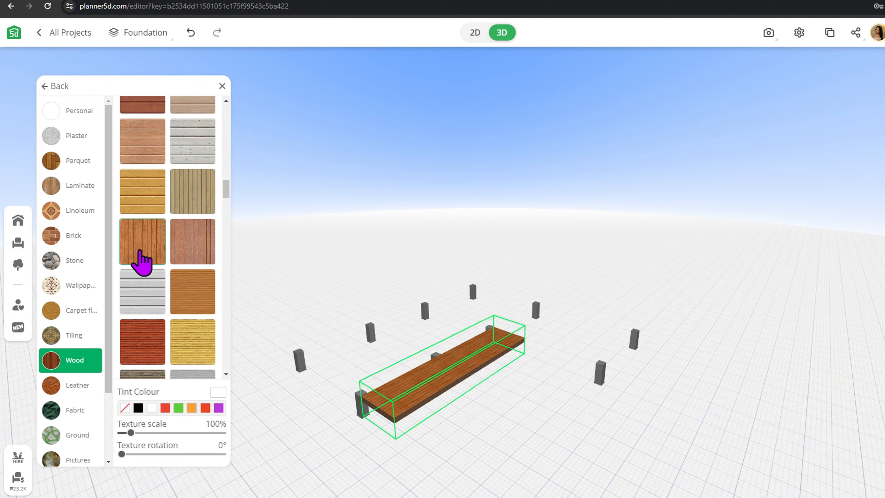
{"action": "left_click", "coordinate": [222, 85]}
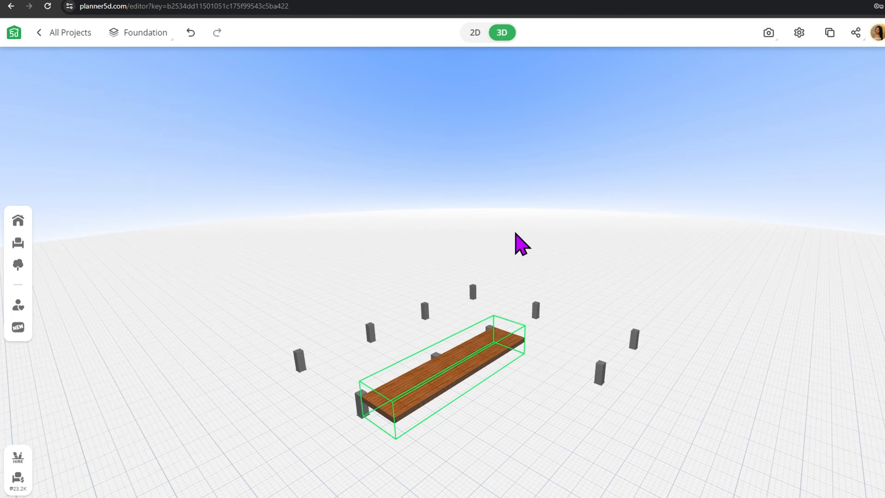
- Switch to the first floor and examine how the deck block meets the house in 3D
{"action": "left_click_drag", "start_coordinate": [520, 241], "coordinate": [529, 306]}
{"action": "left_click", "coordinate": [155, 35]}
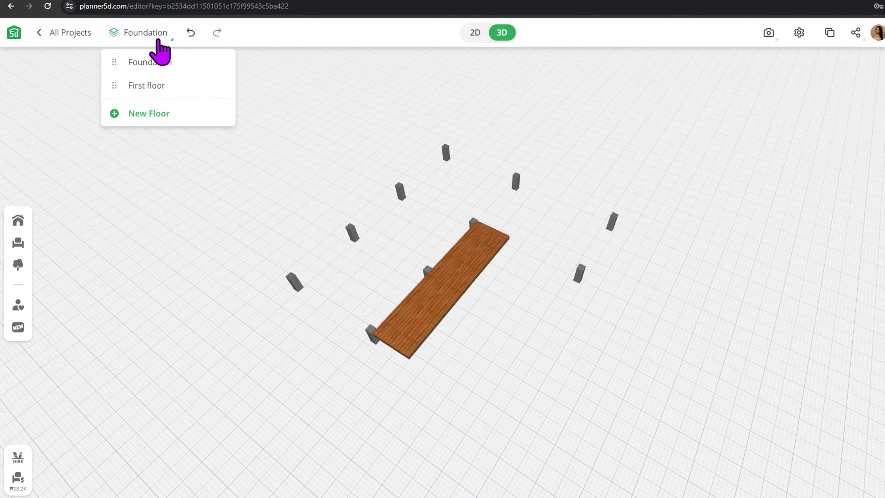
{"action": "left_click", "coordinate": [137, 85]}
{"action": "left_click_drag", "start_coordinate": [530, 361], "coordinate": [575, 299]}
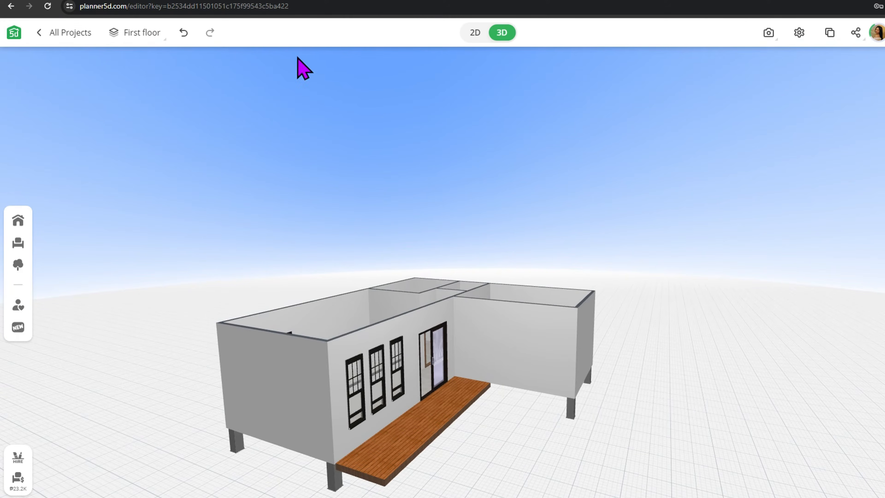
- In the Foundation level's 2D plan, duplicate the deck block, set the copy's depth to 300 cm and place it beside the two outermost columns
{"action": "left_click", "coordinate": [164, 40]}
{"action": "left_click", "coordinate": [134, 62]}
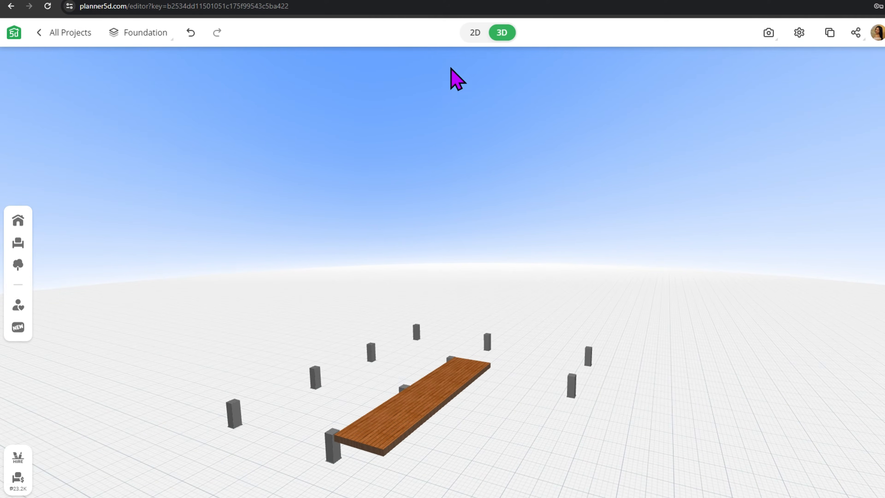
{"action": "left_click", "coordinate": [476, 35]}
{"action": "left_click", "coordinate": [327, 345]}
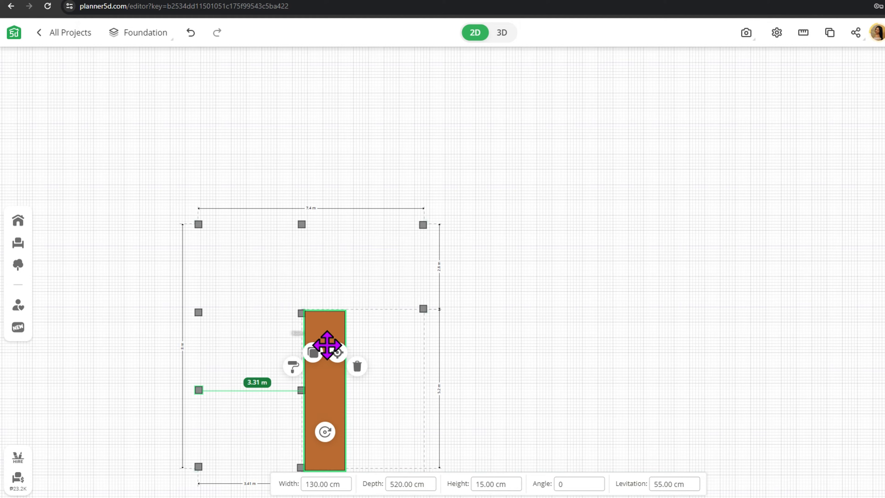
{"action": "left_click_drag", "start_coordinate": [313, 353], "coordinate": [510, 296]}
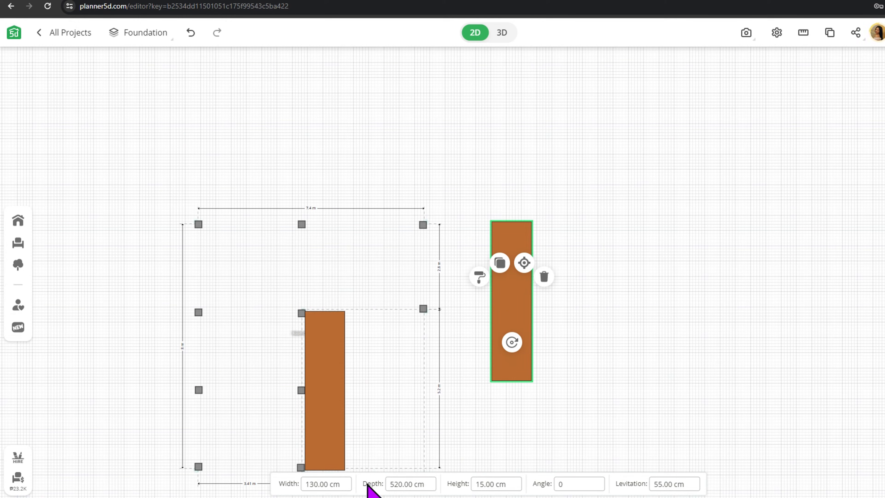
{"action": "type", "text": "2"}
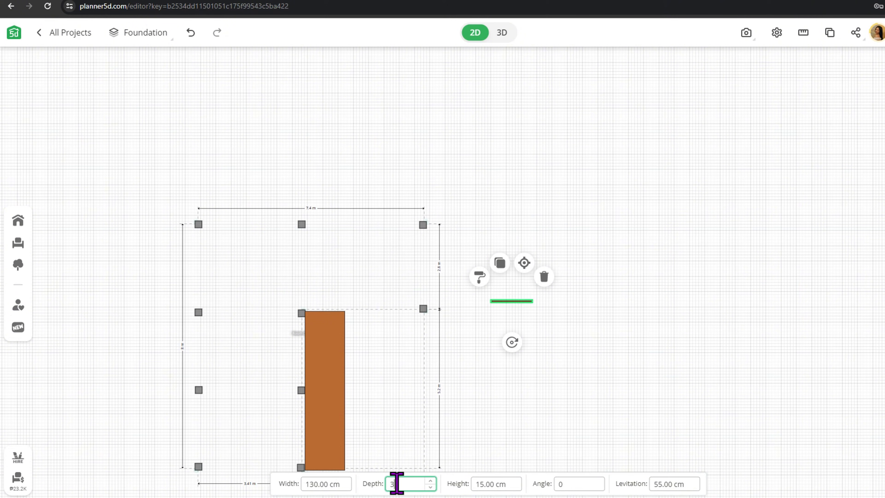
{"action": "type", "text": "00"}
{"action": "left_click_drag", "start_coordinate": [497, 301], "coordinate": [397, 247]}
- Duplicate the 300 cm deck block, rotate the copy to -270° and position it between the two existing deck blocks
{"action": "left_click", "coordinate": [492, 287]}
{"action": "left_click", "coordinate": [440, 267]}
{"action": "left_click", "coordinate": [436, 237]}
{"action": "left_click_drag", "start_coordinate": [468, 279], "coordinate": [423, 334]}
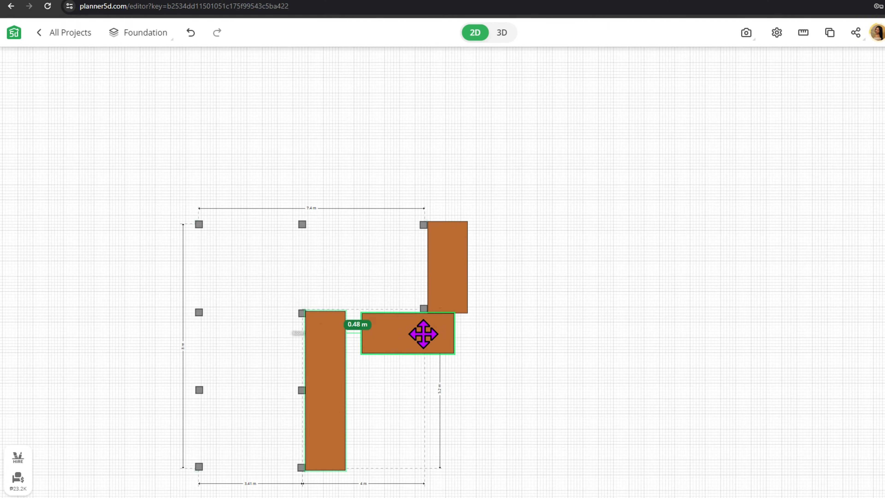
- Set the rotated block's depth to 401 cm and align it to join the two other deck blocks
{"action": "double_click", "coordinate": [404, 484]}
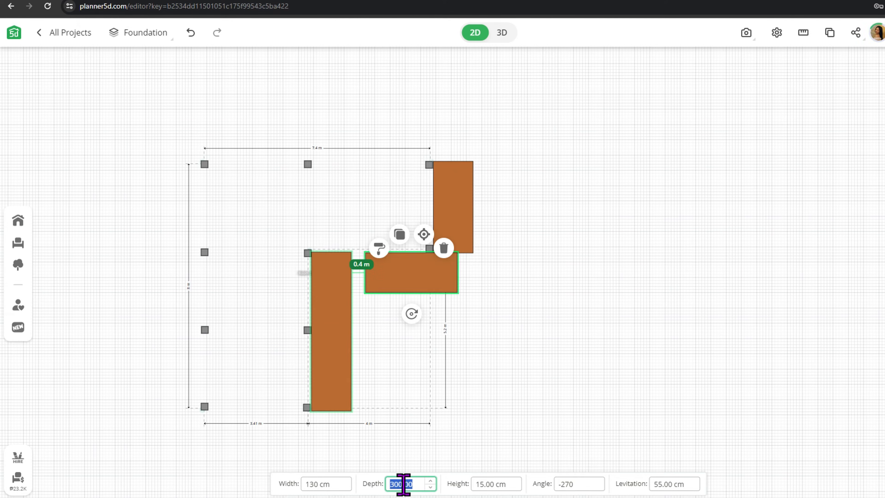
{"action": "type", "text": "38"}
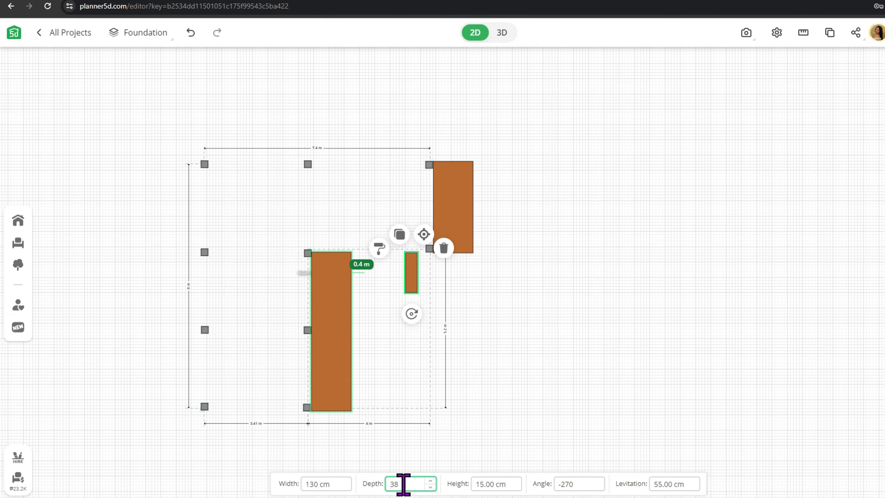
{"action": "type", "text": "0"}
{"action": "left_click_drag", "start_coordinate": [451, 268], "coordinate": [452, 268]}
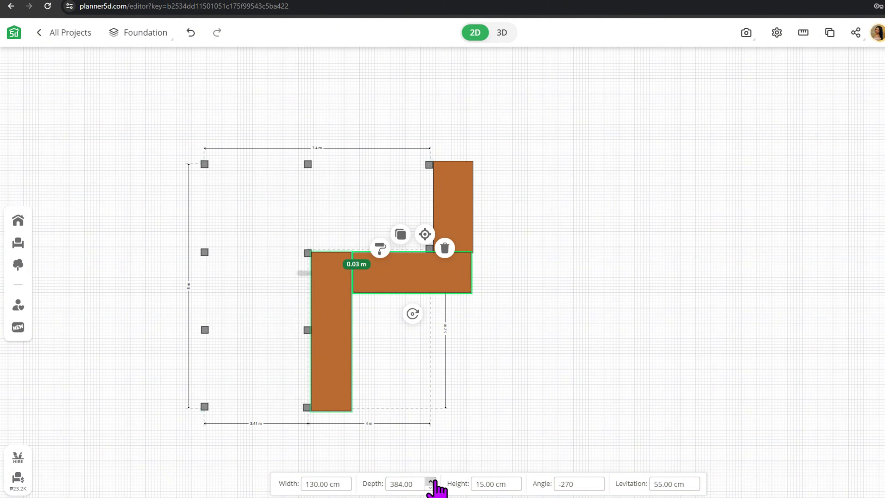
{"action": "left_click", "coordinate": [520, 380]}
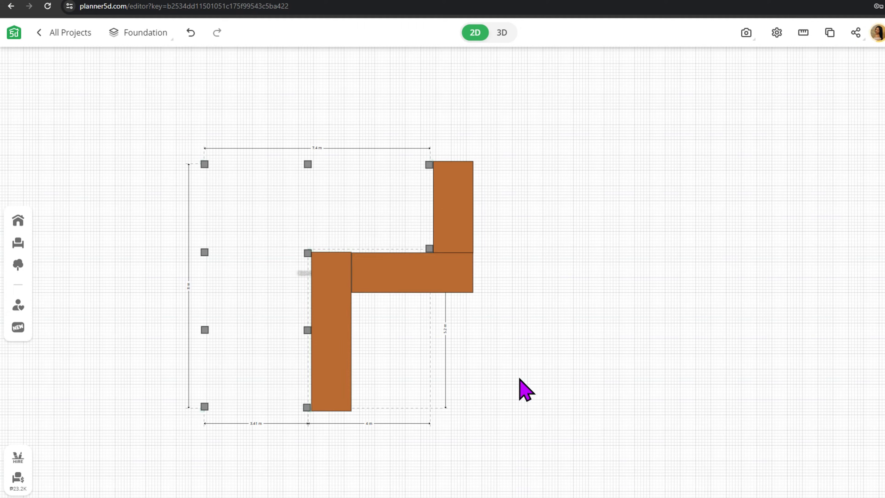
{"action": "left_click_drag", "start_coordinate": [413, 281], "coordinate": [412, 281]}
- Examine the three-part deck around the house on the first floor in 3D, including the joints between the blocks
{"action": "left_click", "coordinate": [501, 33]}
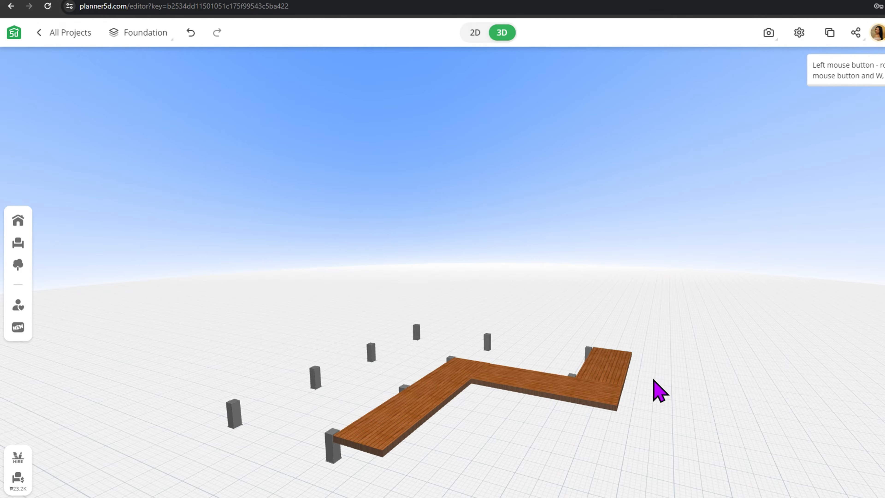
{"action": "left_click", "coordinate": [139, 35]}
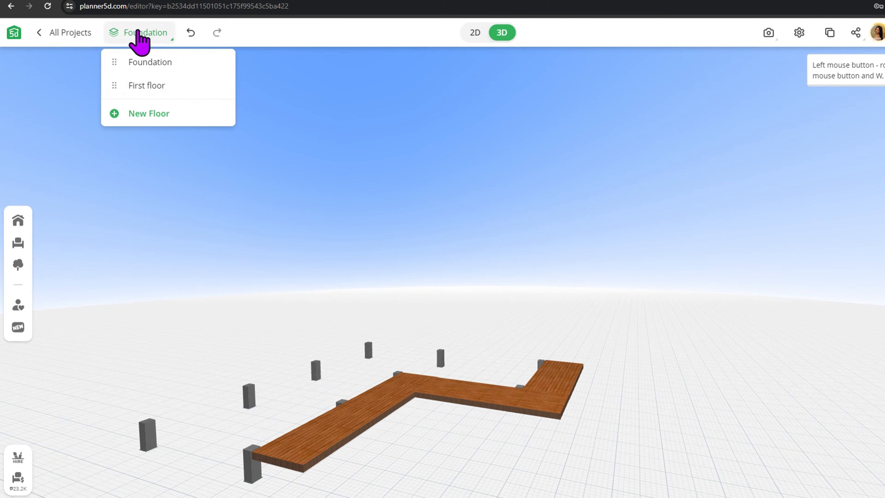
{"action": "left_click", "coordinate": [141, 87]}
{"action": "left_click_drag", "start_coordinate": [554, 377], "coordinate": [579, 436]}
{"action": "scroll", "coordinate": [405, 389], "scroll_direction": "up", "scroll_amount": 10}
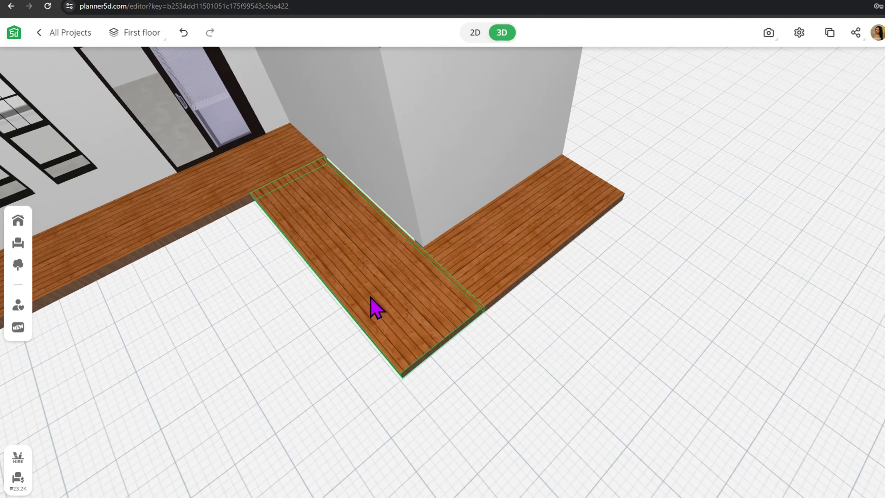
{"action": "left_click", "coordinate": [369, 286]}
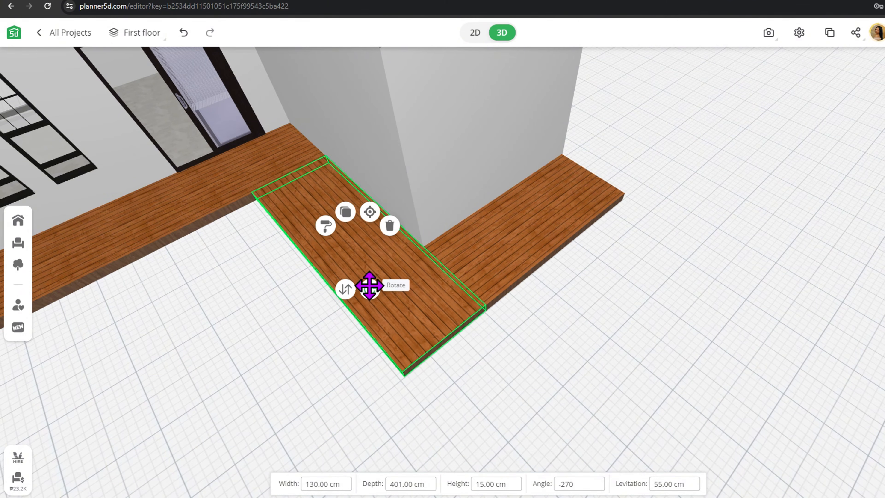
{"action": "left_click", "coordinate": [536, 309]}
{"action": "scroll", "coordinate": [529, 307], "scroll_direction": "down", "scroll_amount": 5}
{"action": "left_click_drag", "start_coordinate": [315, 368], "coordinate": [290, 375]}
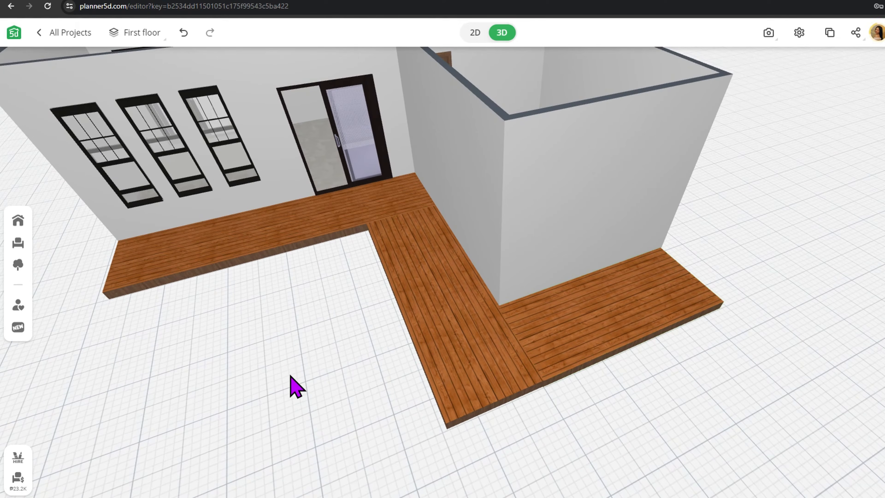
{"action": "right_click_drag", "start_coordinate": [290, 375], "coordinate": [384, 343]}
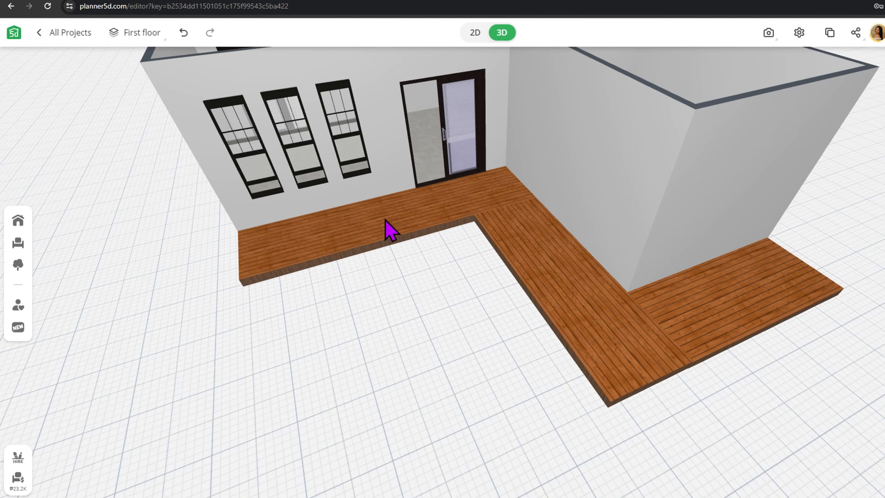
- In the Foundation level's 2D plan, duplicate a foundation column, move the copy outside the deck and set its width and depth to 15 cm
{"action": "left_click", "coordinate": [472, 35]}
{"action": "left_click", "coordinate": [161, 41]}
{"action": "left_click", "coordinate": [149, 63]}
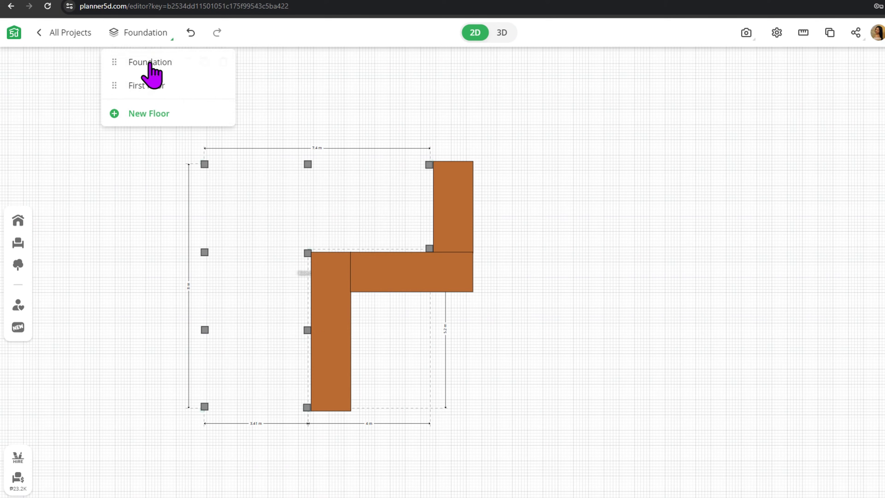
{"action": "left_click", "coordinate": [311, 333]}
{"action": "left_click", "coordinate": [339, 357]}
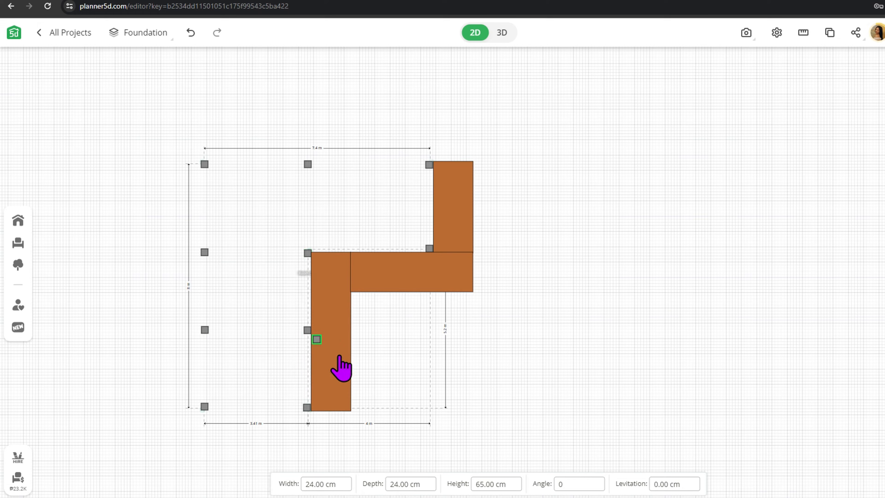
{"action": "left_click_drag", "start_coordinate": [318, 340], "coordinate": [440, 359]}
{"action": "scroll", "coordinate": [450, 362], "scroll_direction": "up", "scroll_amount": 3}
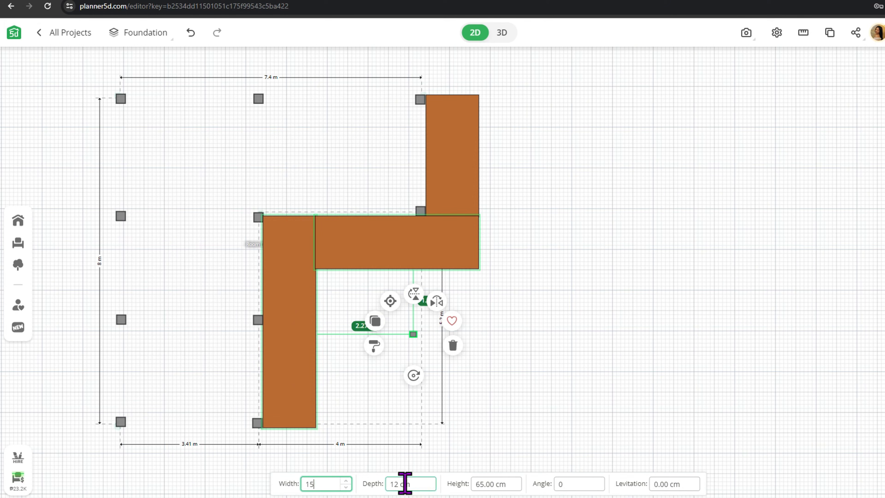
- Give the small 15 cm column a brown finish from the Wood textures
{"action": "mouse_move", "coordinate": [413, 334]}
{"action": "left_mouse_down"}
{"action": "mouse_move", "coordinate": [372, 408]}
{"action": "mouse_move", "coordinate": [368, 391]}
{"action": "left_mouse_up"}
{"action": "left_click", "coordinate": [330, 402]}
{"action": "left_click", "coordinate": [147, 172]}
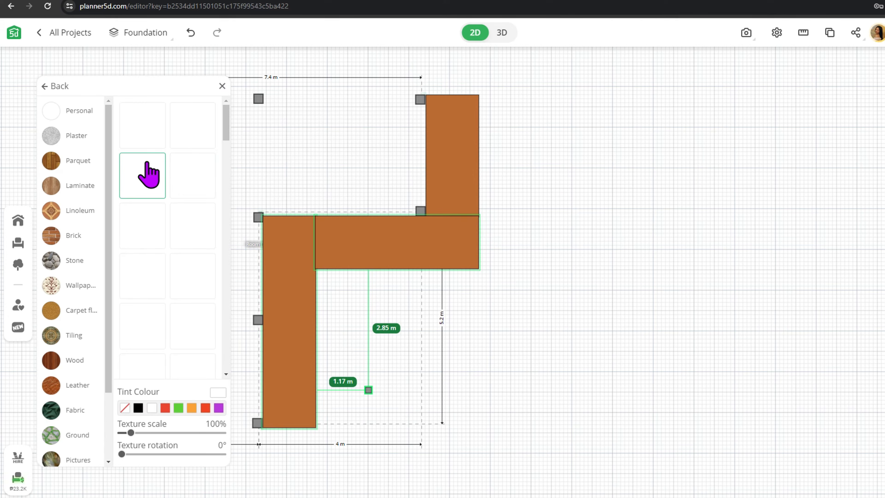
{"action": "left_click", "coordinate": [70, 359]}
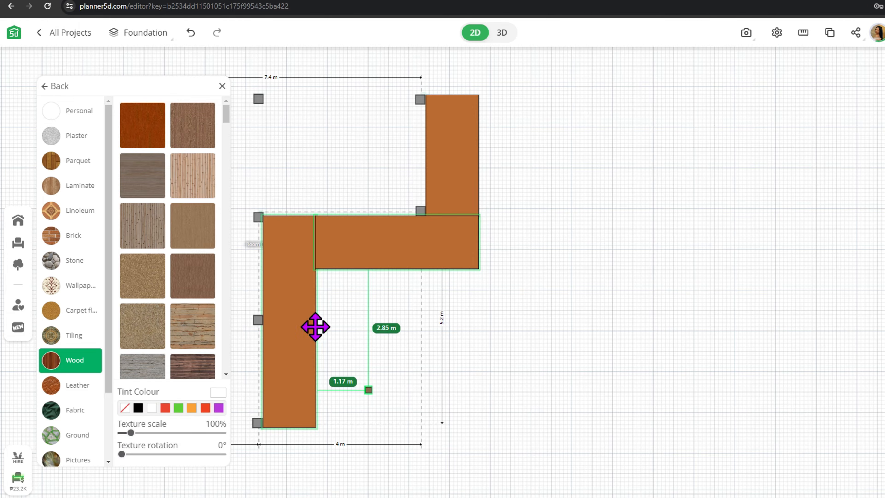
- Place the small wooden column under the outer end corner of the 520 cm deck block
{"action": "scroll", "coordinate": [400, 379], "scroll_direction": "up", "scroll_amount": 2}
{"action": "left_click_drag", "start_coordinate": [401, 379], "coordinate": [339, 426]}
{"action": "left_click", "coordinate": [409, 384]}
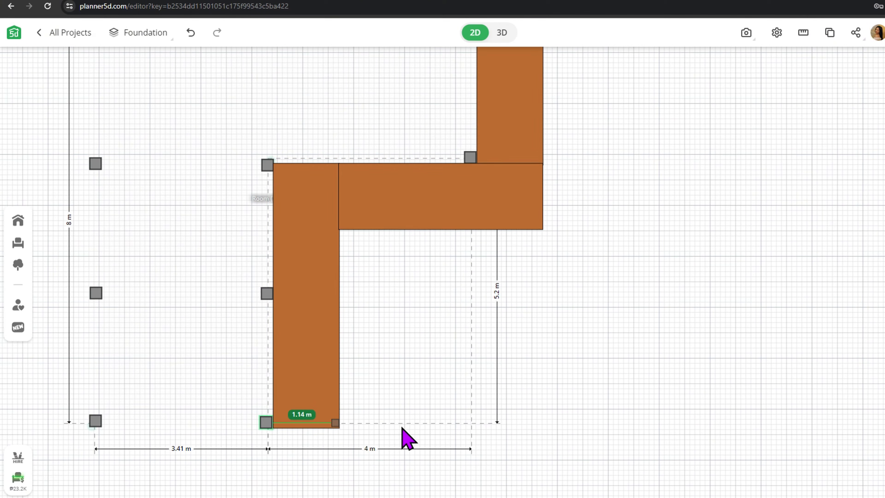
{"action": "scroll", "coordinate": [408, 411], "scroll_direction": "up", "scroll_amount": 5}
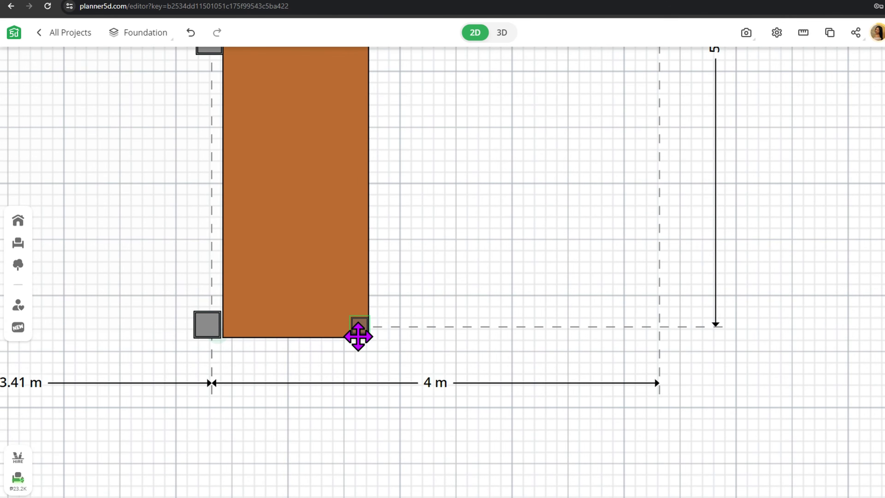
{"action": "left_click", "coordinate": [361, 328]}
{"action": "left_click_drag", "start_coordinate": [361, 328], "coordinate": [360, 334]}
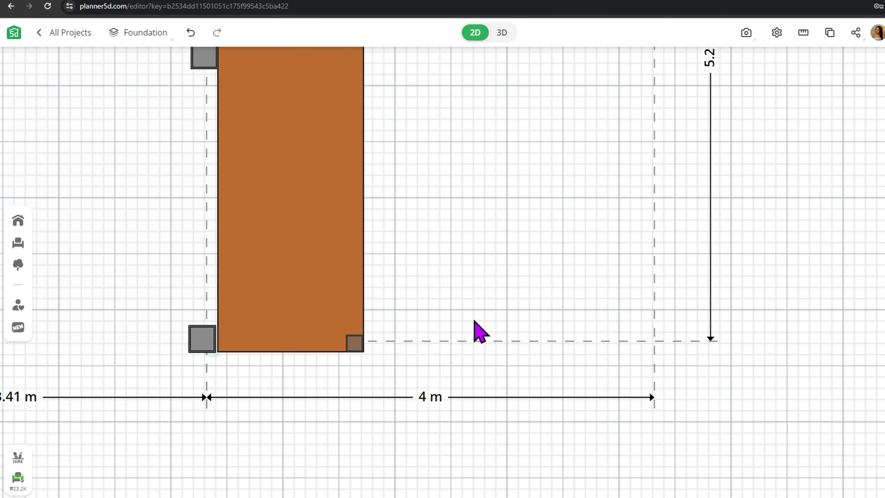
- Copy the small column and place it on the 520 cm deck block's outer edge, level with the middle foundation column
{"action": "scroll", "coordinate": [418, 383], "scroll_direction": "up", "scroll_amount": 3}
{"action": "left_click", "coordinate": [339, 430]}
{"action": "key", "text": "ctrl+v"}
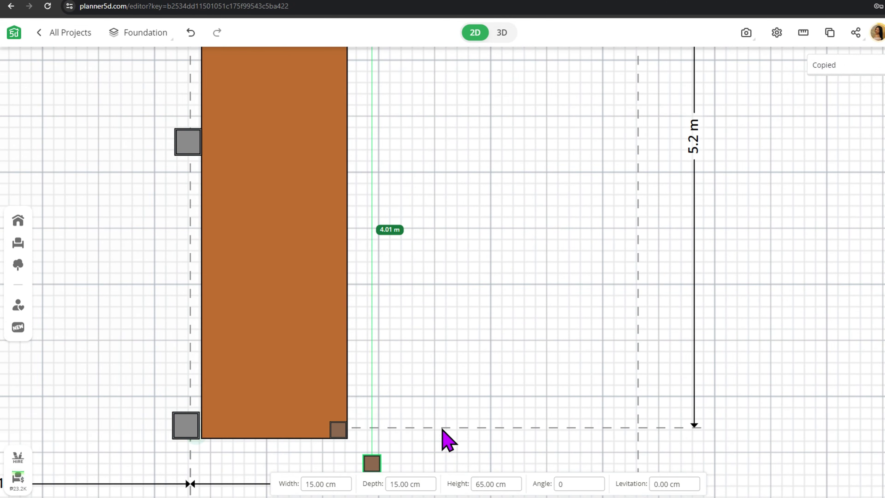
{"action": "left_click_drag", "start_coordinate": [373, 458], "coordinate": [341, 136]}
{"action": "left_click_drag", "start_coordinate": [504, 177], "coordinate": [449, 400]}
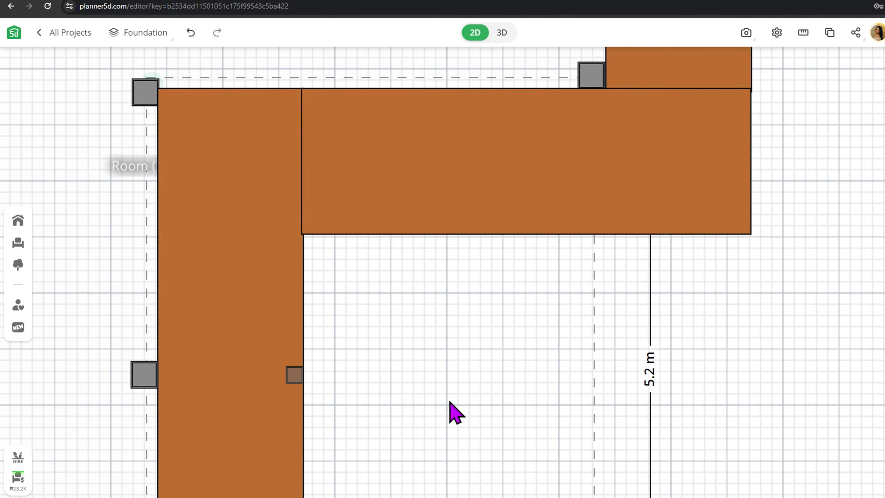
- Copy the small column along the middle deck block's outer edge, at its inner corner, midpoint and outer corner
{"action": "left_click", "coordinate": [291, 376]}
{"action": "key", "text": "ctrl+c"}
{"action": "key", "text": "ctrl+v"}
{"action": "left_click_drag", "start_coordinate": [291, 375], "coordinate": [311, 226]}
{"action": "right_click_drag", "start_coordinate": [311, 226], "coordinate": [184, 298]}
{"action": "left_click_drag", "start_coordinate": [184, 298], "coordinate": [617, 300], "text": "alt"}
{"action": "left_click_drag", "start_coordinate": [661, 297], "coordinate": [514, 439]}
- Copy the small column onto the 300 cm deck block's outer edge, one at the end corner and one near the middle
{"action": "left_click", "coordinate": [469, 440]}
{"action": "key", "text": "ctrl+c"}
{"action": "key", "text": "ctrl+v"}
{"action": "left_click_drag", "start_coordinate": [553, 410], "coordinate": [518, 366]}
{"action": "left_click_drag", "start_coordinate": [434, 397], "coordinate": [412, 110]}
{"action": "left_click_drag", "start_coordinate": [498, 115], "coordinate": [478, 308]}
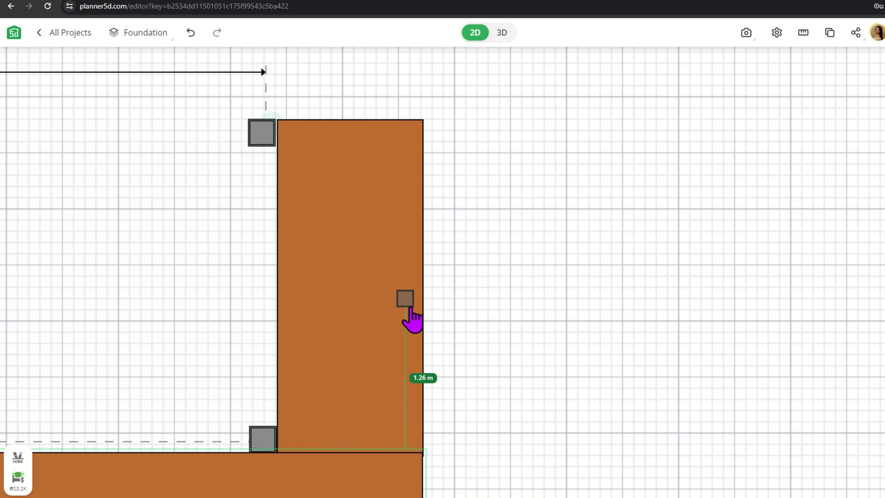
{"action": "left_click_drag", "start_coordinate": [409, 307], "coordinate": [415, 129]}
{"action": "left_click", "coordinate": [417, 317]}
{"action": "key", "text": "ctrl+c"}
{"action": "key", "text": "ctrl+v"}
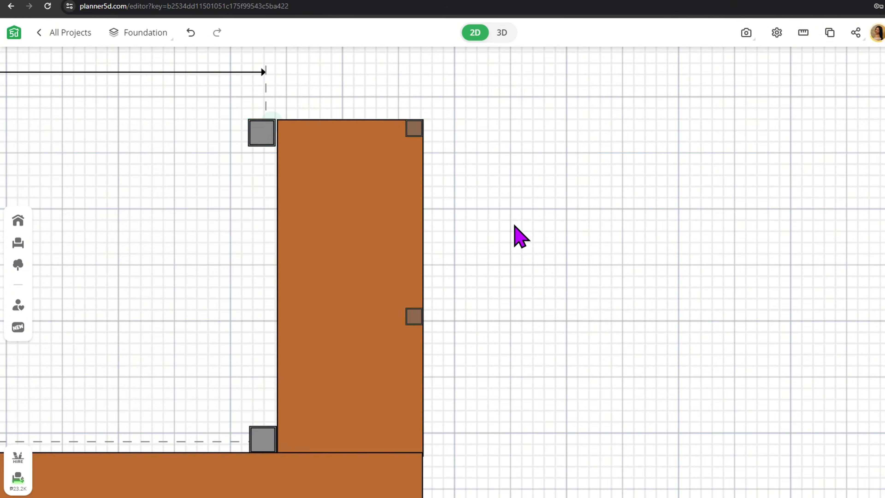
- Shift the intermediate column on the 520 cm deck block's outer edge to space it evenly between its neighbours
{"action": "scroll", "coordinate": [513, 225], "scroll_direction": "down", "scroll_amount": 6}
{"action": "scroll", "coordinate": [508, 289], "scroll_direction": "up", "scroll_amount": 4}
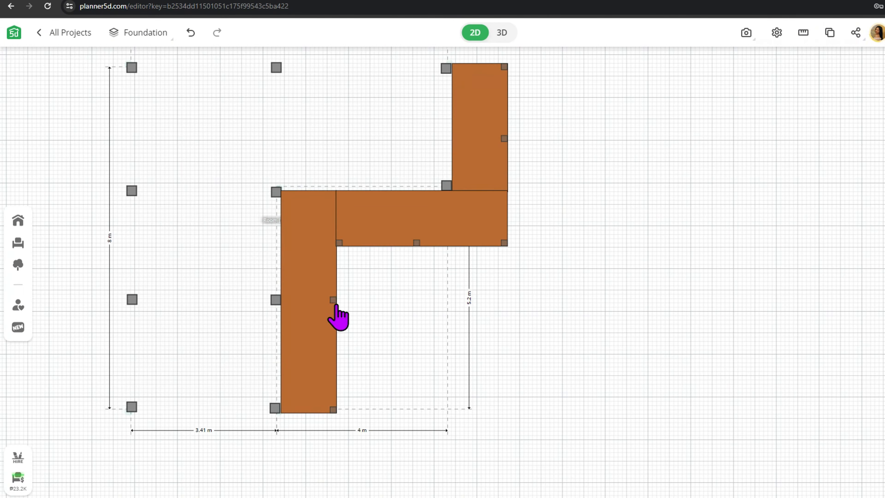
{"action": "left_click", "coordinate": [338, 312]}
{"action": "left_click_drag", "start_coordinate": [337, 312], "coordinate": [334, 327]}
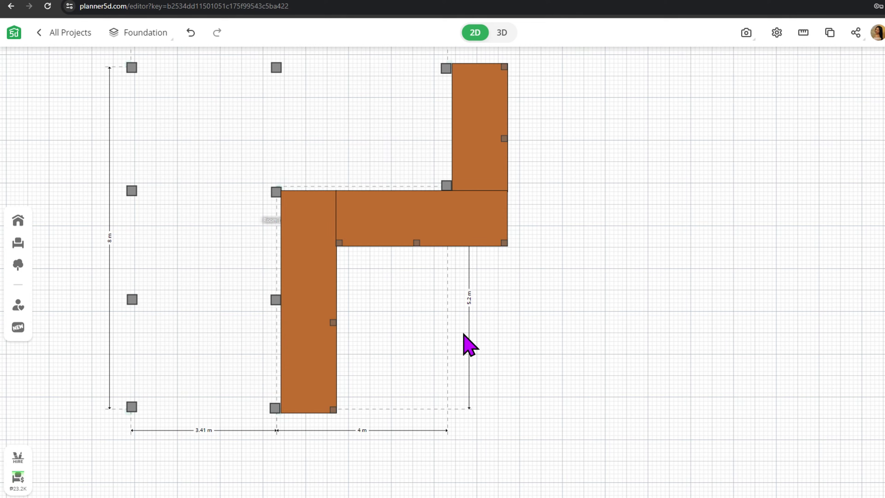
- Examine the deck and its support columns in 3D, on the Foundation level and with the first floor
{"action": "left_click", "coordinate": [502, 32]}
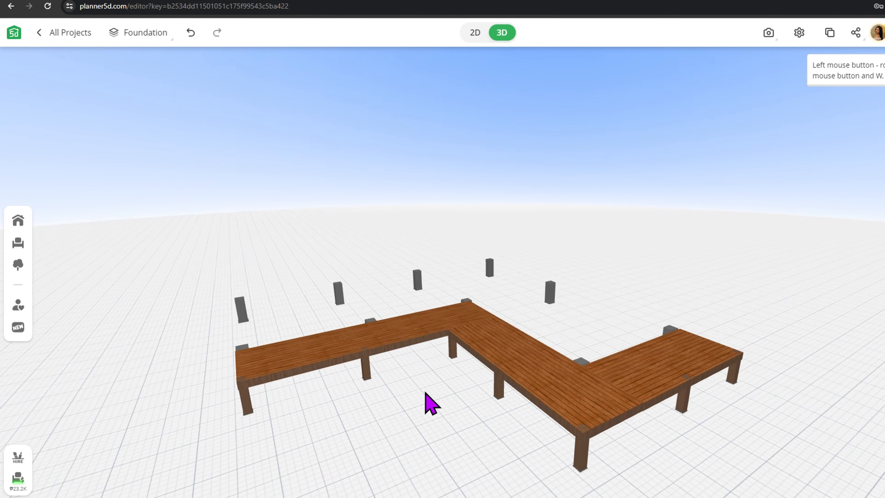
{"action": "left_click", "coordinate": [138, 32]}
{"action": "left_click", "coordinate": [147, 87]}
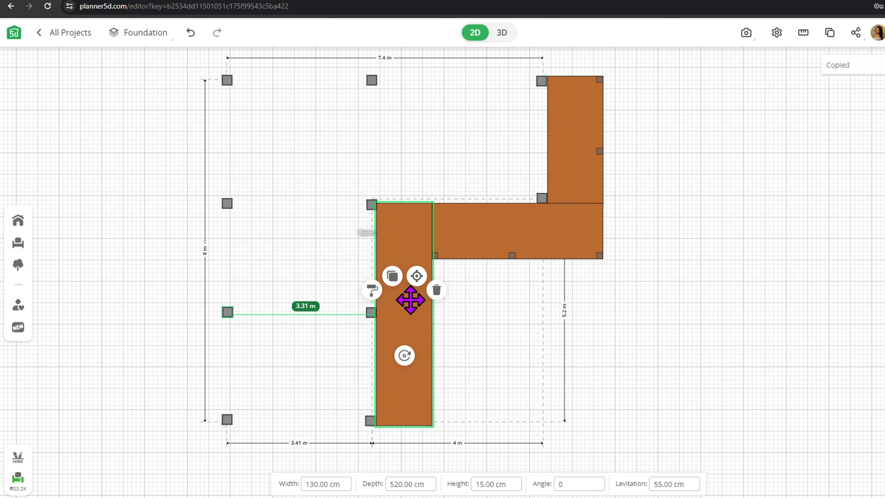
- Place a copy of the 520 cm deck block along the house's opposite side, set its depth to 820 cm and width to 150 cm, and align it
{"action": "left_click_drag", "start_coordinate": [410, 299], "coordinate": [198, 237]}
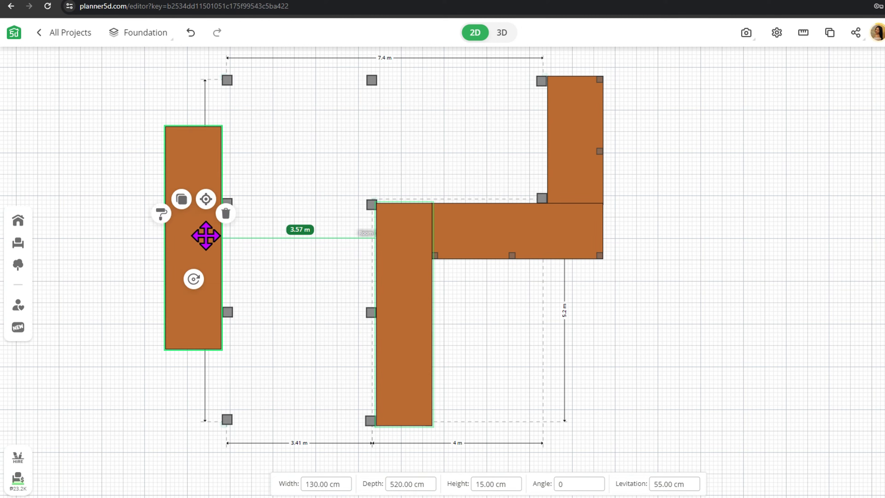
{"action": "left_click", "coordinate": [399, 483]}
{"action": "type", "text": "820"}
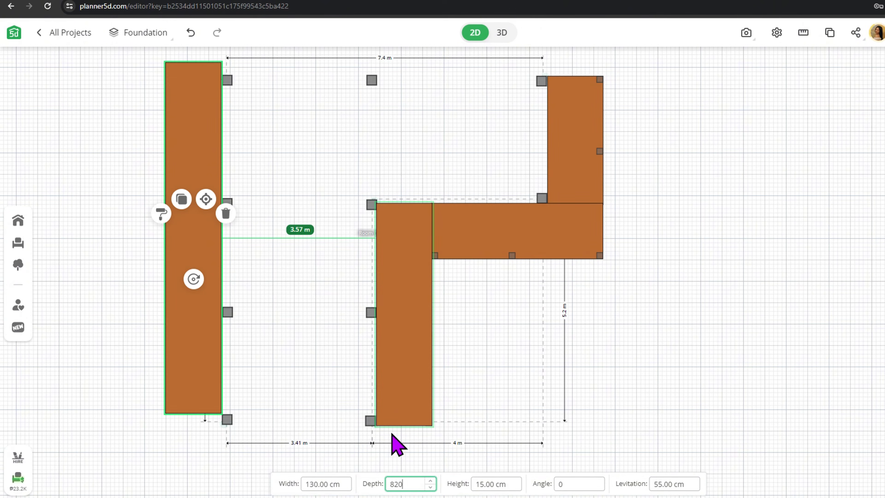
{"action": "left_click_drag", "start_coordinate": [177, 324], "coordinate": [177, 334]}
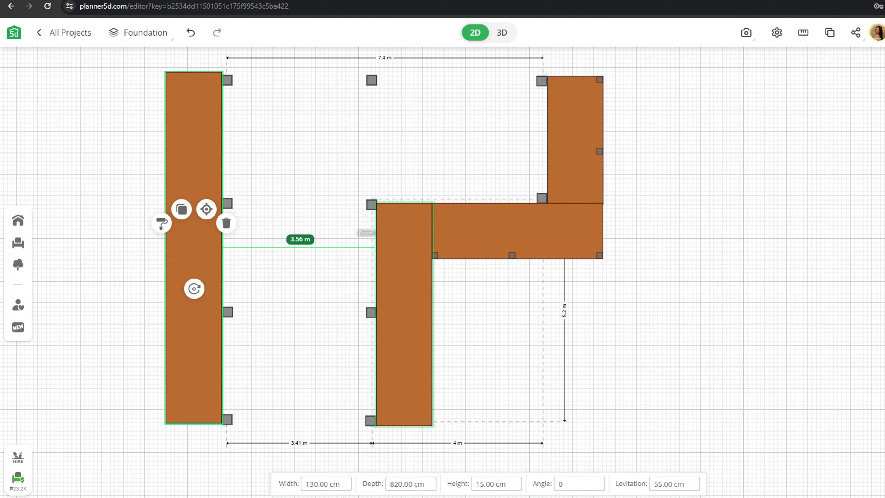
{"action": "type", "text": "150"}
{"action": "left_click_drag", "start_coordinate": [206, 374], "coordinate": [202, 376]}
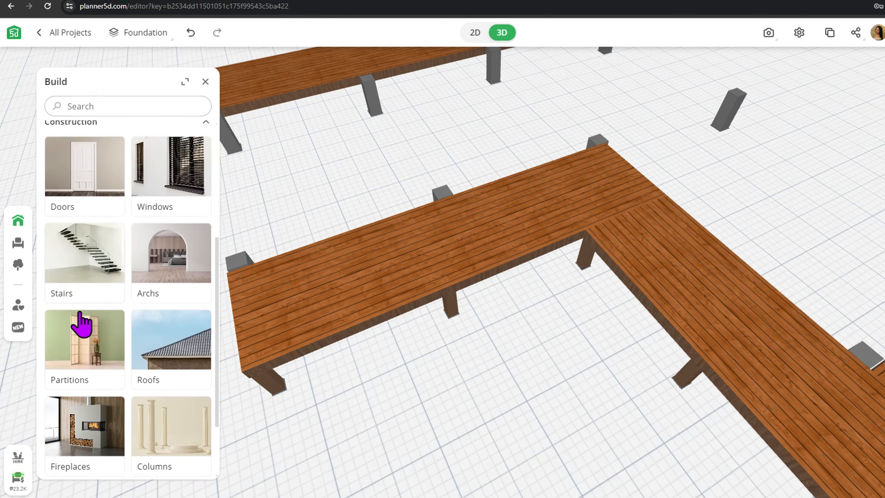
- Add the straight red wooden steps from the Stairs catalogue beside the front deck's end in 3D
{"action": "left_click", "coordinate": [79, 258]}
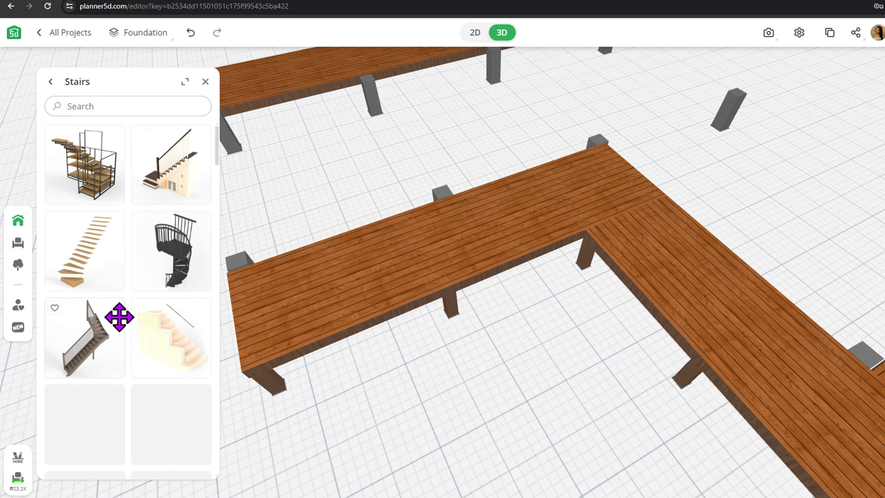
{"action": "scroll", "coordinate": [134, 372], "scroll_direction": "down", "scroll_amount": 4}
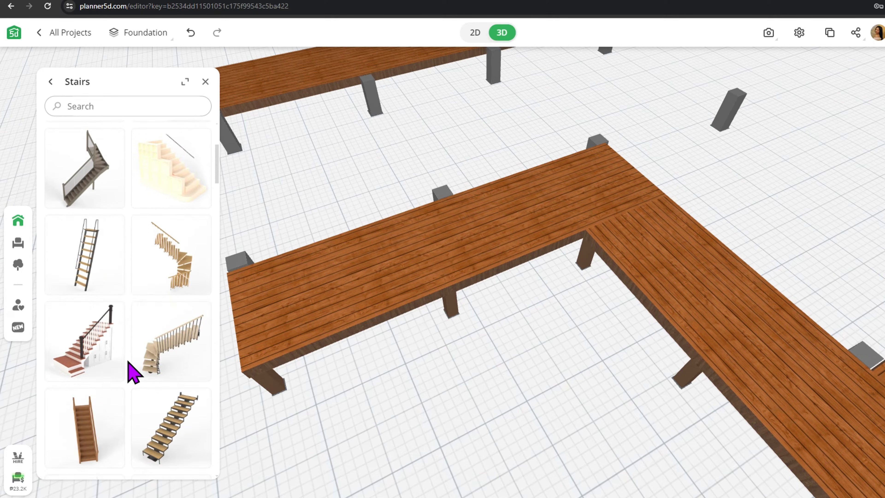
{"action": "scroll", "coordinate": [133, 372], "scroll_direction": "down", "scroll_amount": 2}
{"action": "scroll", "coordinate": [134, 372], "scroll_direction": "down", "scroll_amount": 3}
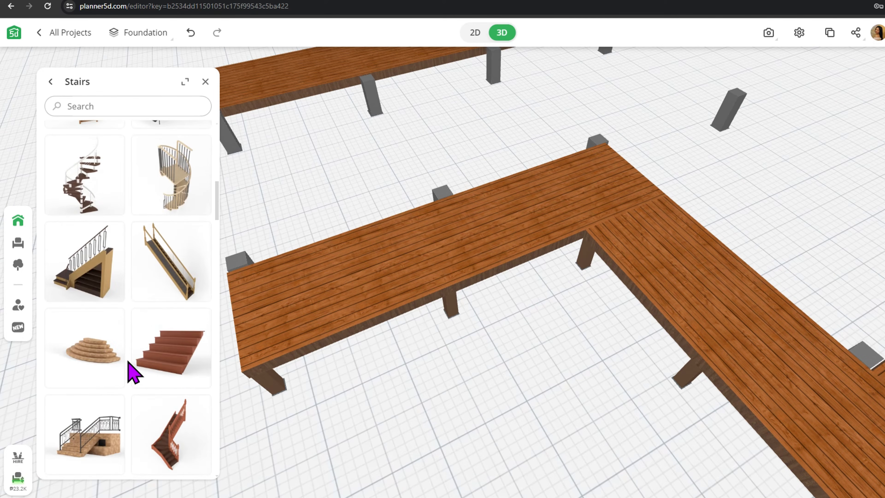
{"action": "left_click_drag", "start_coordinate": [134, 372], "coordinate": [475, 317]}
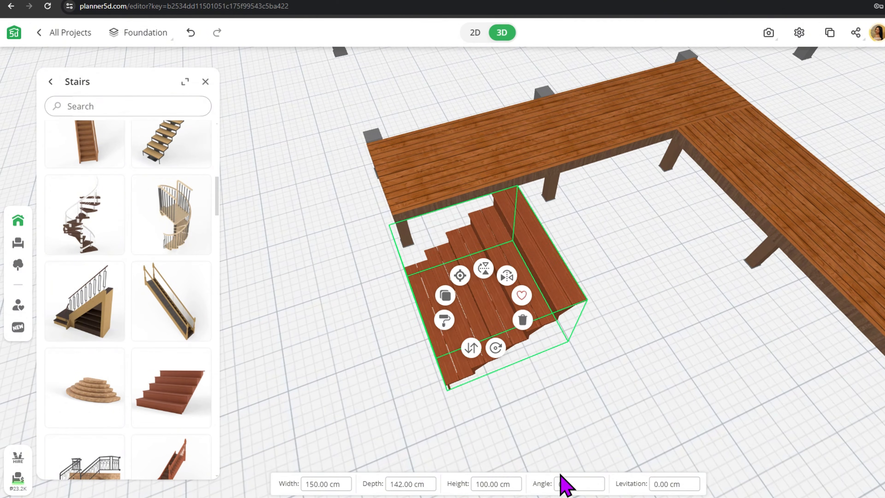
- Rotate the steps to 270°, move them against the front edge of the deck and lower them to fit beneath its surface
{"action": "type", "text": "270"}
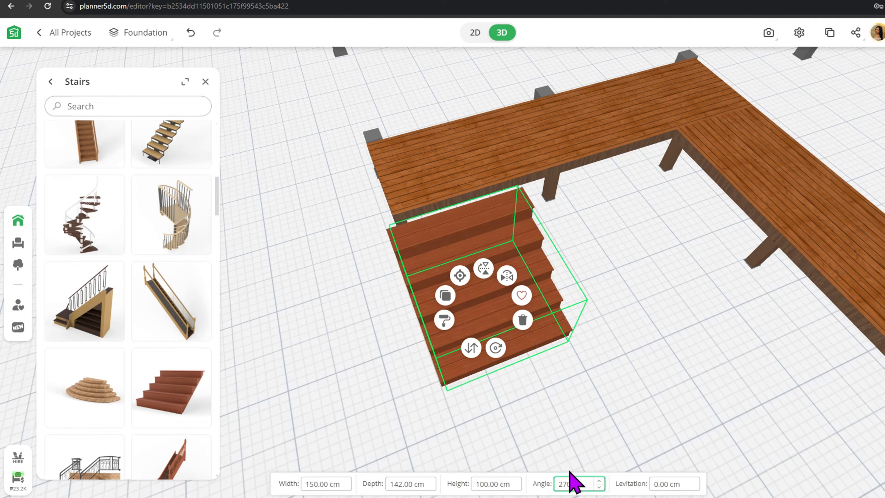
{"action": "left_click_drag", "start_coordinate": [498, 280], "coordinate": [477, 303]}
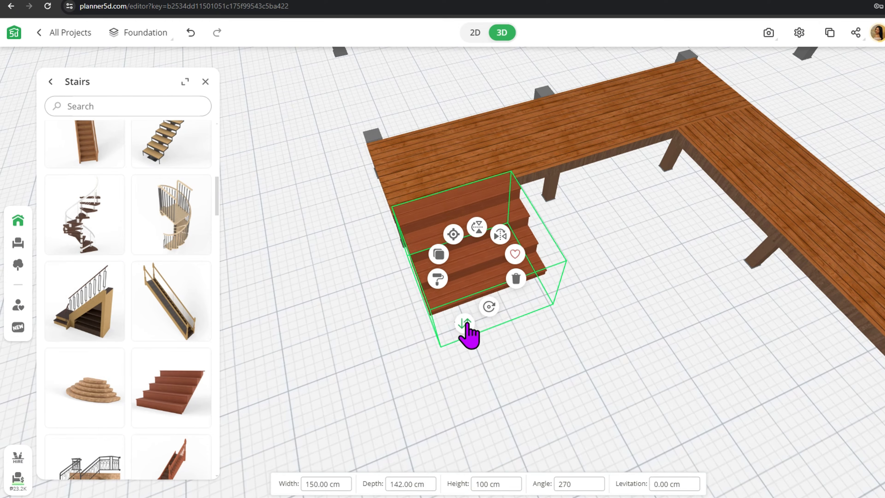
{"action": "left_click_drag", "start_coordinate": [472, 344], "coordinate": [474, 345]}
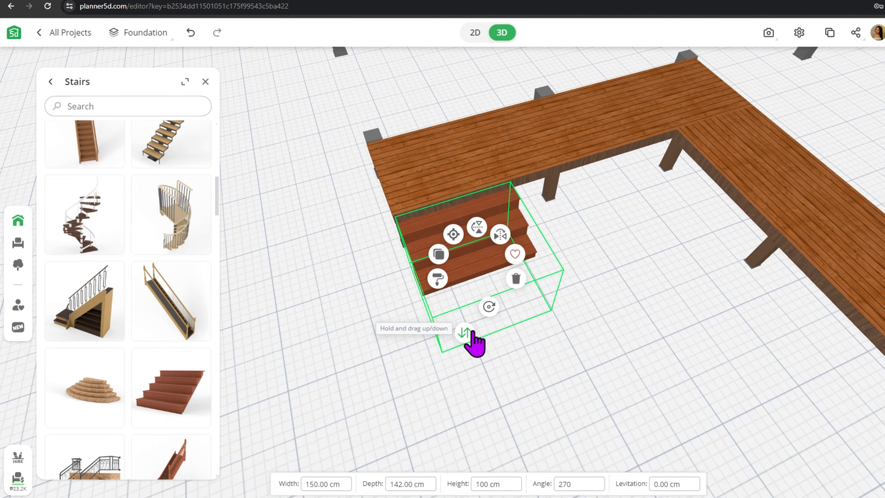
{"action": "left_click_drag", "start_coordinate": [480, 270], "coordinate": [480, 280]}
{"action": "left_click_drag", "start_coordinate": [477, 265], "coordinate": [478, 266]}
{"action": "mouse_move", "coordinate": [669, 352]}
{"action": "left_mouse_down"}
{"action": "mouse_move", "coordinate": [662, 317]}
{"action": "mouse_move", "coordinate": [600, 267]}
{"action": "left_mouse_up"}
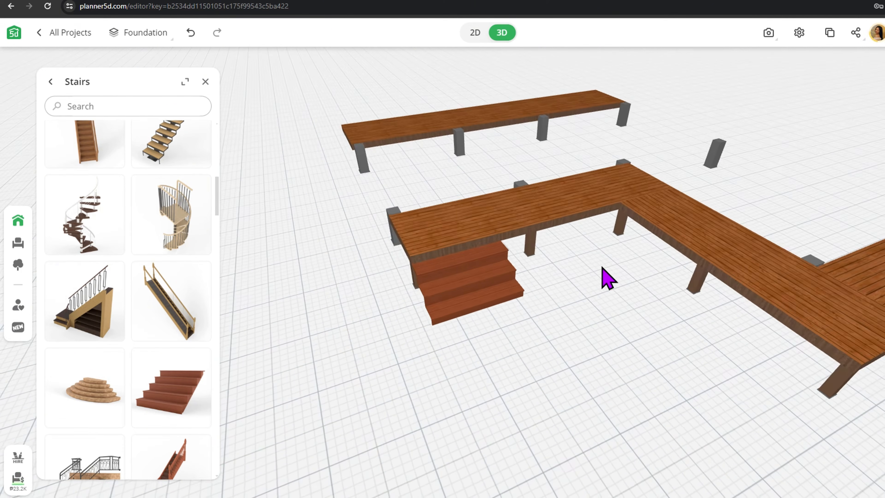
- Replace the steps' red finish with the brown plank texture from the Wood textures
{"action": "left_click", "coordinate": [460, 269]}
{"action": "left_click", "coordinate": [437, 336]}
{"action": "left_click", "coordinate": [85, 166]}
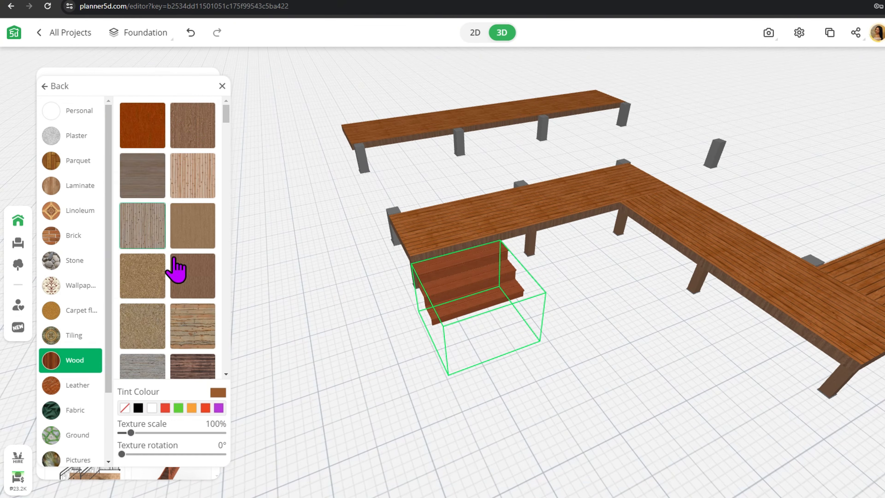
{"action": "left_click", "coordinate": [183, 136]}
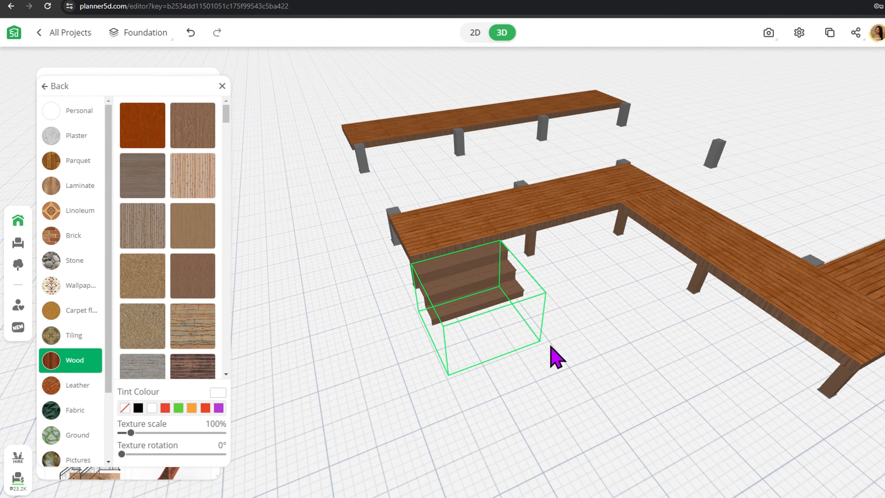
{"action": "left_click", "coordinate": [558, 359]}
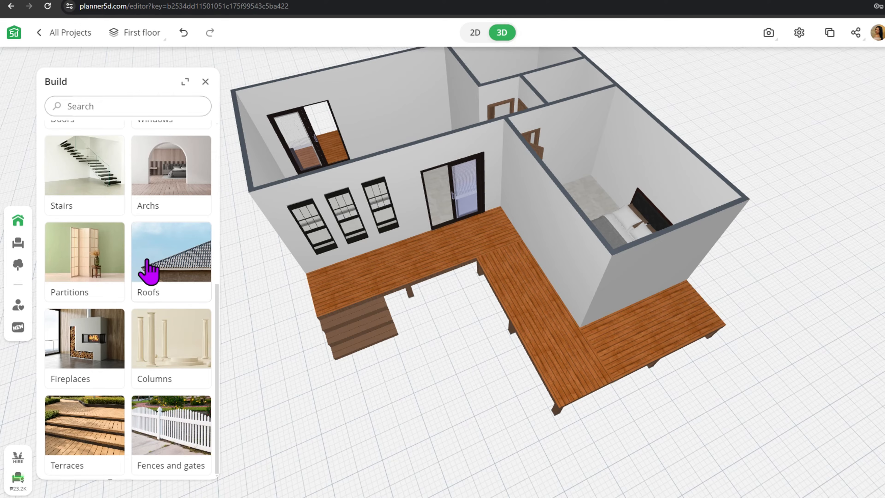
- Add the flat black-framed glass roof panel with four panes from the Roofs catalogue beside the decks
{"action": "scroll", "coordinate": [150, 265], "scroll_direction": "up", "scroll_amount": 5}
{"action": "scroll", "coordinate": [153, 258], "scroll_direction": "down", "scroll_amount": 5}
{"action": "left_click", "coordinate": [176, 266]}
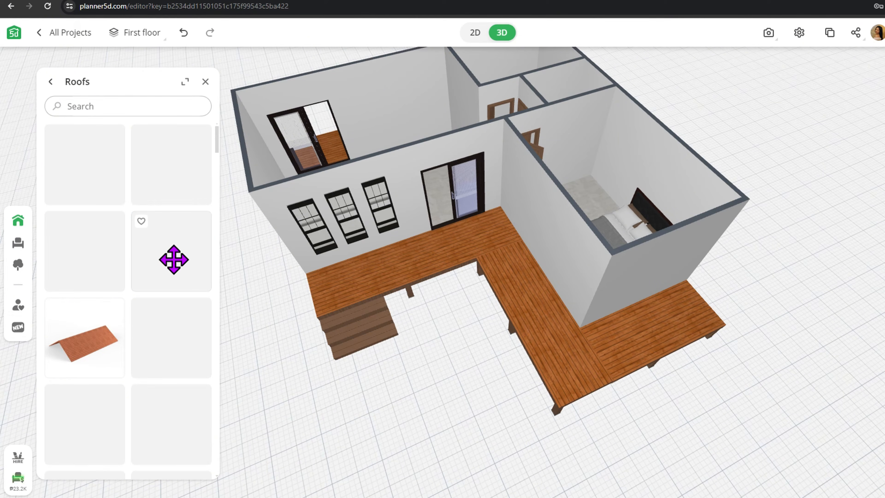
{"action": "scroll", "coordinate": [173, 259], "scroll_direction": "down", "scroll_amount": 5}
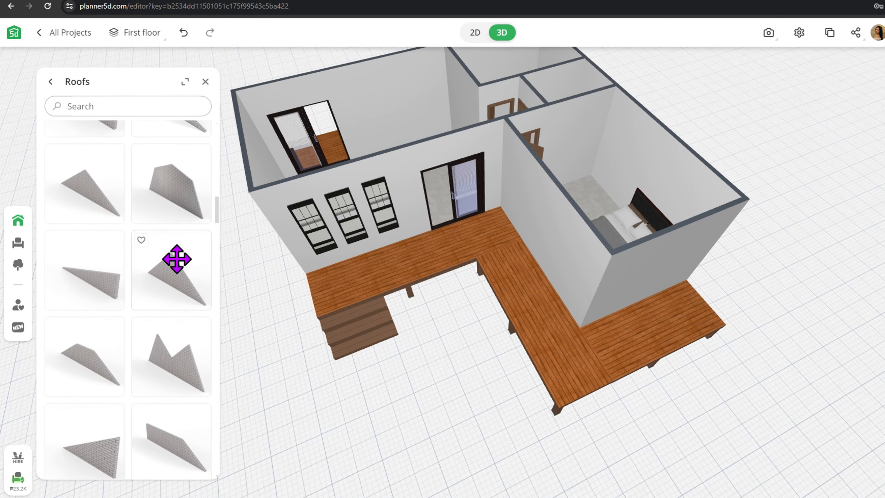
{"action": "scroll", "coordinate": [176, 259], "scroll_direction": "down", "scroll_amount": 15}
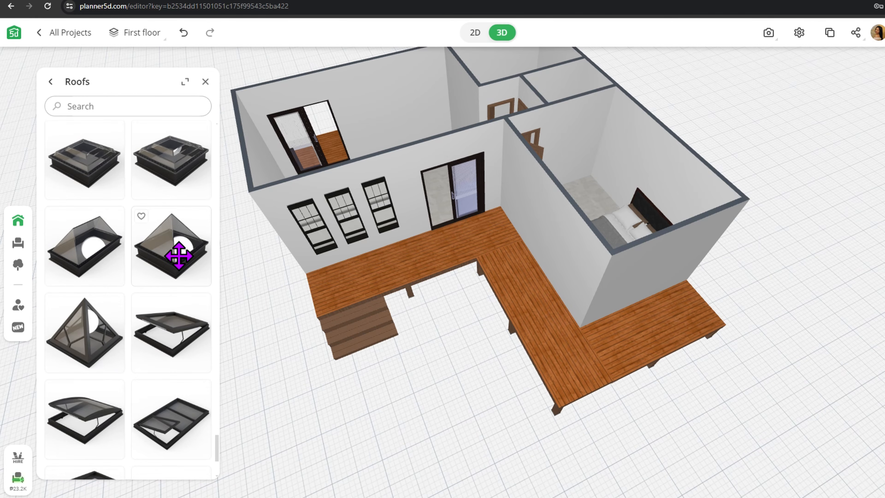
{"action": "scroll", "coordinate": [178, 256], "scroll_direction": "down", "scroll_amount": 3}
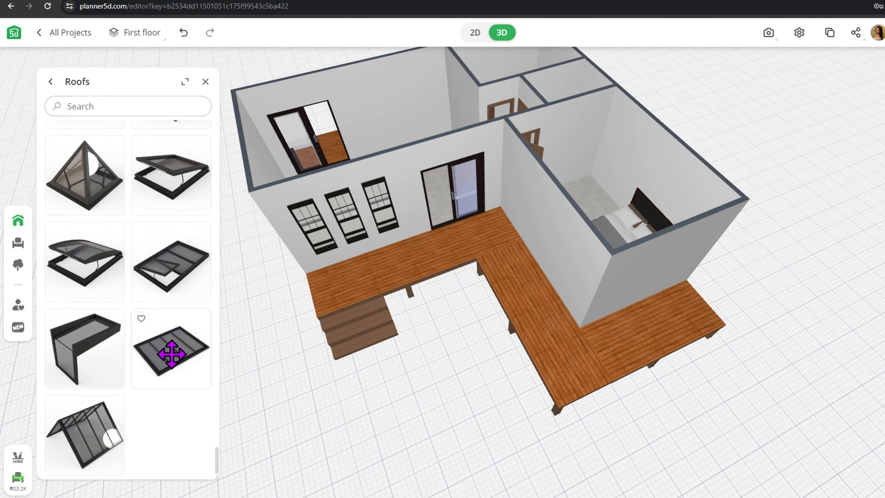
{"action": "left_click_drag", "start_coordinate": [171, 354], "coordinate": [428, 375]}
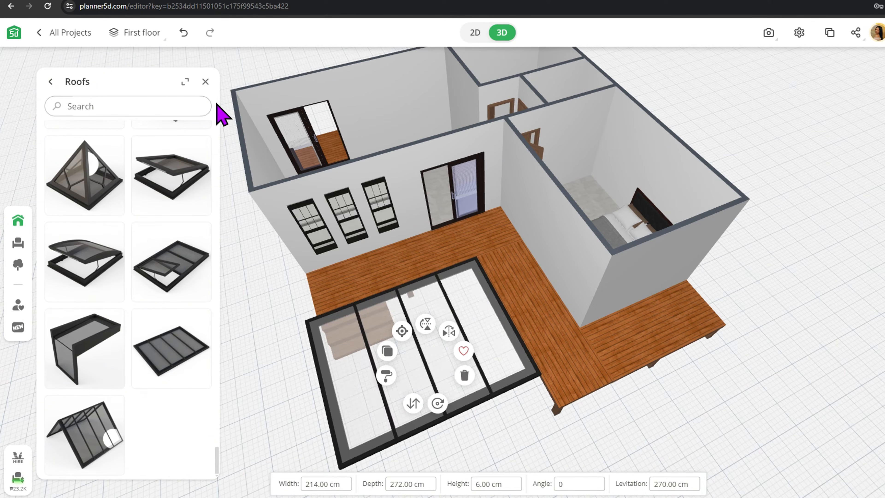
{"action": "left_click", "coordinate": [205, 81]}
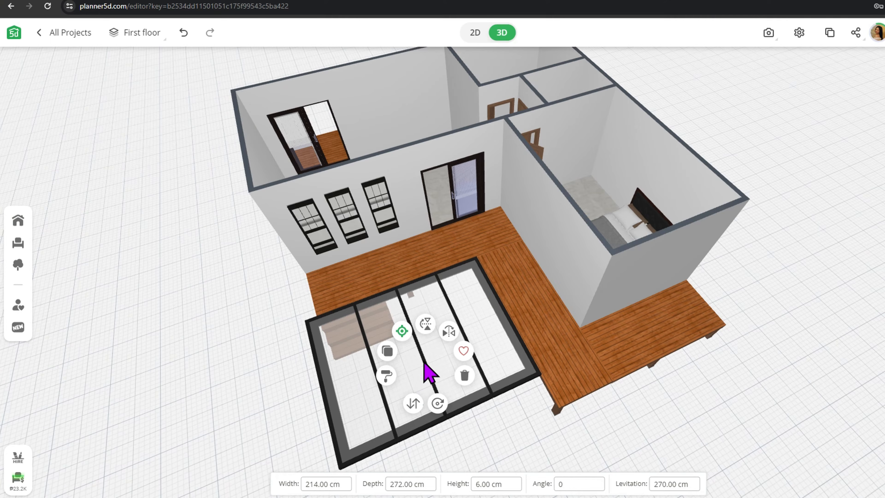
- Move the glass roof panel over the deck at the bedroom wing's end and lower it to a levitation of 262 cm
{"action": "left_click_drag", "start_coordinate": [429, 362], "coordinate": [696, 308]}
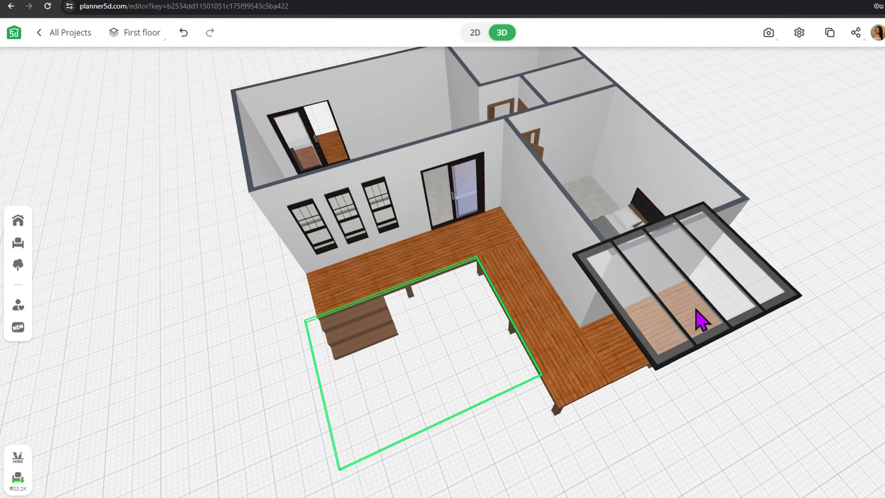
{"action": "left_click_drag", "start_coordinate": [790, 408], "coordinate": [792, 340]}
{"action": "right_click_drag", "start_coordinate": [793, 341], "coordinate": [634, 356]}
{"action": "left_click", "coordinate": [508, 345]}
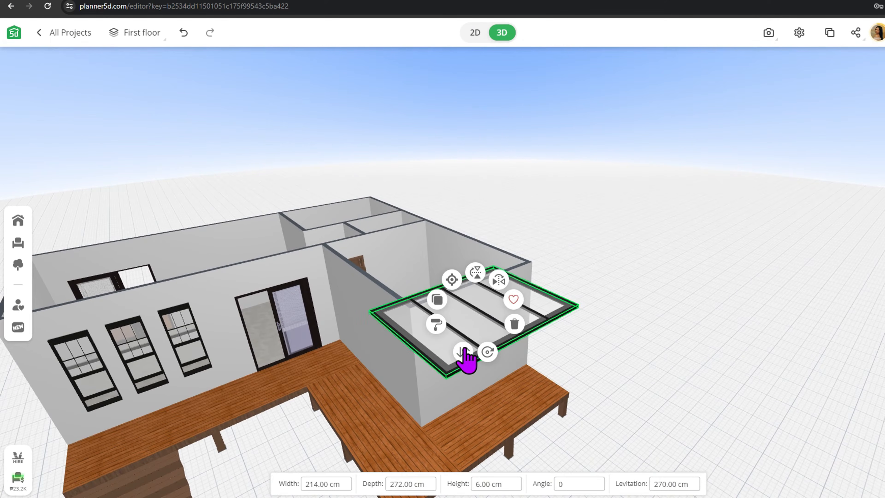
{"action": "left_click_drag", "start_coordinate": [467, 355], "coordinate": [467, 358]}
{"action": "left_click_drag", "start_coordinate": [648, 371], "coordinate": [608, 378]}
{"action": "right_click_drag", "start_coordinate": [608, 377], "coordinate": [554, 392]}
{"action": "left_click", "coordinate": [486, 347]}
{"action": "left_click_drag", "start_coordinate": [507, 355], "coordinate": [532, 350]}
{"action": "left_click_drag", "start_coordinate": [678, 415], "coordinate": [637, 424]}
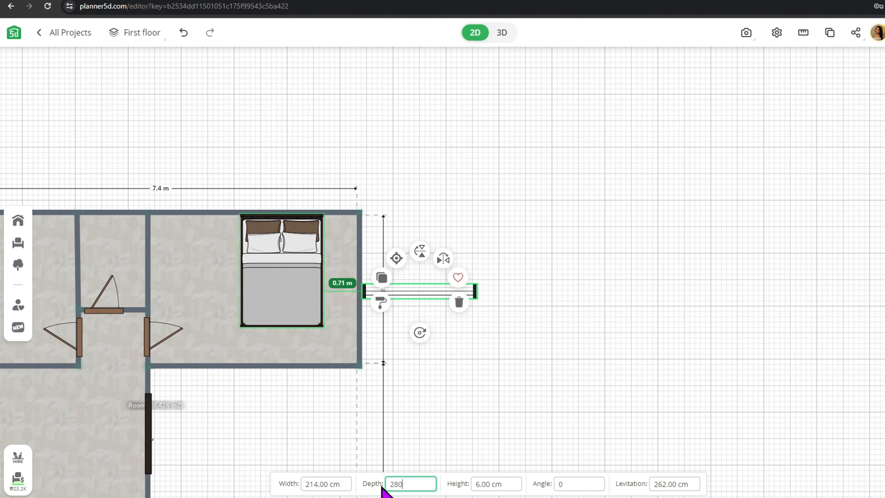
- Set the roof panel's width to 130 cm and depth to 300 cm, and align it against the bedroom's end wall
{"action": "key", "text": "Return"}
{"action": "type", "text": "130"}
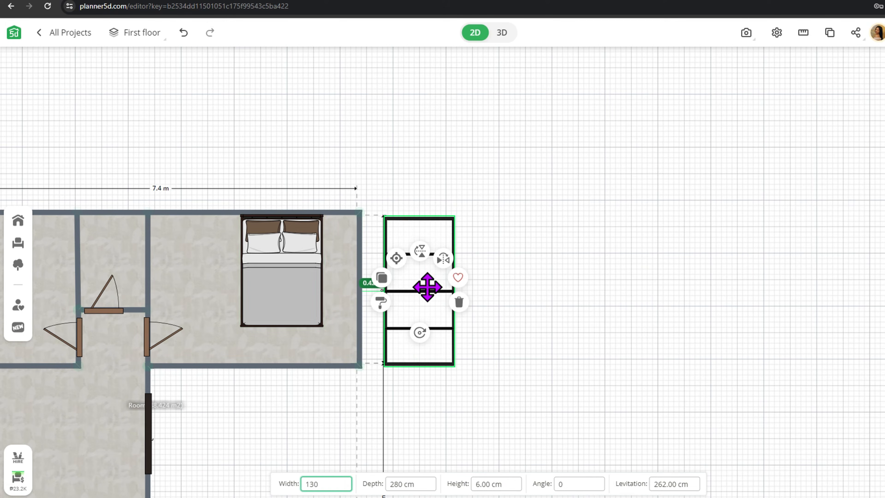
{"action": "left_click_drag", "start_coordinate": [427, 287], "coordinate": [404, 281]}
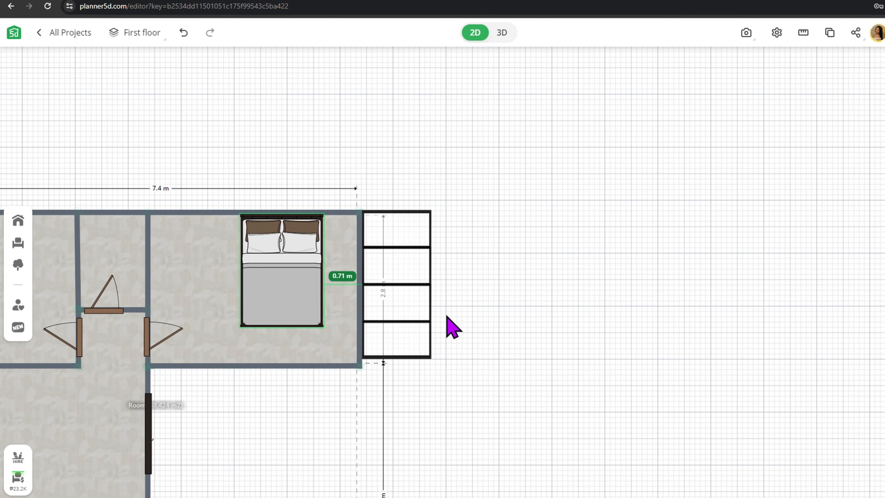
{"action": "left_click", "coordinate": [404, 340]}
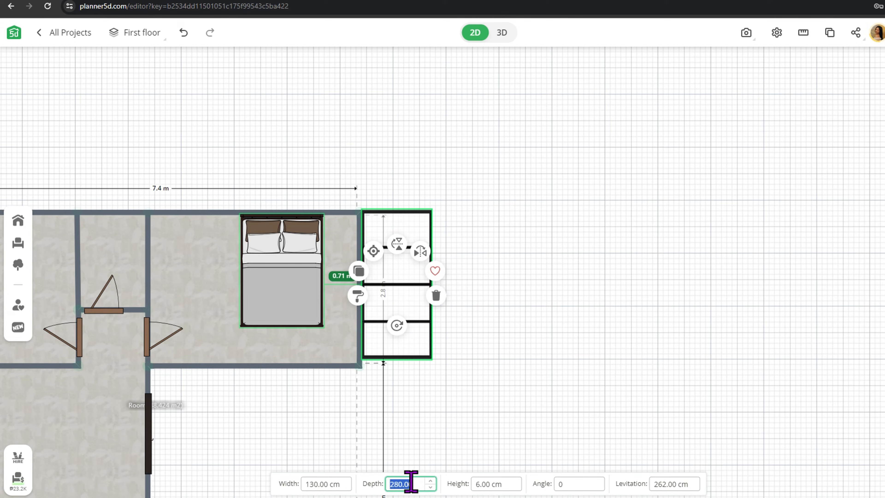
{"action": "left_click", "coordinate": [412, 482]}
{"action": "type", "text": "300"}
{"action": "left_click_drag", "start_coordinate": [392, 274], "coordinate": [395, 281]}
{"action": "left_click", "coordinate": [394, 281]}
- Duplicate the roof panel, rotate the copy to 90° and place it along the bedroom wing's inner wall, flush with the first panel's outer edge
{"action": "left_click", "coordinate": [359, 278]}
{"action": "left_click", "coordinate": [440, 334]}
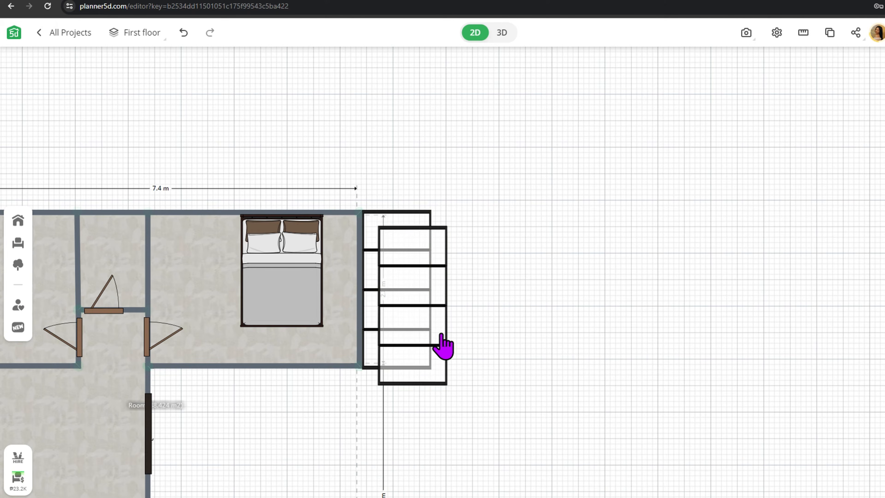
{"action": "left_click", "coordinate": [440, 336]}
{"action": "left_click_drag", "start_coordinate": [413, 347], "coordinate": [337, 310]}
{"action": "left_click_drag", "start_coordinate": [433, 327], "coordinate": [372, 424]}
{"action": "left_click_drag", "start_coordinate": [504, 414], "coordinate": [520, 357]}
{"action": "left_click", "coordinate": [419, 343]}
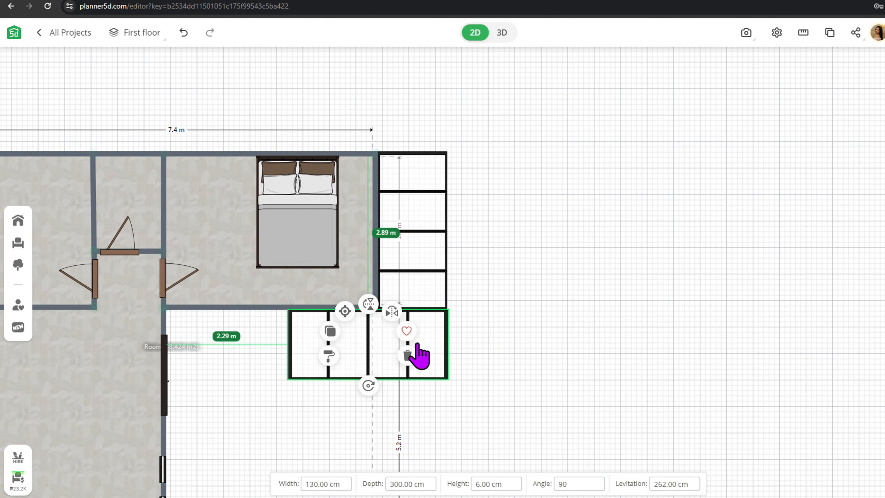
- Place a 270 cm deep roof panel copy along the sliding-door wall and a 250 cm deep copy end to end beside the windows
{"action": "left_click_drag", "start_coordinate": [436, 350], "coordinate": [435, 349]}
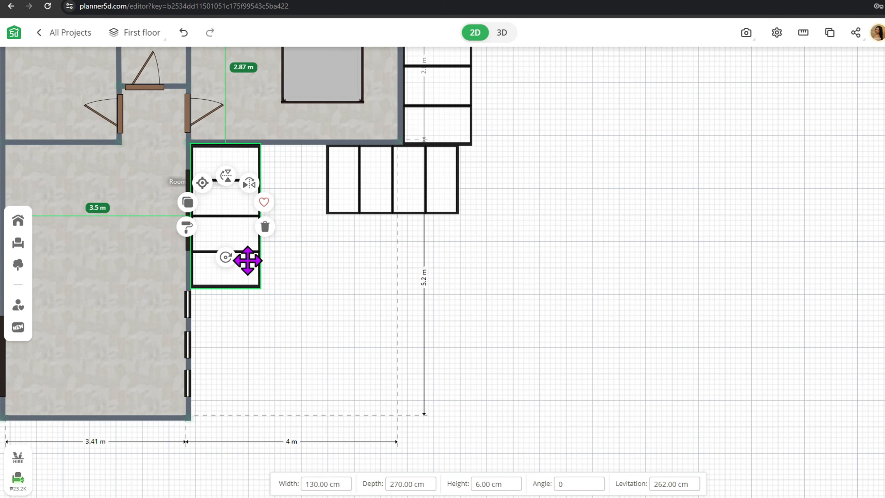
{"action": "left_click", "coordinate": [188, 202]}
{"action": "left_click_drag", "start_coordinate": [231, 227], "coordinate": [215, 346]}
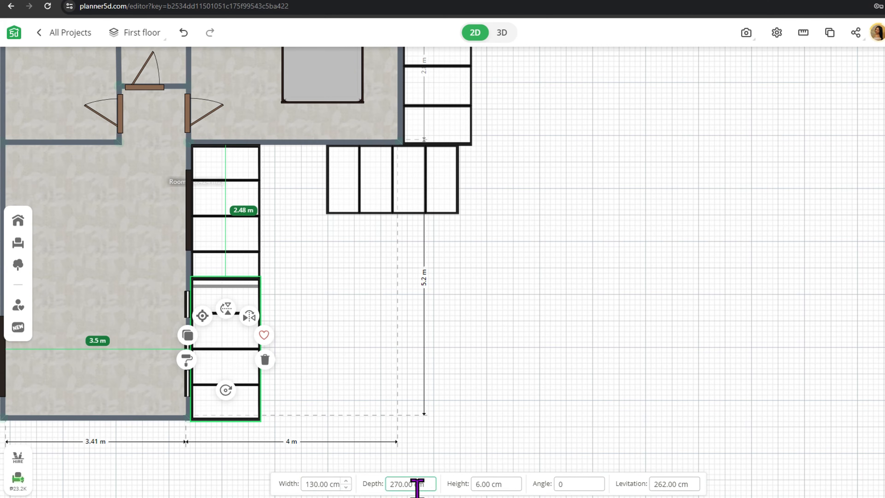
{"action": "type", "text": "250"}
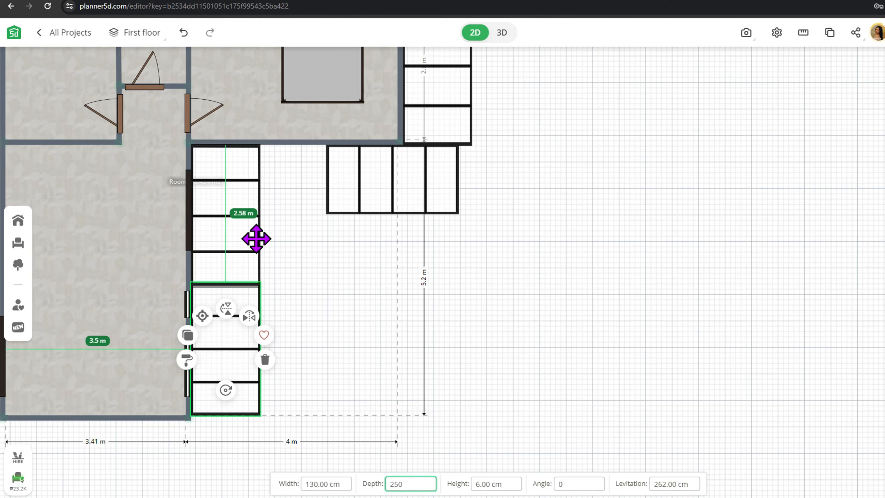
{"action": "left_click_drag", "start_coordinate": [233, 298], "coordinate": [232, 303]}
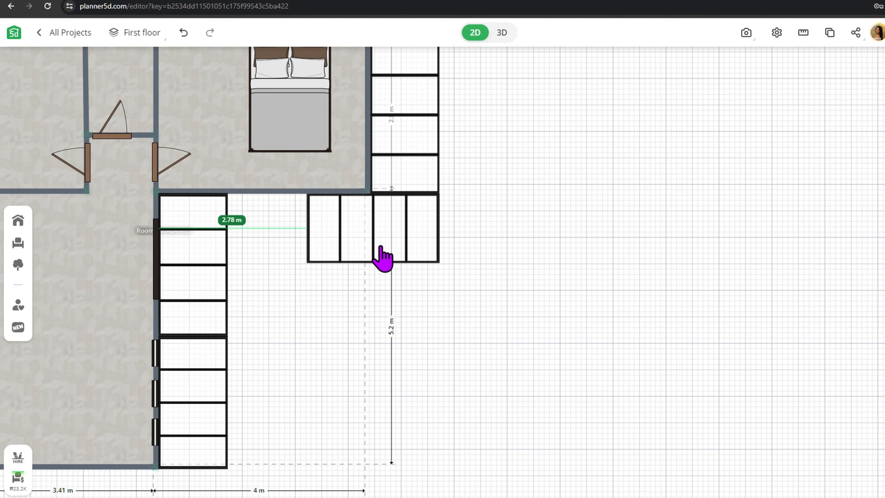
- Set the rotated roof panel's depth to 200 cm and duplicate it to fill the gap along the bedroom wing's inner wall
{"action": "left_click", "coordinate": [384, 259]}
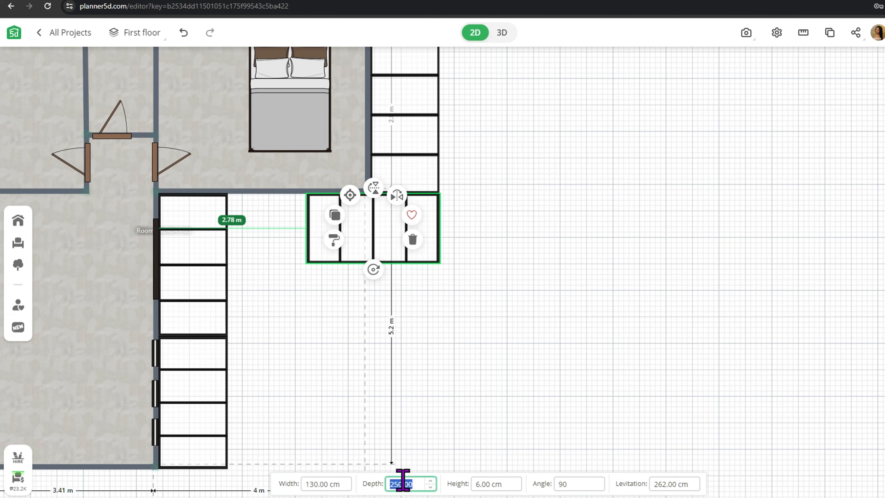
{"action": "type", "text": "200"}
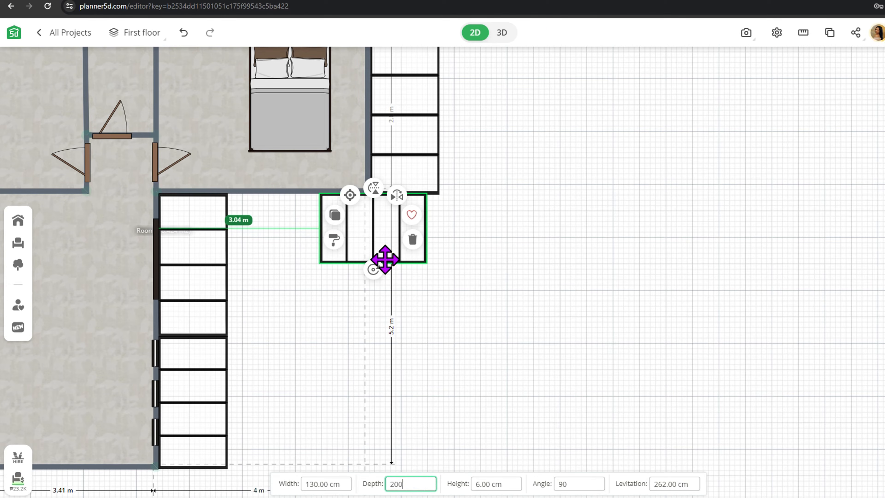
{"action": "left_click_drag", "start_coordinate": [385, 257], "coordinate": [269, 220]}
{"action": "left_click", "coordinate": [392, 236]}
{"action": "left_click", "coordinate": [350, 212]}
- Add a column from the Columns catalogue beside the entry steps in 3D
{"action": "left_click", "coordinate": [502, 33]}
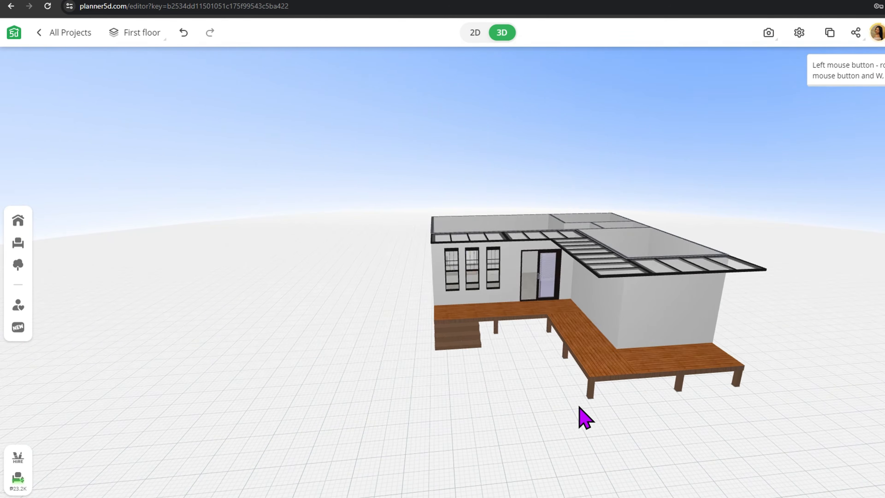
{"action": "left_click_drag", "start_coordinate": [579, 407], "coordinate": [546, 449]}
{"action": "scroll", "coordinate": [445, 442], "scroll_direction": "up", "scroll_amount": 4}
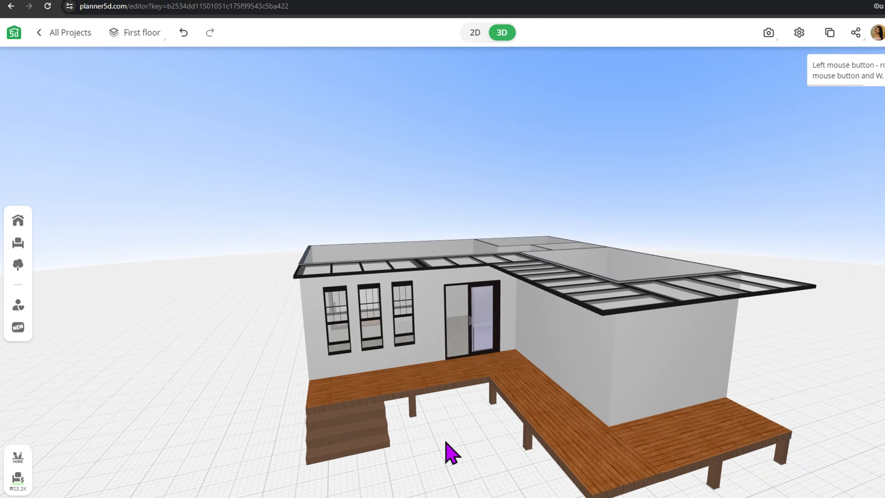
{"action": "left_click_drag", "start_coordinate": [444, 441], "coordinate": [470, 417]}
{"action": "scroll", "coordinate": [492, 451], "scroll_direction": "up", "scroll_amount": 4}
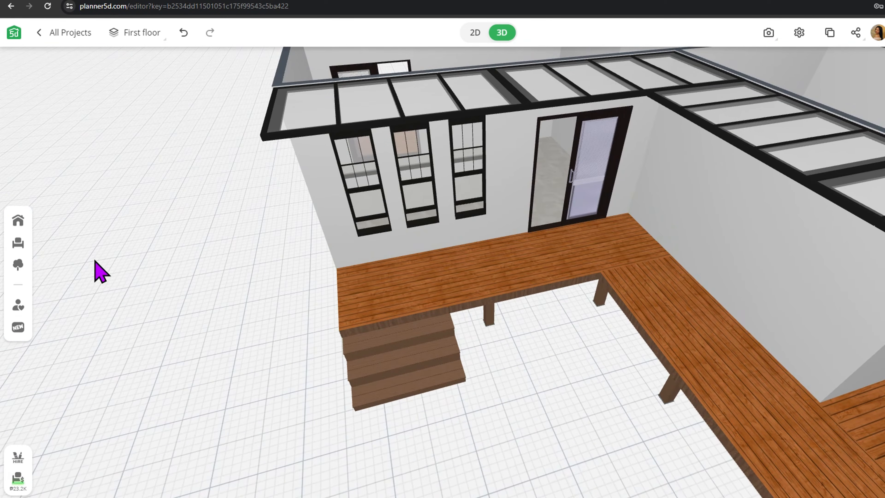
{"action": "left_click", "coordinate": [21, 245]}
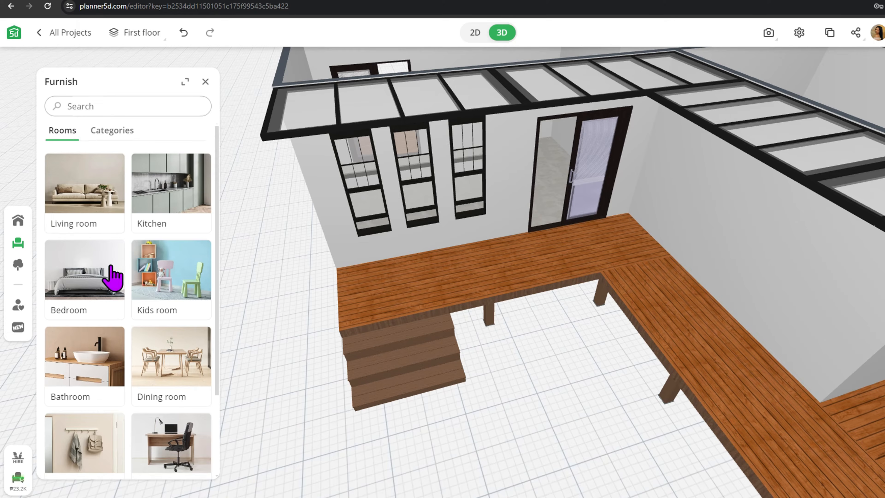
{"action": "scroll", "coordinate": [112, 276], "scroll_direction": "down", "scroll_amount": 3}
{"action": "left_click", "coordinate": [21, 220]}
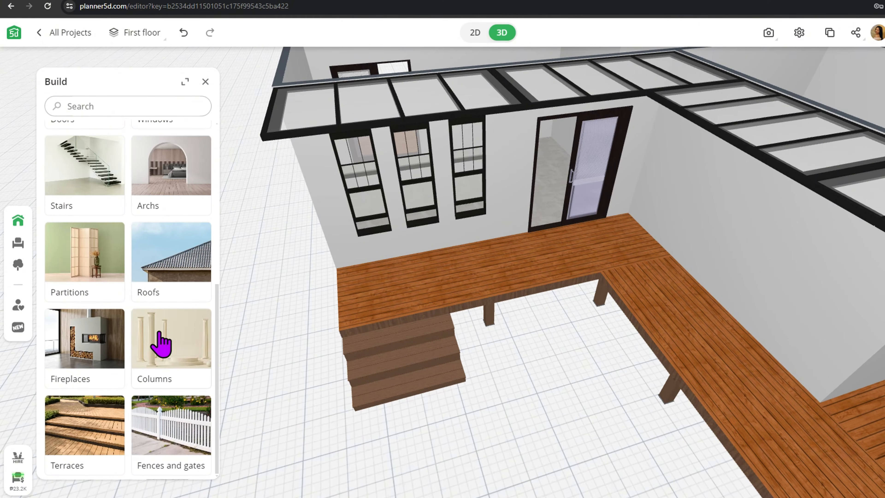
{"action": "left_click", "coordinate": [162, 344]}
{"action": "mouse_move", "coordinate": [84, 254]}
{"action": "left_mouse_down"}
{"action": "mouse_move", "coordinate": [424, 420]}
{"action": "mouse_move", "coordinate": [508, 374]}
{"action": "mouse_move", "coordinate": [519, 338]}
{"action": "left_mouse_up"}
{"action": "scroll", "coordinate": [144, 374], "scroll_direction": "down", "scroll_amount": 5}
{"action": "left_click", "coordinate": [455, 454]}
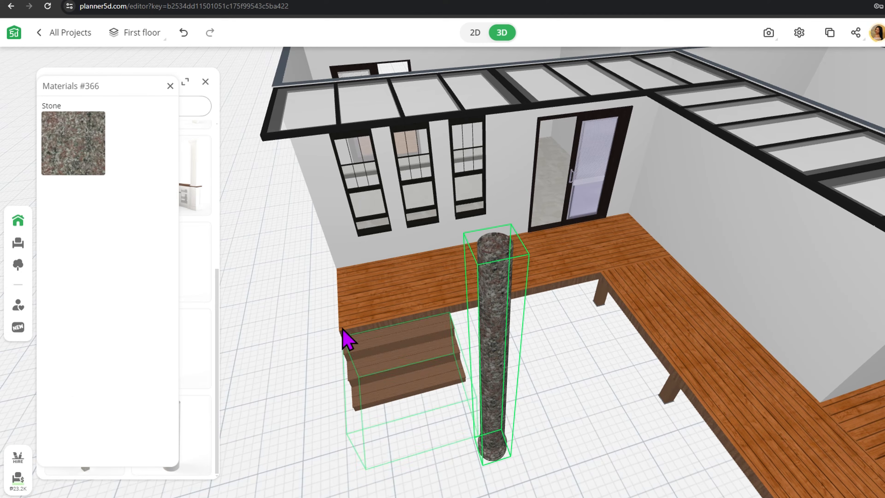
{"action": "left_click", "coordinate": [68, 160]}
{"action": "scroll", "coordinate": [182, 267], "scroll_direction": "down", "scroll_amount": 3}
{"action": "scroll", "coordinate": [69, 395], "scroll_direction": "down", "scroll_amount": 2}
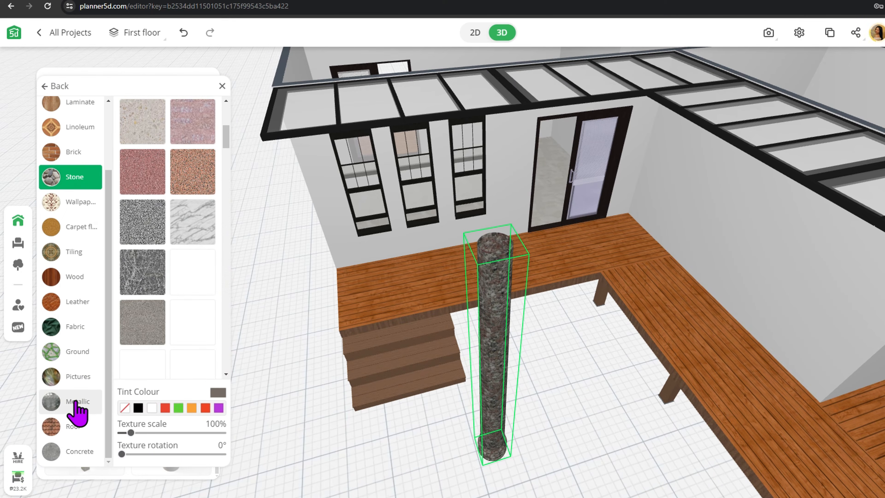
{"action": "left_click", "coordinate": [77, 404]}
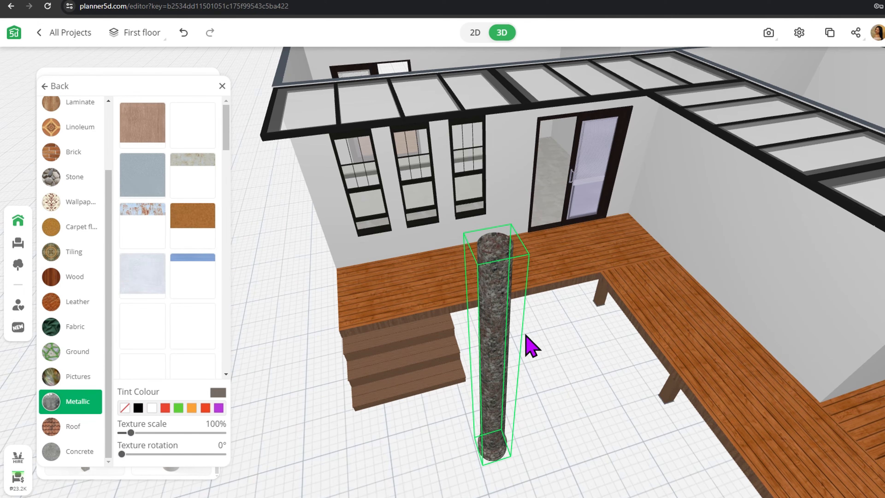
- Move the column to the front deck's corner by the steps and set its width and depth to 10 cm and height to 268 cm
{"action": "left_click", "coordinate": [501, 357]}
{"action": "left_click_drag", "start_coordinate": [499, 348], "coordinate": [362, 359]}
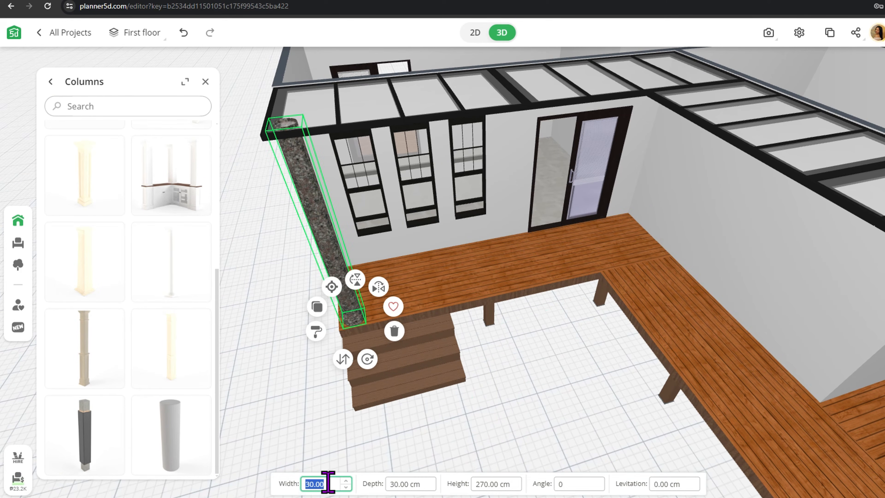
{"action": "type", "text": "1010"}
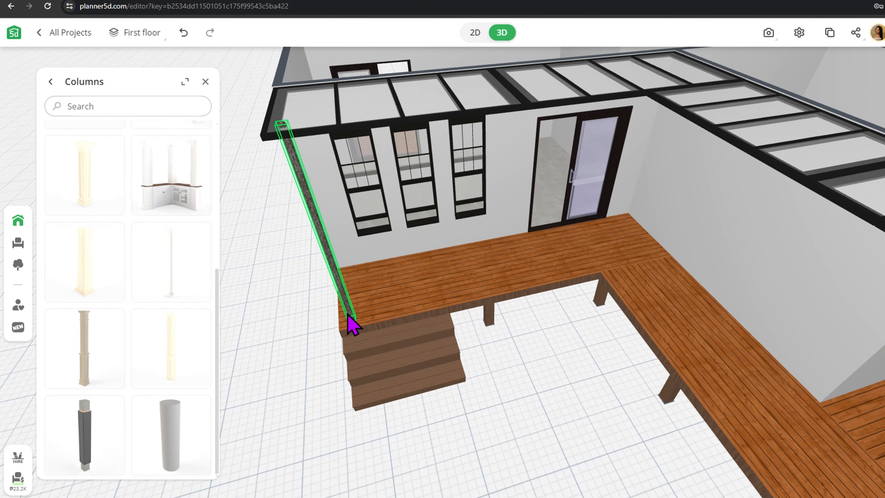
{"action": "left_click", "coordinate": [378, 312]}
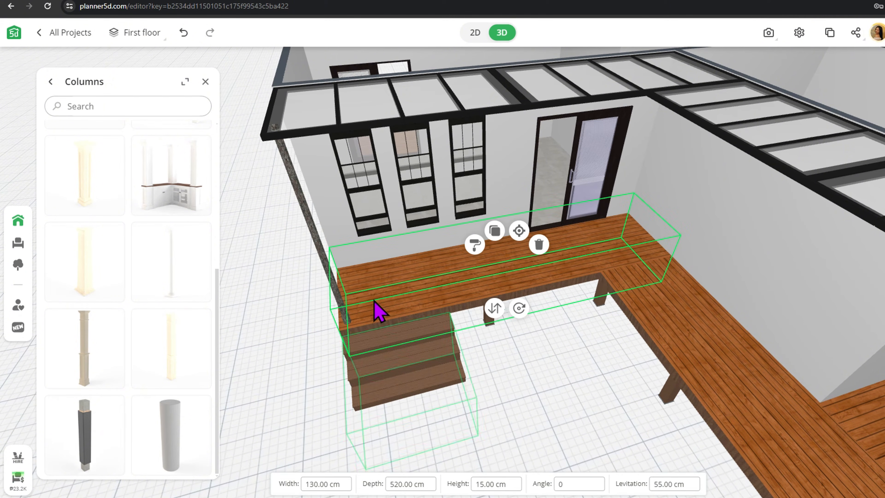
{"action": "left_click", "coordinate": [330, 279]}
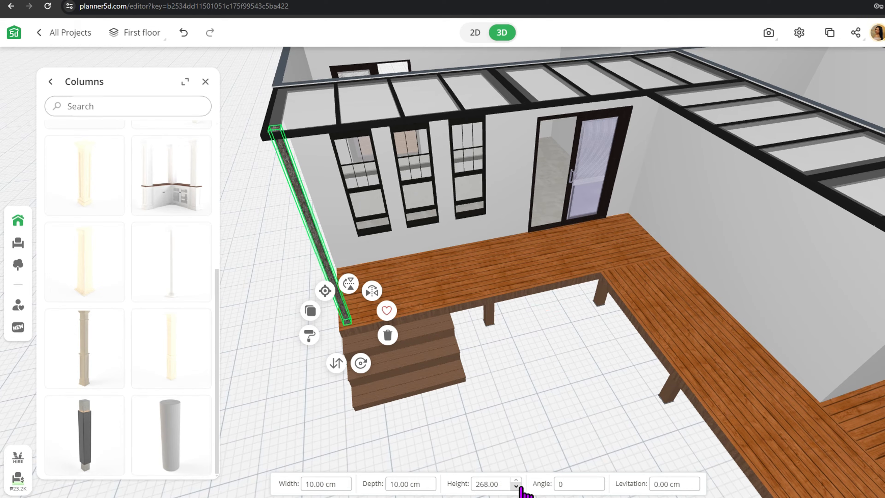
- Change the front corner column's material from stone to the solid black Metallic texture
{"action": "left_click", "coordinate": [310, 335]}
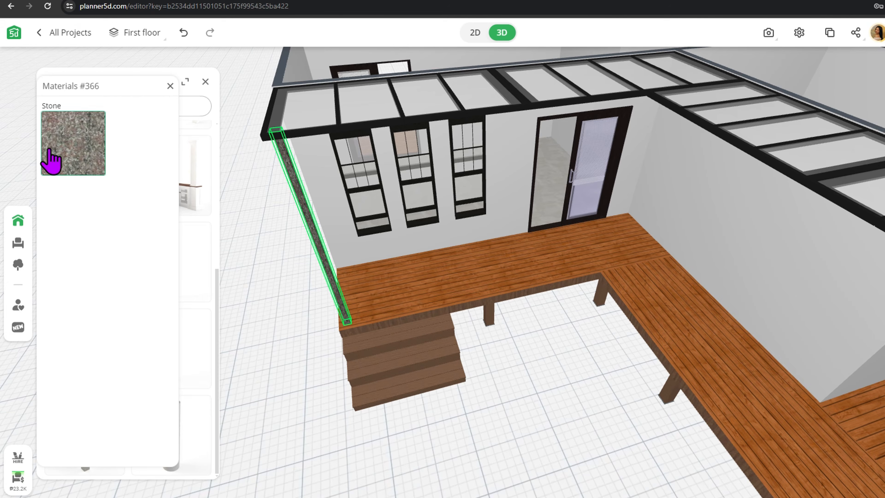
{"action": "left_click", "coordinate": [51, 154]}
{"action": "scroll", "coordinate": [177, 275], "scroll_direction": "down", "scroll_amount": 5}
{"action": "scroll", "coordinate": [78, 349], "scroll_direction": "down", "scroll_amount": 3}
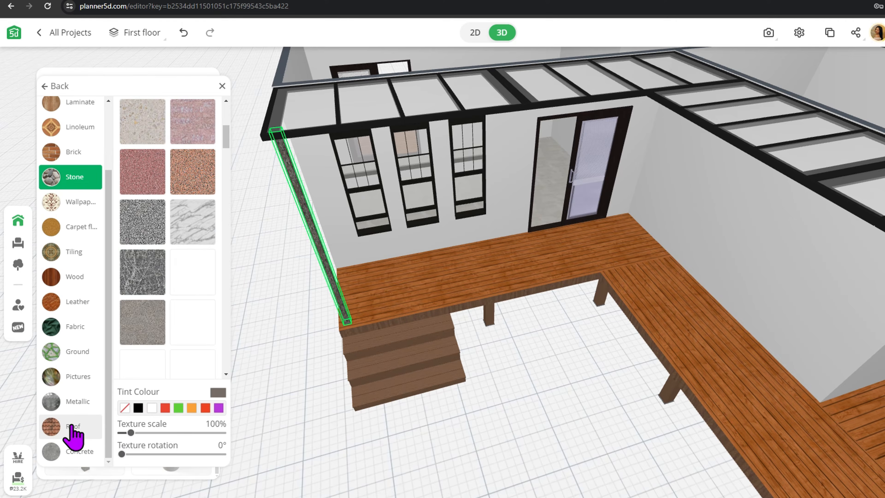
{"action": "left_click", "coordinate": [75, 401]}
{"action": "scroll", "coordinate": [168, 272], "scroll_direction": "down", "scroll_amount": 5}
{"action": "scroll", "coordinate": [179, 300], "scroll_direction": "down", "scroll_amount": 5}
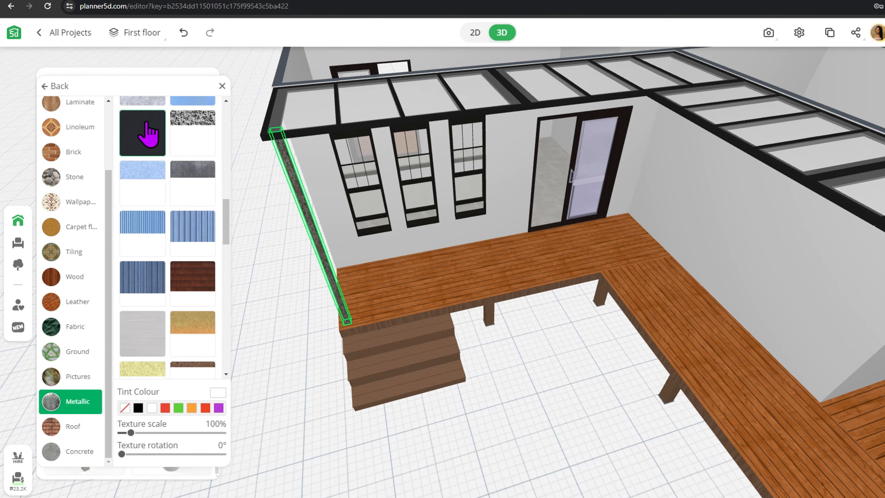
{"action": "left_click", "coordinate": [149, 133]}
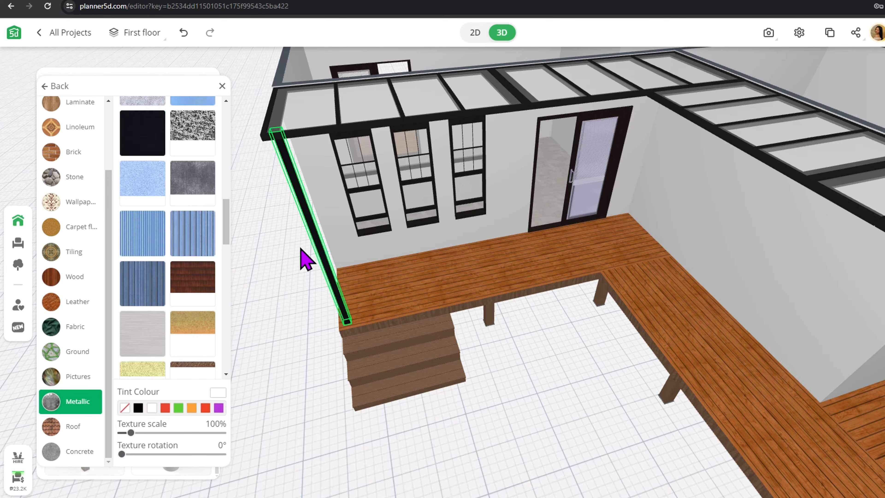
- Duplicate the black column and place the copy at the inner corner where the two decks meet
{"action": "left_click", "coordinate": [316, 249]}
{"action": "left_click", "coordinate": [310, 310]}
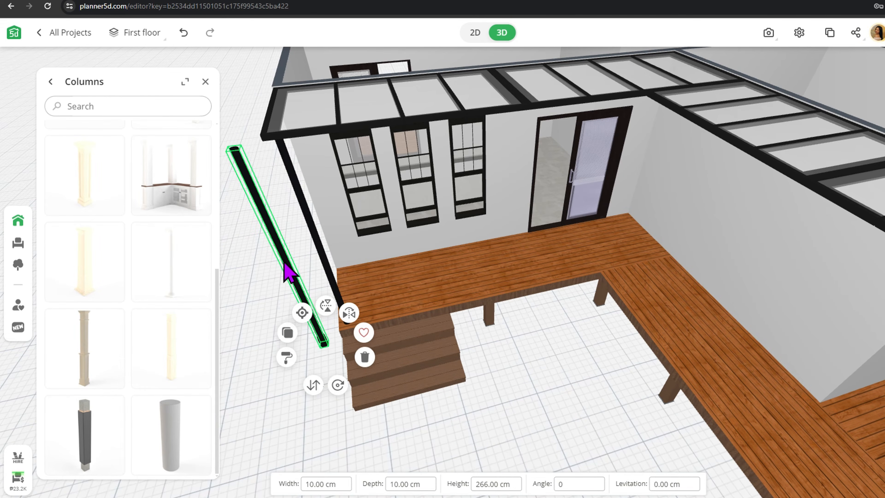
{"action": "left_click_drag", "start_coordinate": [291, 272], "coordinate": [485, 342]}
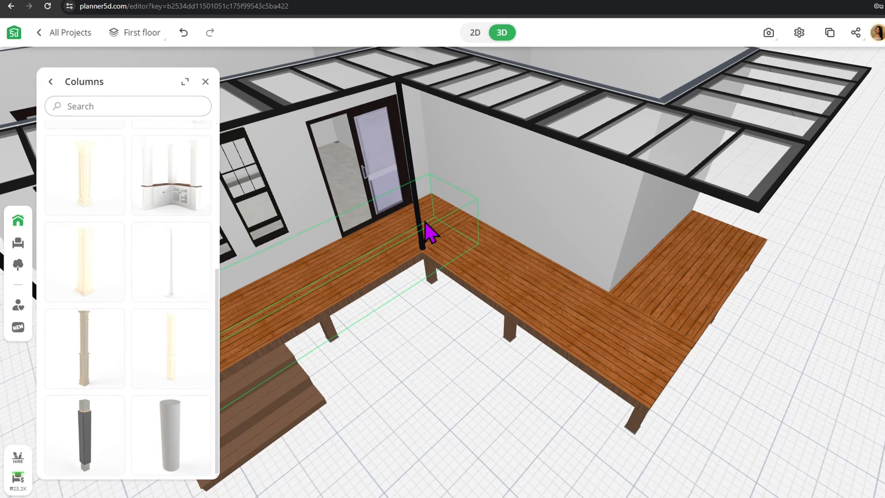
- Duplicate the inner-corner column and place the copy at the outer front corner of the bedroom wing's deck
{"action": "left_click", "coordinate": [424, 234]}
{"action": "left_click_drag", "start_coordinate": [414, 239], "coordinate": [468, 305]}
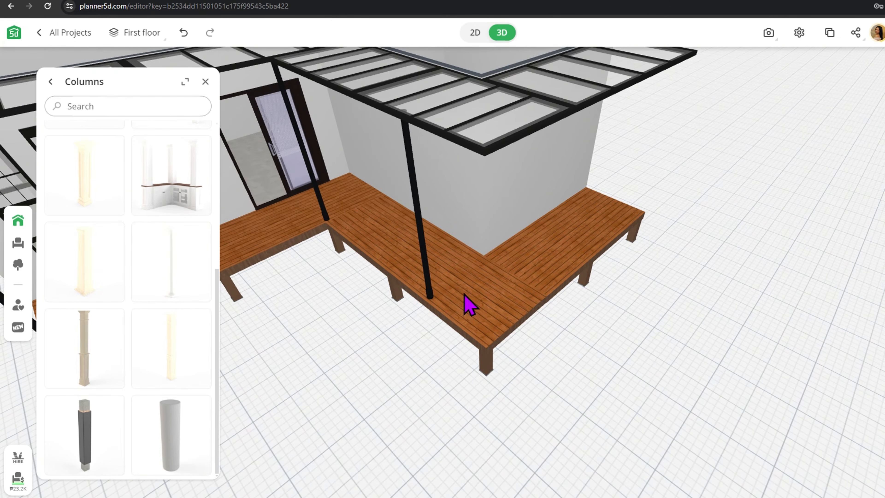
{"action": "left_click", "coordinate": [429, 253]}
{"action": "left_click_drag", "start_coordinate": [429, 253], "coordinate": [530, 322]}
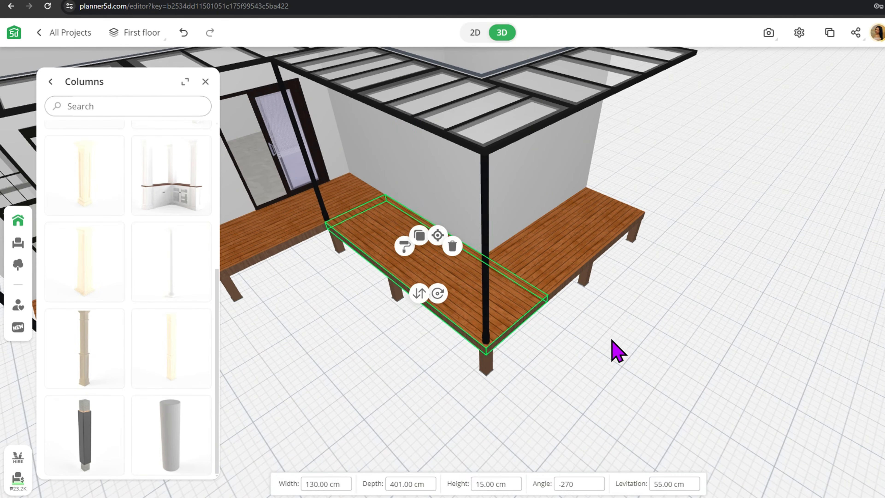
- Duplicate the outer-corner column and place the copy at the far end corner of the bedroom wing's side deck
{"action": "left_click_drag", "start_coordinate": [614, 349], "coordinate": [596, 364]}
{"action": "right_click_drag", "start_coordinate": [589, 353], "coordinate": [414, 337]}
{"action": "left_click", "coordinate": [359, 321]}
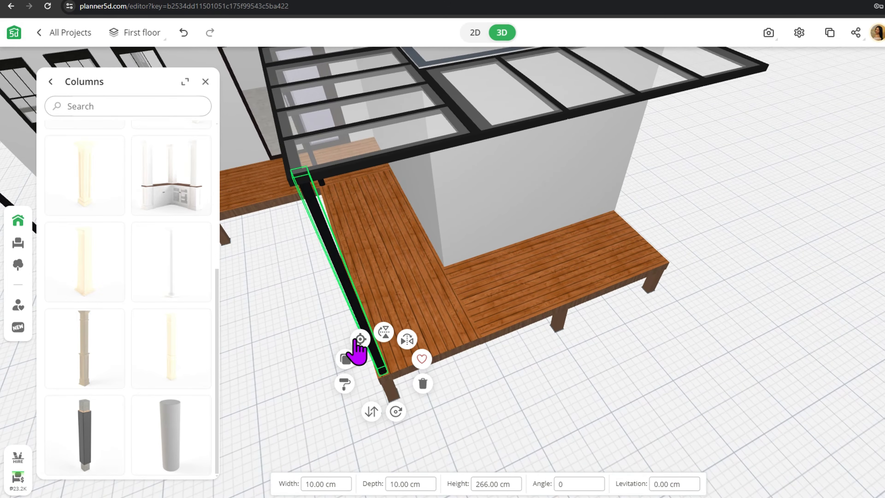
{"action": "left_click", "coordinate": [345, 361]}
{"action": "left_click", "coordinate": [328, 351]}
{"action": "left_click_drag", "start_coordinate": [327, 350], "coordinate": [784, 143]}
{"action": "left_click_drag", "start_coordinate": [813, 187], "coordinate": [809, 207]}
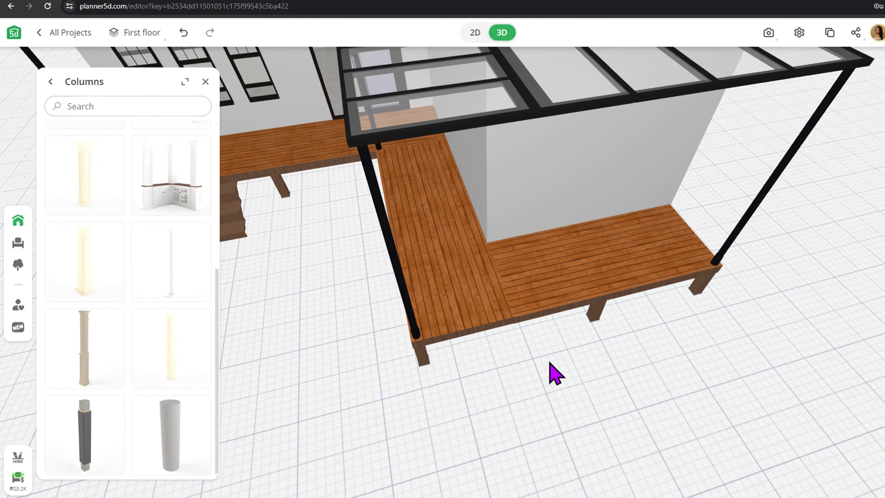
- Add a grey right-triangle gable wall from the Roofs catalogue beside the bedroom wing in the 2D plan
{"action": "right_click_drag", "start_coordinate": [482, 380], "coordinate": [561, 244]}
{"action": "scroll", "coordinate": [568, 254], "scroll_direction": "down", "scroll_amount": 10}
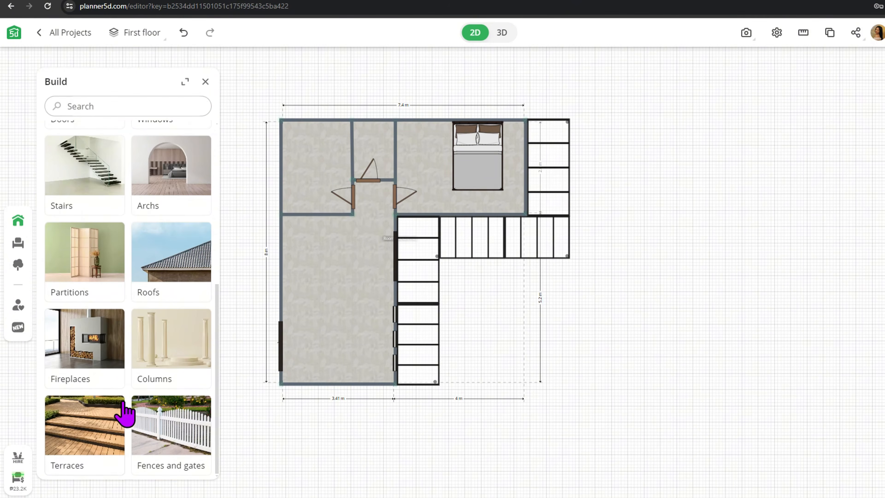
{"action": "scroll", "coordinate": [125, 411], "scroll_direction": "up", "scroll_amount": 5}
{"action": "scroll", "coordinate": [126, 413], "scroll_direction": "down", "scroll_amount": 5}
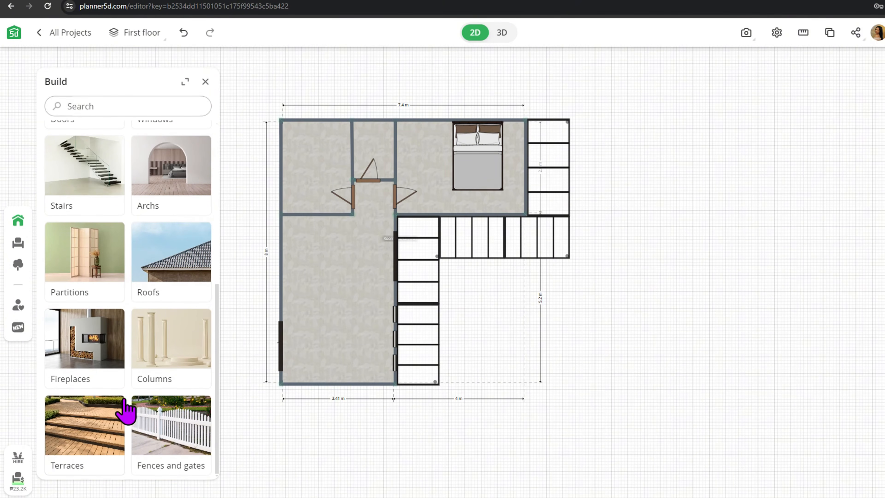
{"action": "left_click", "coordinate": [174, 251]}
{"action": "scroll", "coordinate": [173, 319], "scroll_direction": "down", "scroll_amount": 5}
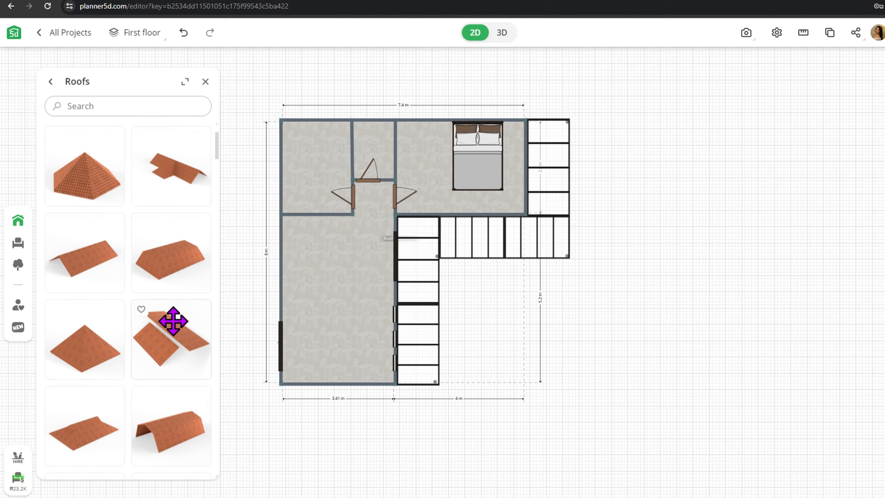
{"action": "scroll", "coordinate": [174, 320], "scroll_direction": "down", "scroll_amount": 5}
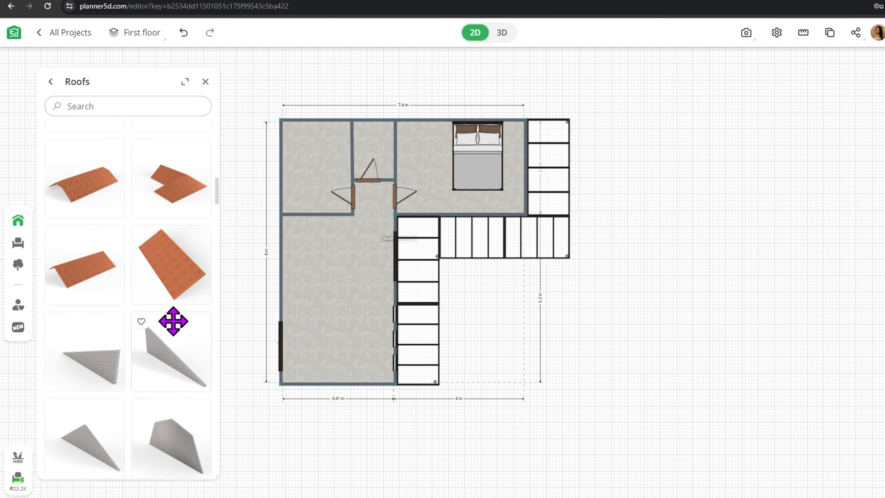
{"action": "left_click_drag", "start_coordinate": [174, 182], "coordinate": [610, 163]}
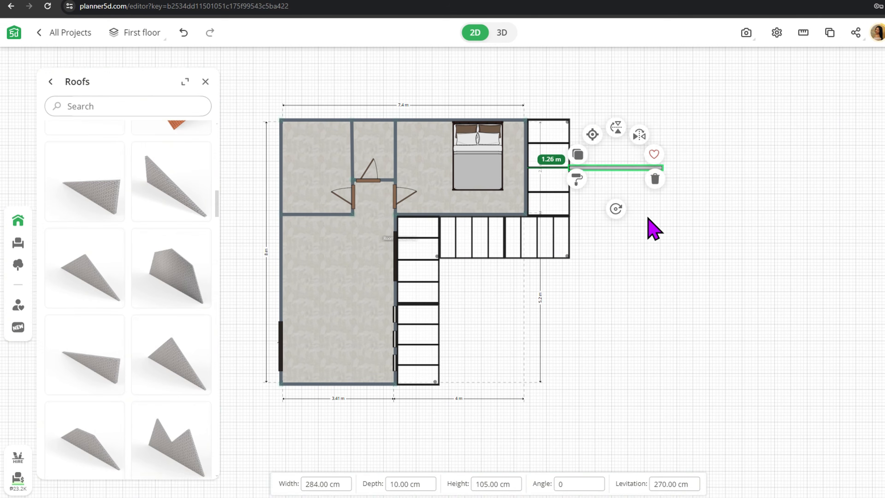
- Rotate the gable wall to 90°, align it on the bedroom's end wall and set its width to 300 cm
{"action": "scroll", "coordinate": [648, 220], "scroll_direction": "up", "scroll_amount": 3}
{"action": "left_click_drag", "start_coordinate": [613, 208], "coordinate": [529, 174]}
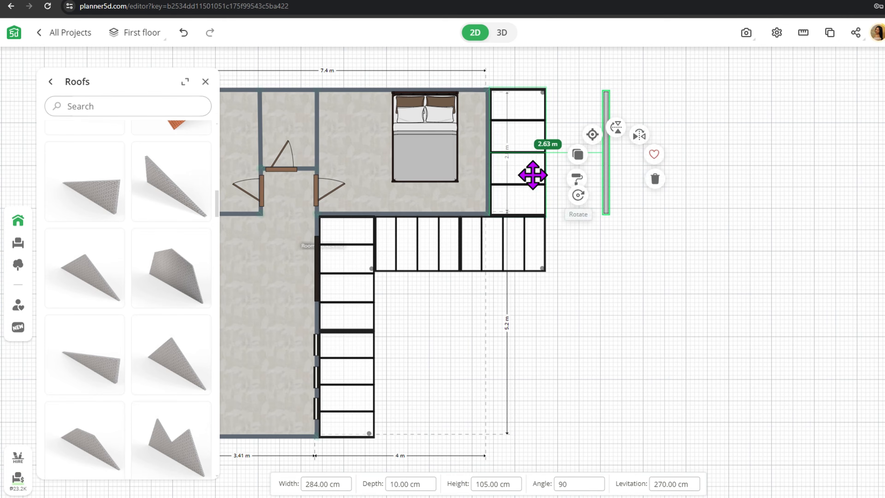
{"action": "left_click_drag", "start_coordinate": [604, 166], "coordinate": [488, 166]}
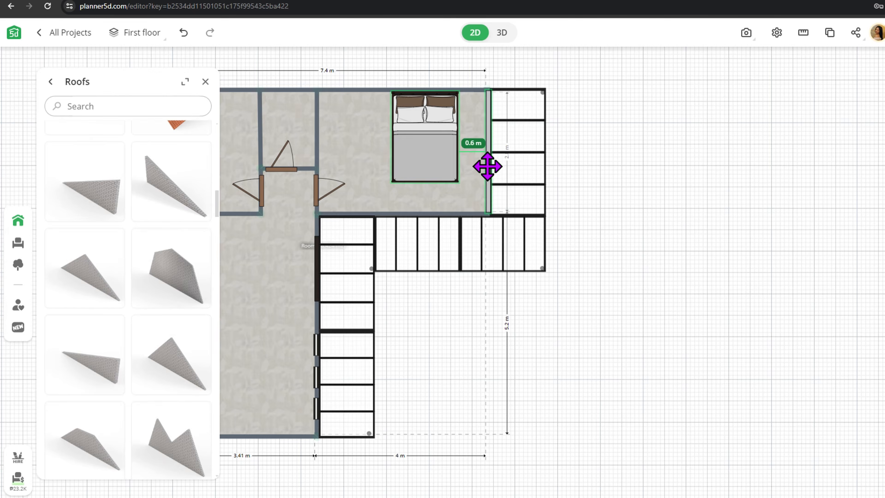
{"action": "left_click", "coordinate": [490, 172]}
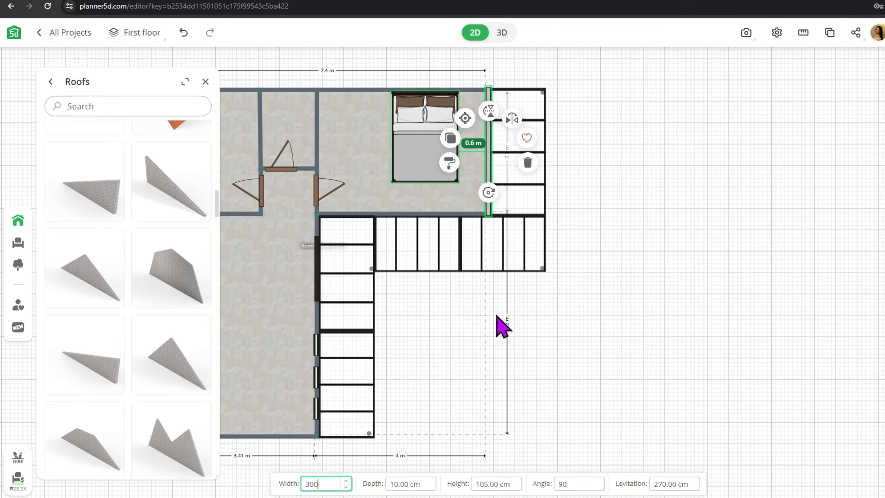
{"action": "left_click_drag", "start_coordinate": [620, 136], "coordinate": [615, 156]}
{"action": "left_click_drag", "start_coordinate": [634, 253], "coordinate": [709, 213]}
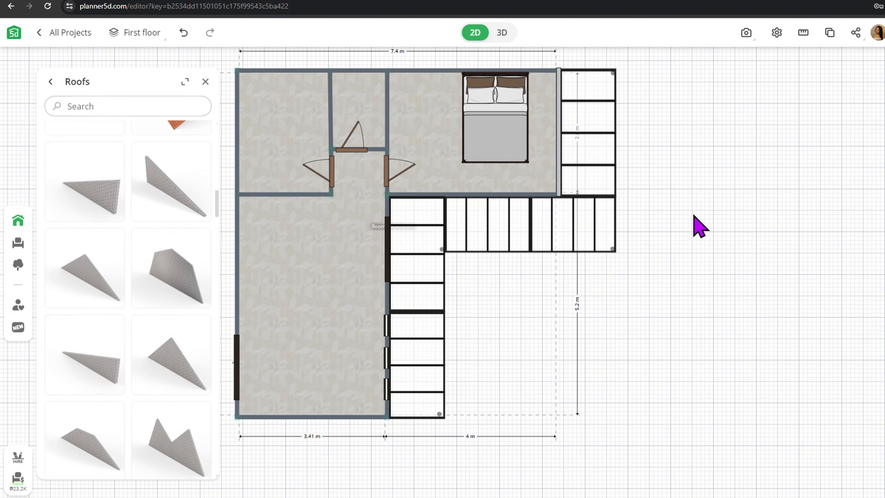
- Duplicate the gable wall, rotate the copy to 0°, place it on the living area's end wall and set its width to 361 cm
{"action": "left_click", "coordinate": [559, 137]}
{"action": "left_click", "coordinate": [520, 122]}
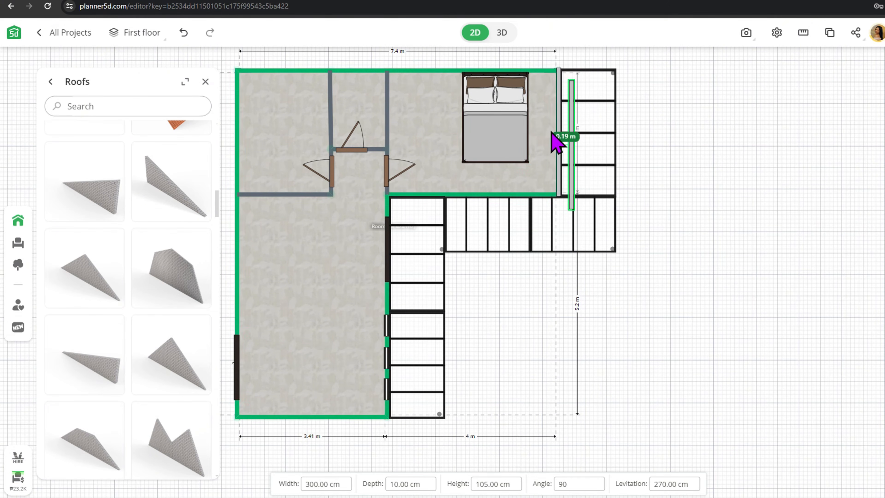
{"action": "left_click_drag", "start_coordinate": [574, 156], "coordinate": [415, 330]}
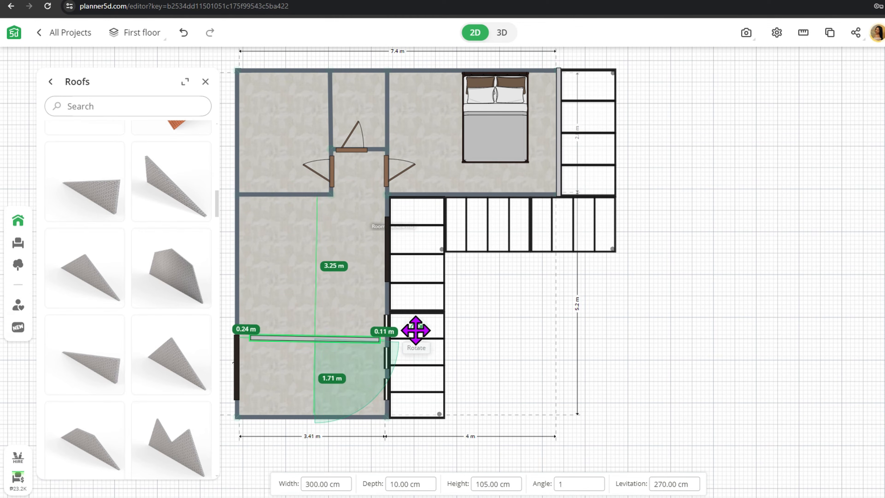
{"action": "left_click_drag", "start_coordinate": [324, 338], "coordinate": [322, 422]}
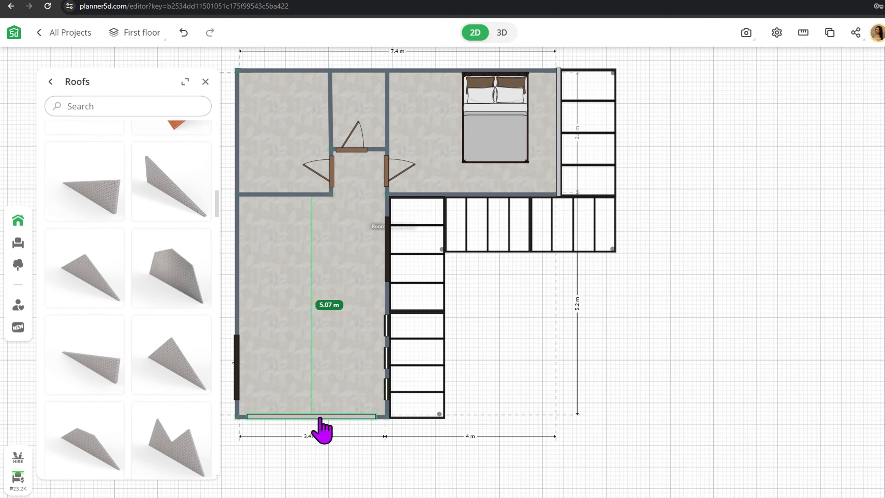
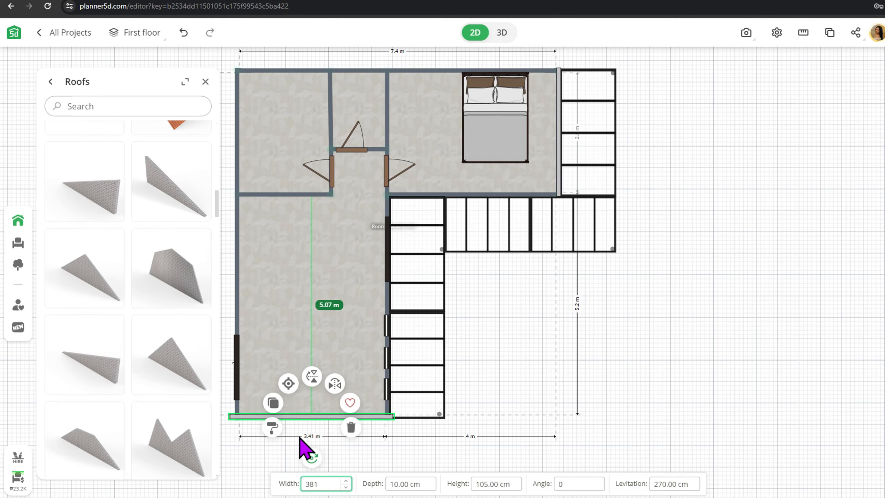
{"action": "mouse_move", "coordinate": [306, 418]}
{"action": "left_mouse_down"}
{"action": "mouse_move", "coordinate": [311, 431]}
{"action": "mouse_move", "coordinate": [307, 421]}
{"action": "left_mouse_up"}
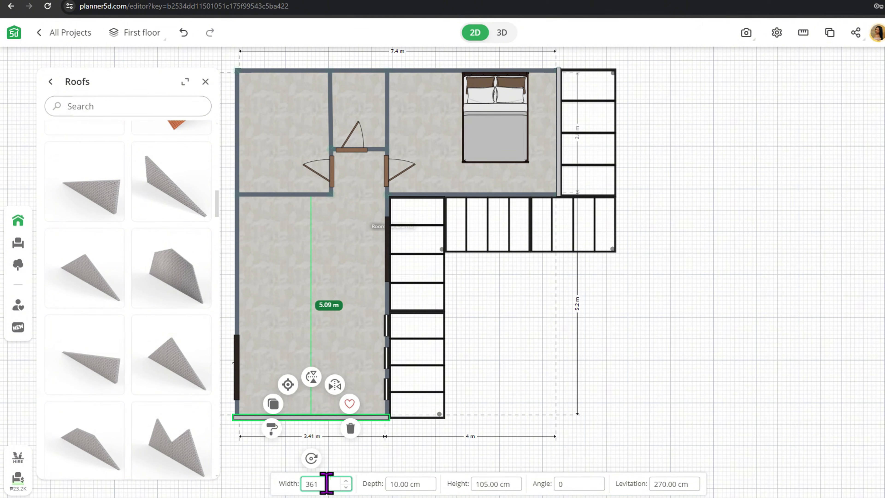
{"action": "mouse_move", "coordinate": [312, 419]}
{"action": "left_mouse_down"}
{"action": "mouse_move", "coordinate": [310, 431]}
{"action": "mouse_move", "coordinate": [312, 419]}
{"action": "left_mouse_up"}
- Mirror both gable walls in 3D so that their high ends face the deck side of the house
{"action": "left_click", "coordinate": [498, 38]}
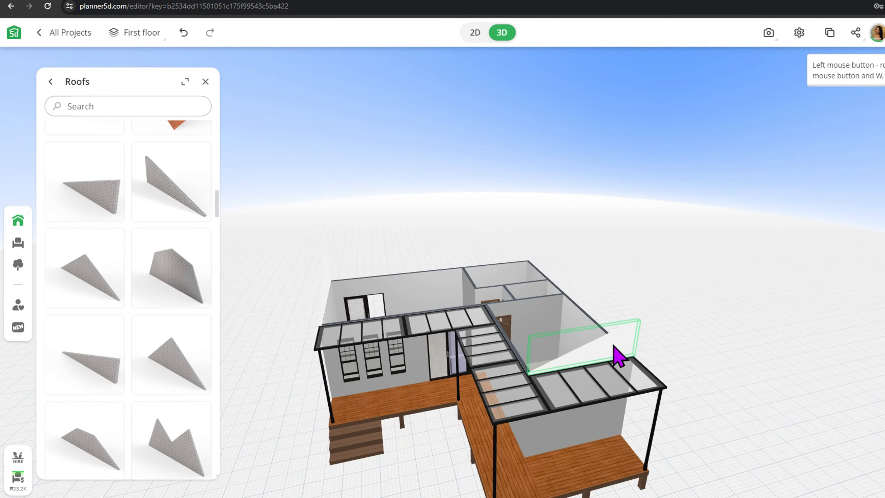
{"action": "left_click", "coordinate": [616, 355]}
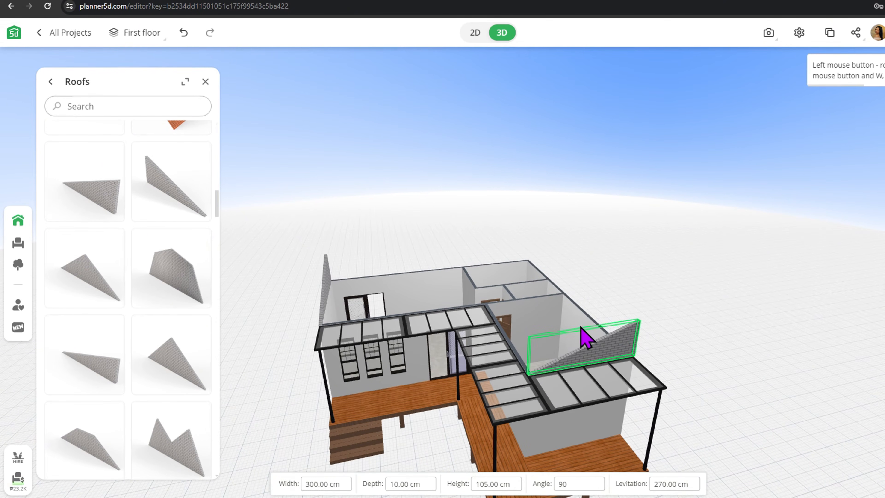
{"action": "left_click", "coordinate": [622, 353]}
{"action": "left_click_drag", "start_coordinate": [669, 354], "coordinate": [490, 340]}
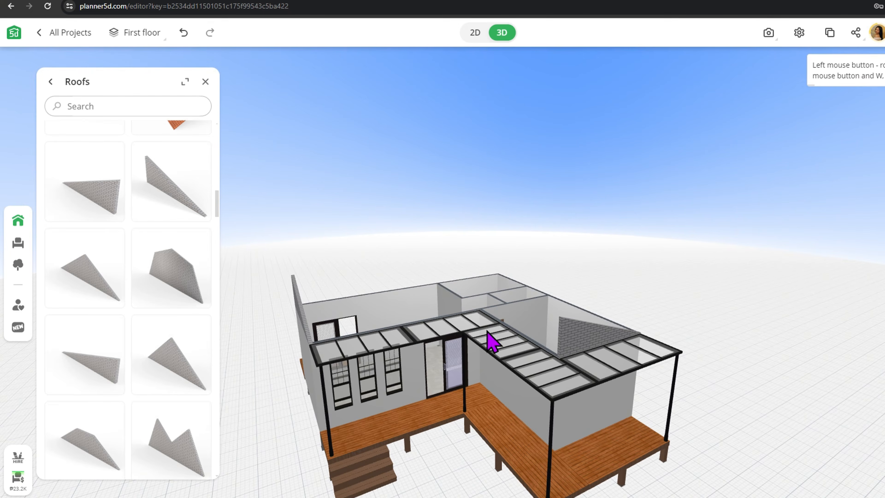
{"action": "left_click", "coordinate": [305, 306]}
{"action": "left_click_drag", "start_coordinate": [401, 313], "coordinate": [472, 318]}
{"action": "left_click", "coordinate": [295, 316]}
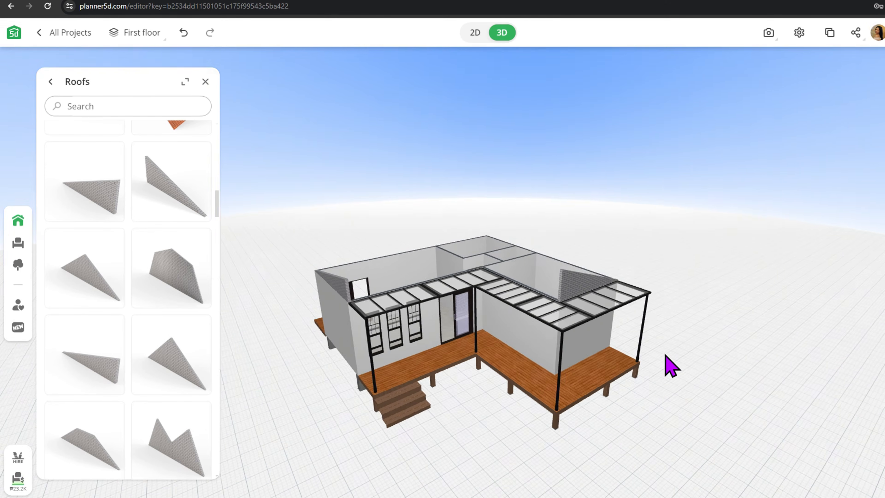
- Duplicate the deck platform along the bedroom wing's inner wall and set the copy's width to 10 cm and height to 105 cm
{"action": "scroll", "coordinate": [659, 392], "scroll_direction": "up", "scroll_amount": 3}
{"action": "left_click", "coordinate": [531, 412]}
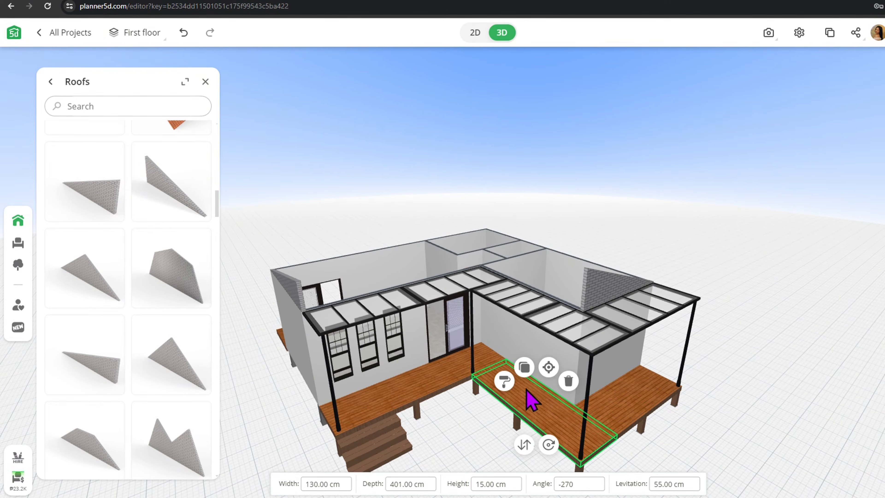
{"action": "left_click_drag", "start_coordinate": [531, 401], "coordinate": [524, 381]}
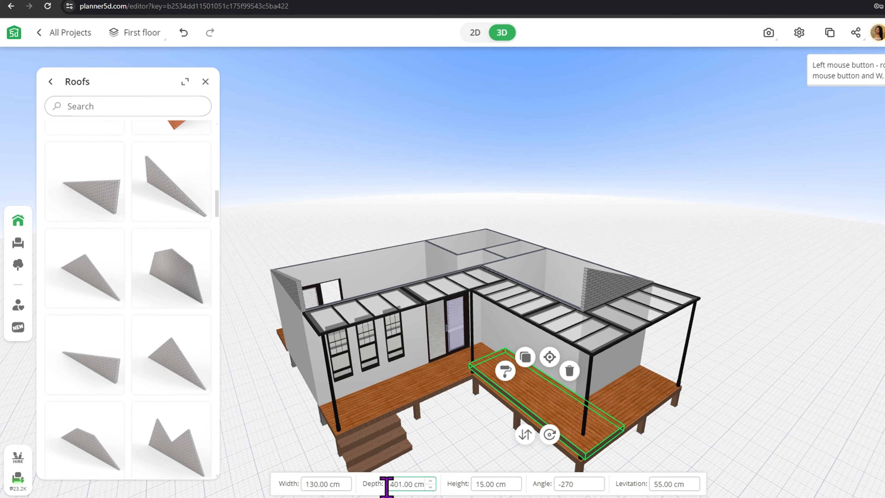
{"action": "type", "text": "10"}
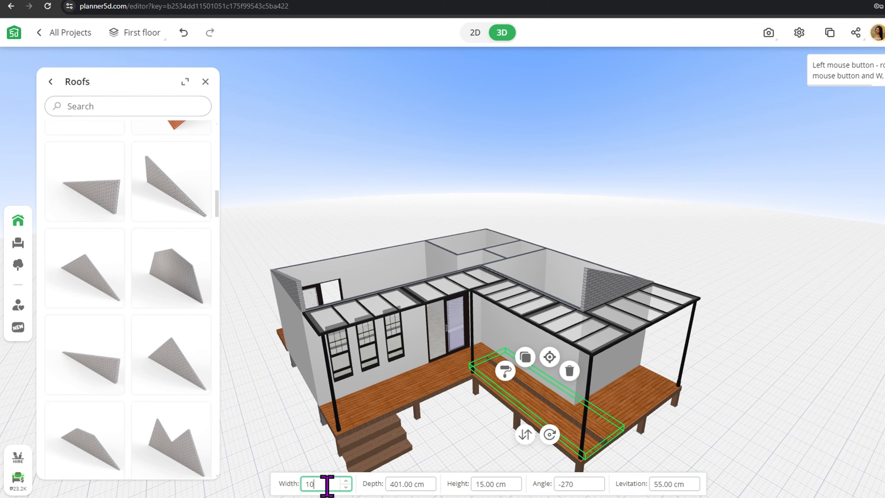
{"action": "left_click", "coordinate": [501, 485]}
{"action": "type", "text": "105"}
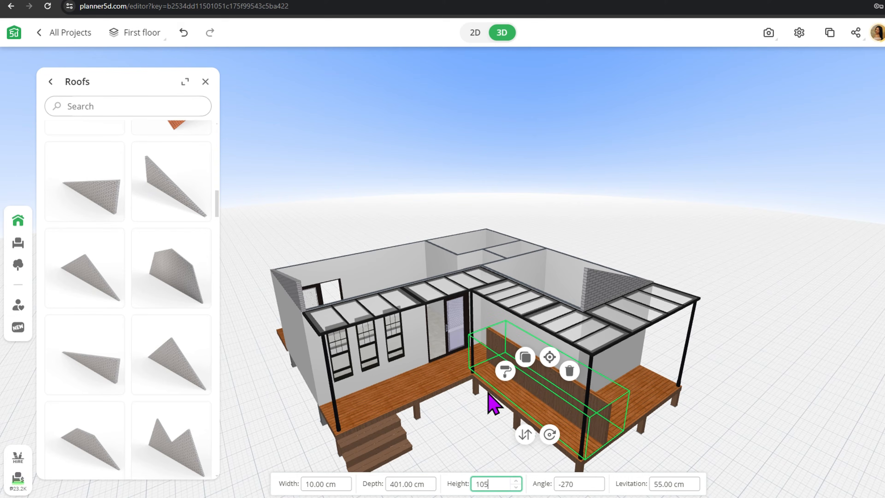
- Apply a grey Brick texture to all faces of the thin upright box on the bedroom wing's deck
{"action": "left_click", "coordinate": [505, 372]}
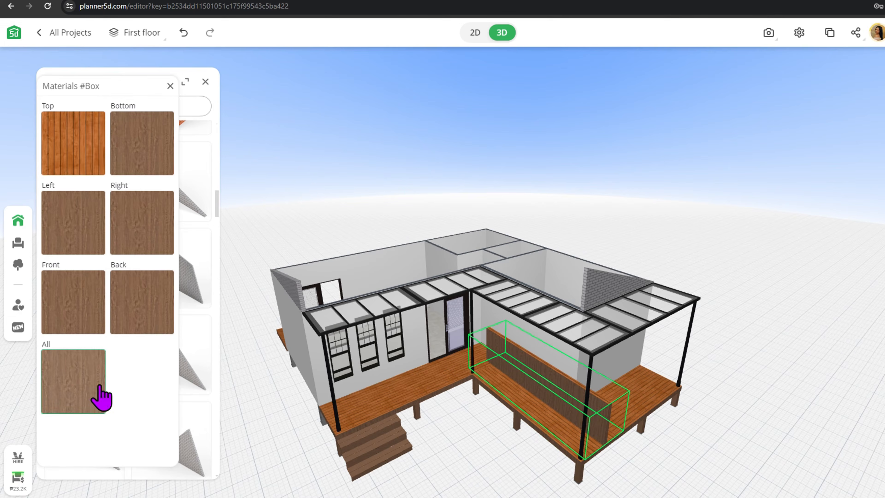
{"action": "left_click", "coordinate": [92, 392]}
{"action": "left_click", "coordinate": [82, 238]}
{"action": "scroll", "coordinate": [148, 247], "scroll_direction": "down", "scroll_amount": 5}
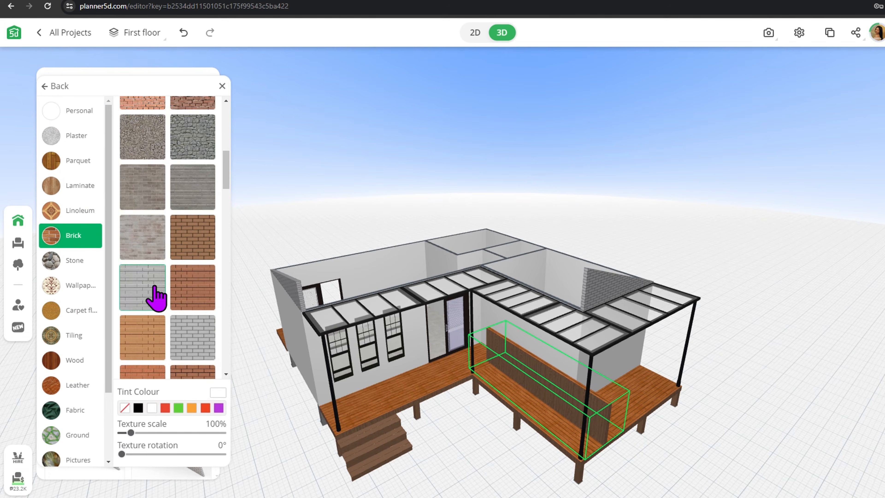
{"action": "left_click", "coordinate": [179, 162]}
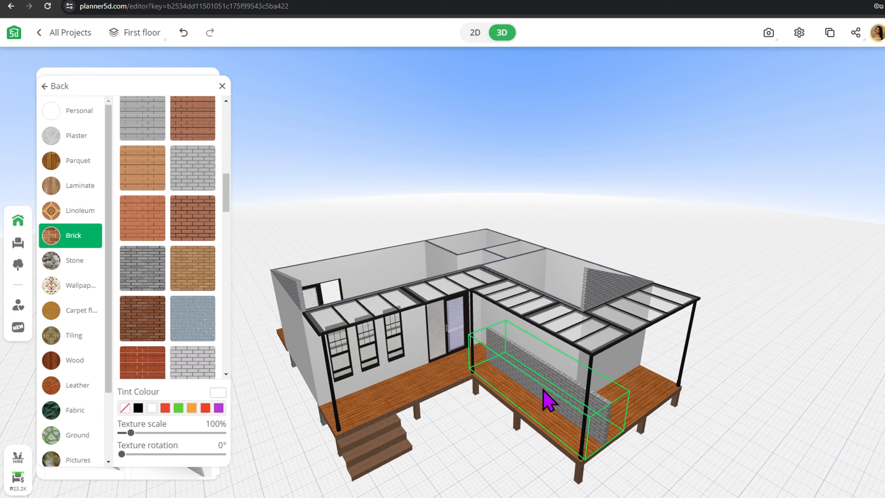
- Set the grey brick box's levitation to 270 cm and place it on top of the bedroom wing's deck-side wall
{"action": "left_click", "coordinate": [579, 412]}
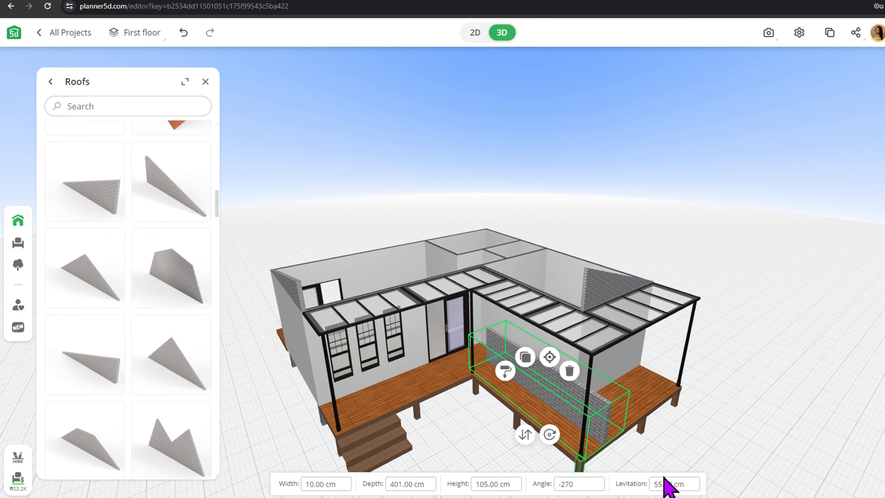
{"action": "type", "text": "270"}
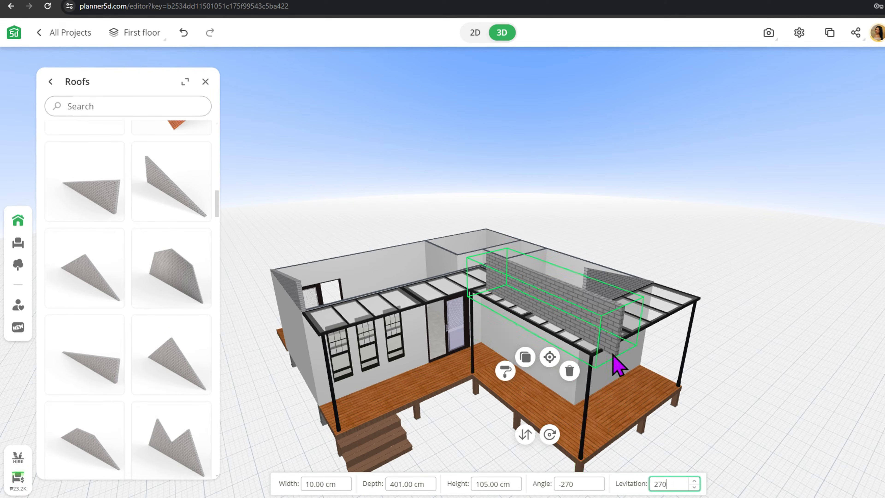
{"action": "left_click_drag", "start_coordinate": [574, 298], "coordinate": [566, 218]}
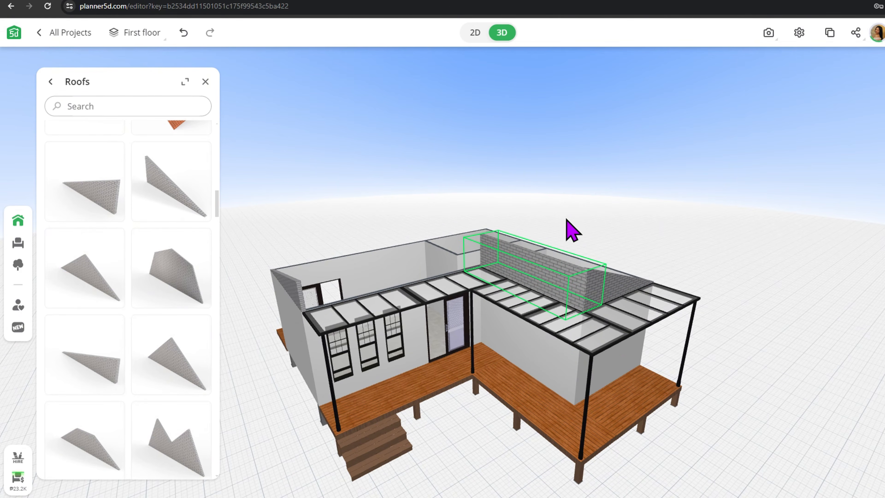
{"action": "left_click_drag", "start_coordinate": [567, 220], "coordinate": [748, 324]}
- Duplicate the brick box, rotate the copy to 0° and move it above the living area's deck-side wall
{"action": "left_click", "coordinate": [537, 268]}
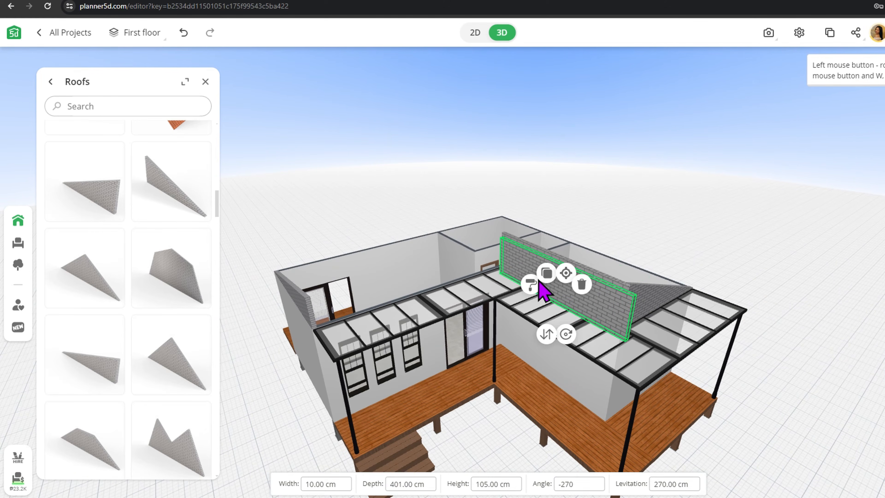
{"action": "type", "text": "0"}
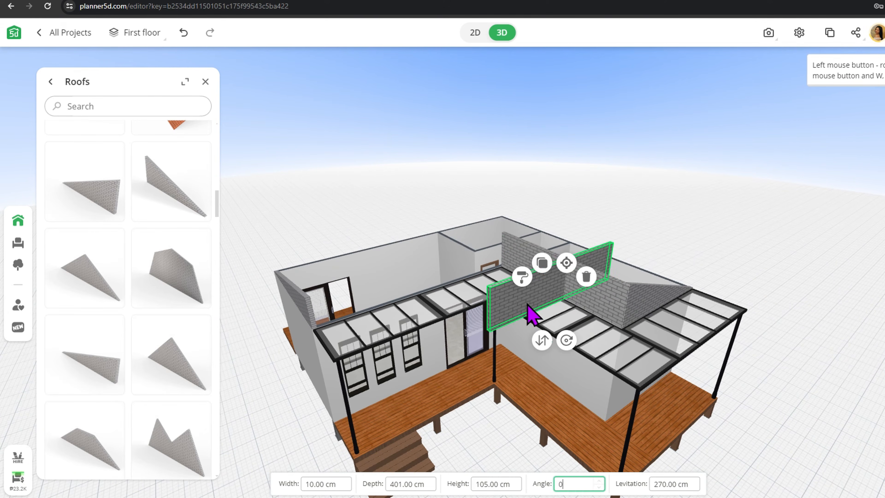
{"action": "left_click_drag", "start_coordinate": [529, 312], "coordinate": [382, 279]}
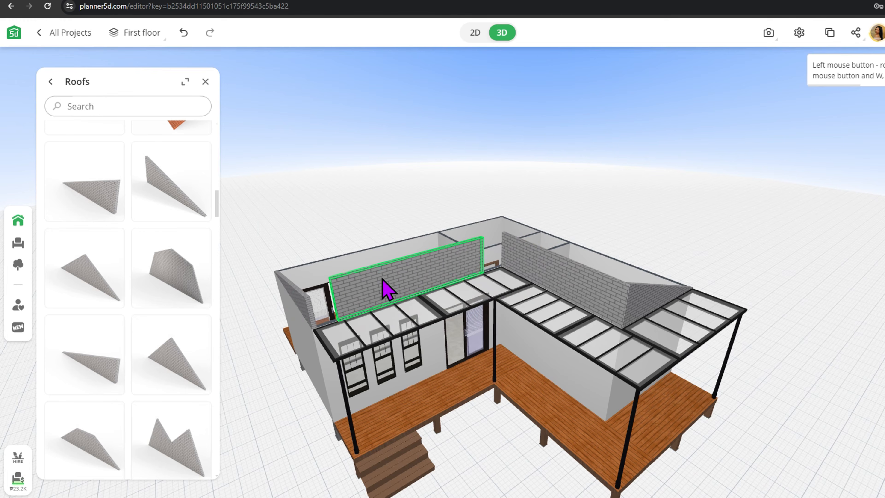
- Align the copied brick box with the living area's deck-side wall in the 2D plan and set its depth to 530 cm
{"action": "left_click", "coordinate": [475, 33]}
{"action": "scroll", "coordinate": [535, 363], "scroll_direction": "up", "scroll_amount": 2}
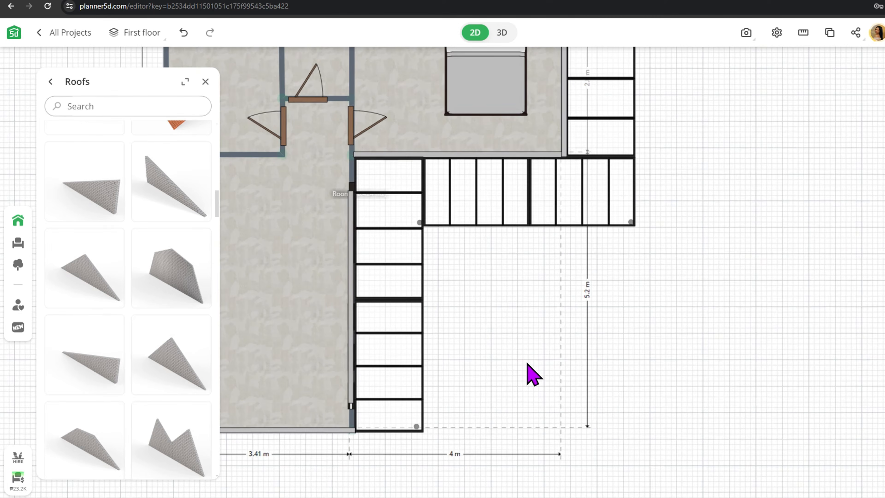
{"action": "left_click_drag", "start_coordinate": [538, 347], "coordinate": [594, 358]}
{"action": "left_click", "coordinate": [408, 290]}
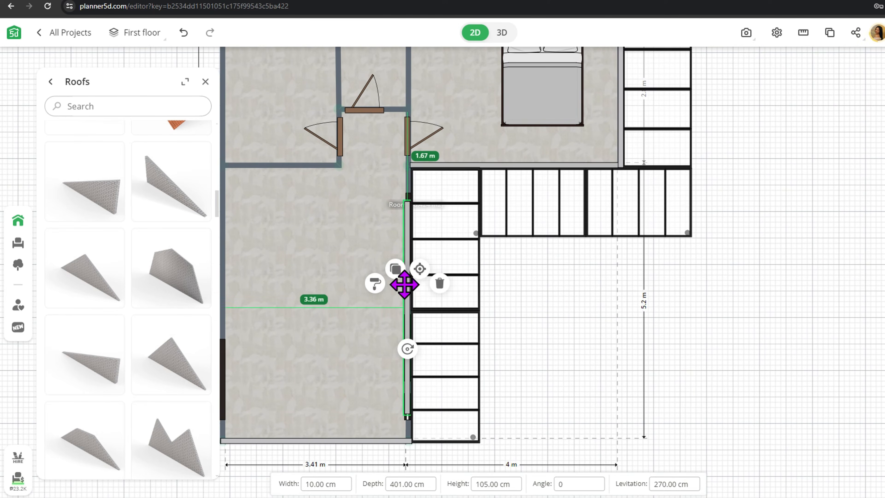
{"action": "left_click_drag", "start_coordinate": [405, 283], "coordinate": [406, 297]}
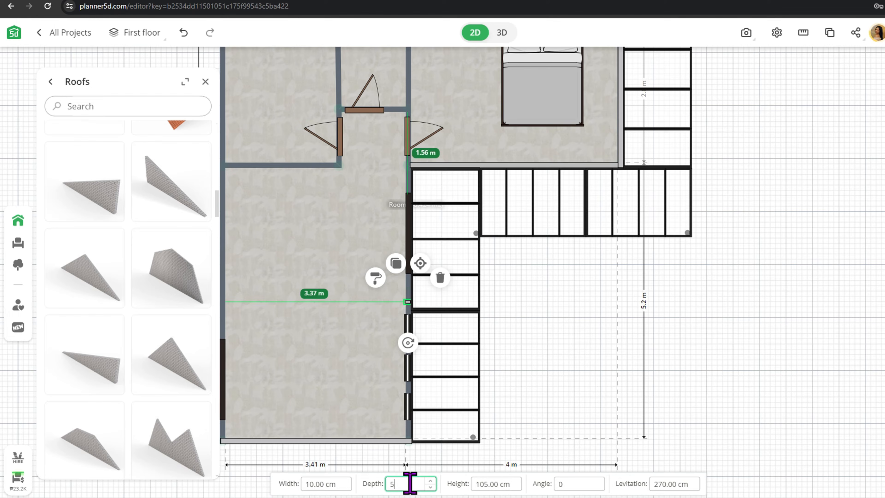
{"action": "left_click_drag", "start_coordinate": [407, 300], "coordinate": [409, 303]}
{"action": "left_click_drag", "start_coordinate": [575, 314], "coordinate": [566, 316]}
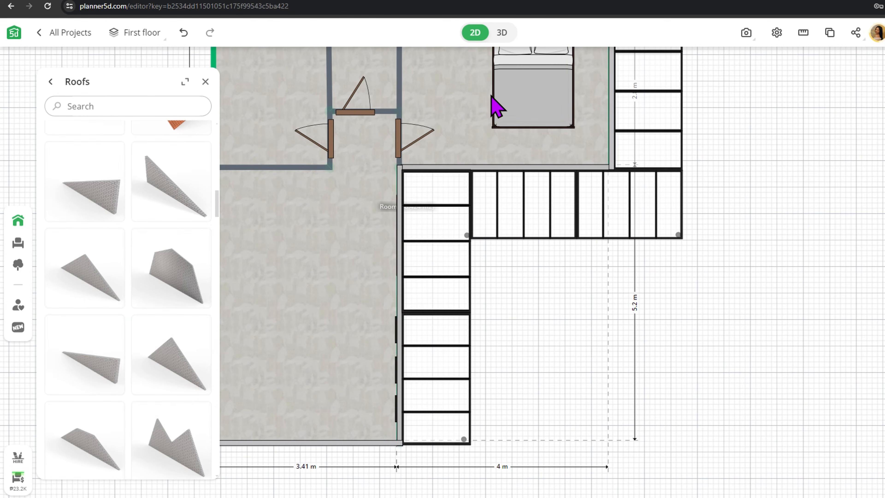
- Duplicate the 300 cm gable wall at the bedroom end and place the copy on the house's opposite outer wall
{"action": "scroll", "coordinate": [557, 384], "scroll_direction": "down", "scroll_amount": 4}
{"action": "scroll", "coordinate": [606, 418], "scroll_direction": "up", "scroll_amount": 2}
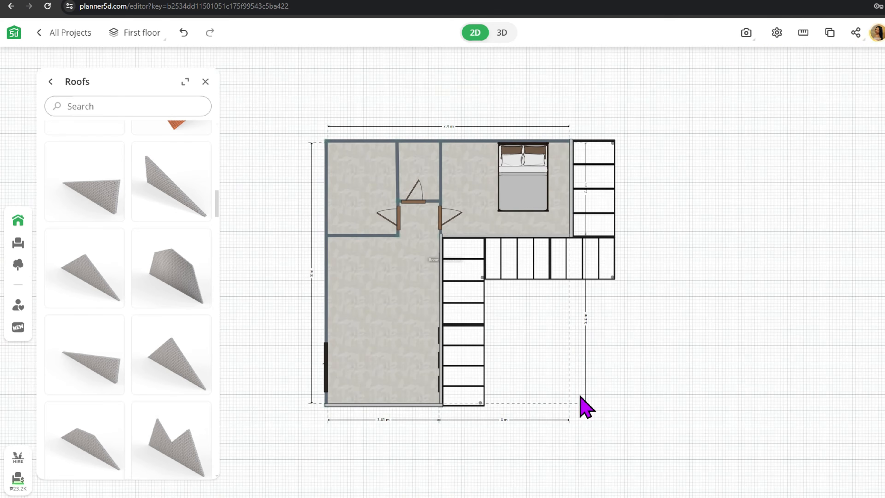
{"action": "left_click", "coordinate": [571, 193]}
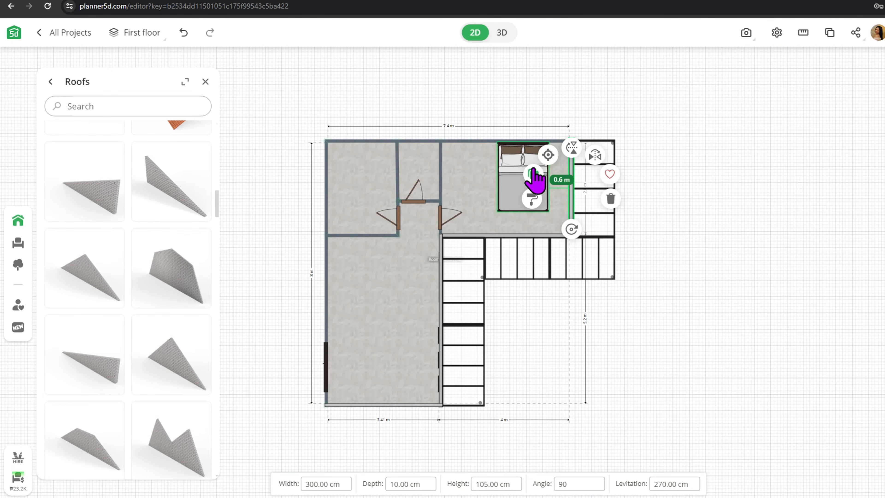
{"action": "left_click", "coordinate": [532, 173]}
{"action": "left_click_drag", "start_coordinate": [580, 197], "coordinate": [324, 191]}
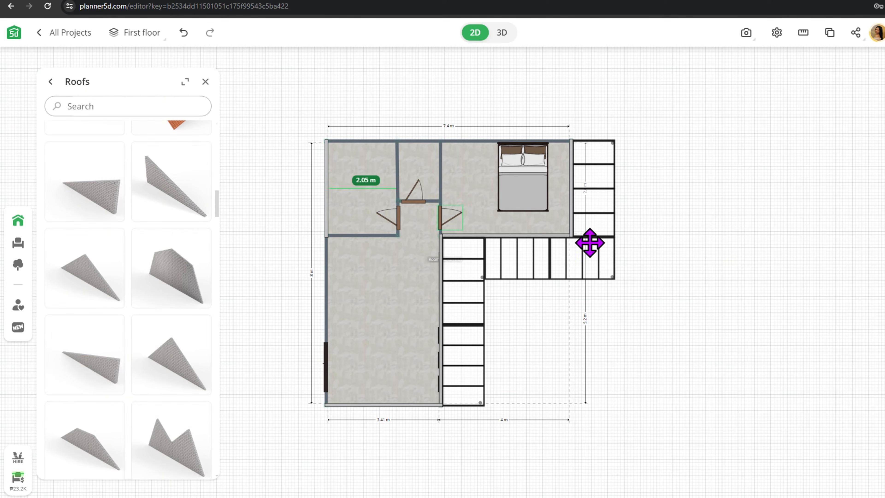
- Reduce the height of the brick box above the living area to 77 cm in 3D to match the adjoining gable
{"action": "left_click", "coordinate": [501, 32]}
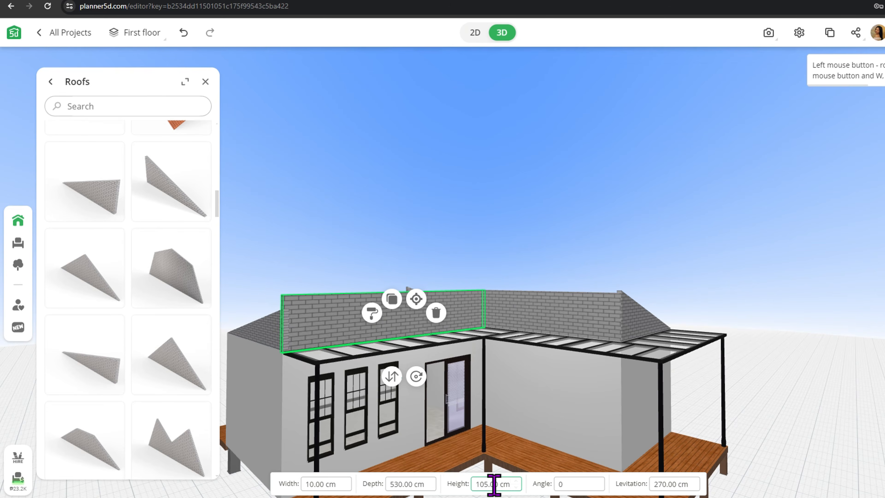
{"action": "type", "text": "75"}
{"action": "left_click_drag", "start_coordinate": [766, 333], "coordinate": [759, 339]}
{"action": "right_click_drag", "start_coordinate": [435, 414], "coordinate": [537, 450]}
{"action": "left_click", "coordinate": [413, 349]}
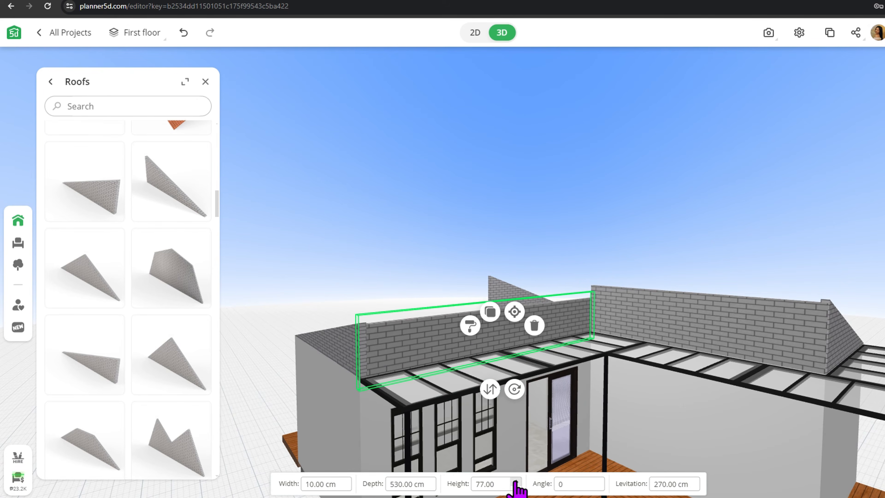
{"action": "left_click_drag", "start_coordinate": [635, 451], "coordinate": [578, 431]}
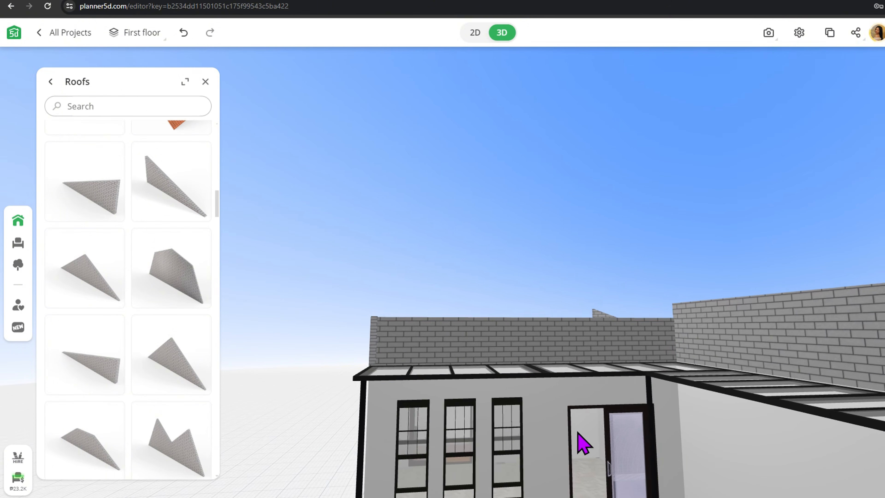
{"action": "left_click", "coordinate": [557, 351]}
{"action": "left_click_drag", "start_coordinate": [399, 428], "coordinate": [484, 447]}
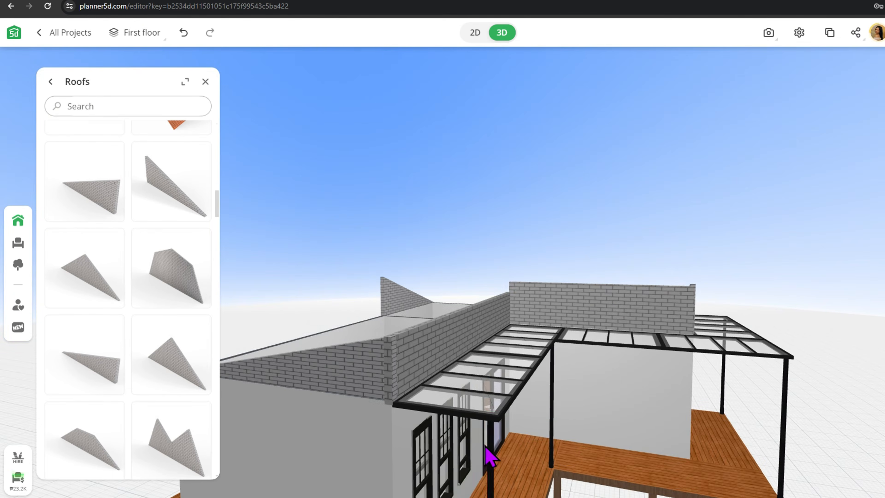
- Add the flat single-slope orange tile roof panel from the Roofs catalogue to the scene
{"action": "scroll", "coordinate": [494, 361], "scroll_direction": "down", "scroll_amount": 3}
{"action": "scroll", "coordinate": [676, 408], "scroll_direction": "down", "scroll_amount": 1}
{"action": "left_click_drag", "start_coordinate": [682, 420], "coordinate": [684, 459]}
{"action": "scroll", "coordinate": [163, 308], "scroll_direction": "up", "scroll_amount": 7}
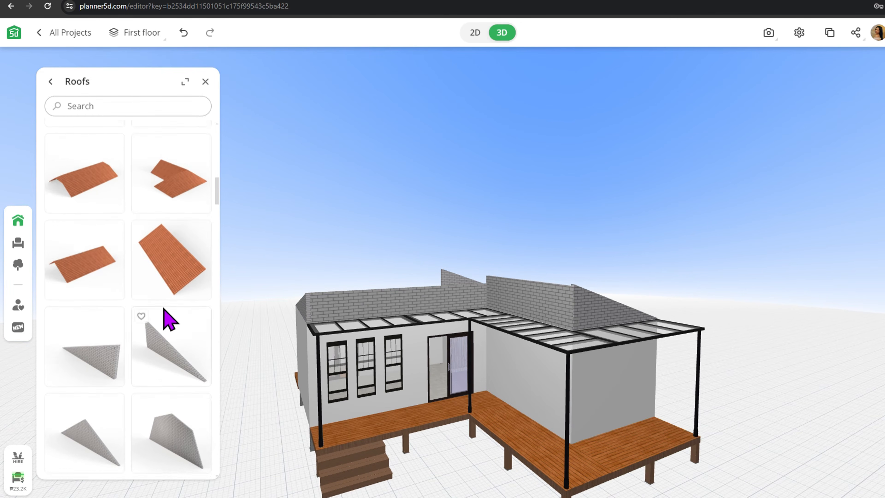
{"action": "left_click_drag", "start_coordinate": [173, 435], "coordinate": [500, 374]}
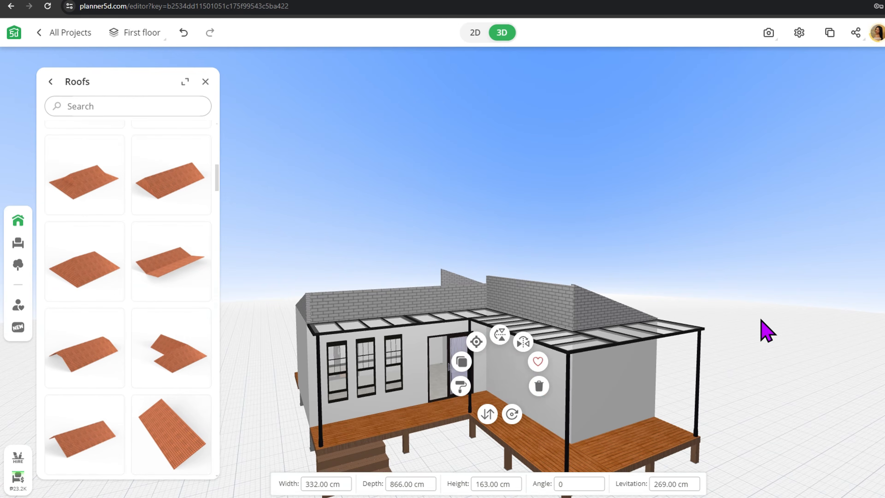
- Rotate the tile roof panel to 270° and move it onto the brick walls of the bedroom wing
{"action": "left_click_drag", "start_coordinate": [762, 320], "coordinate": [729, 364]}
{"action": "left_click", "coordinate": [525, 279]}
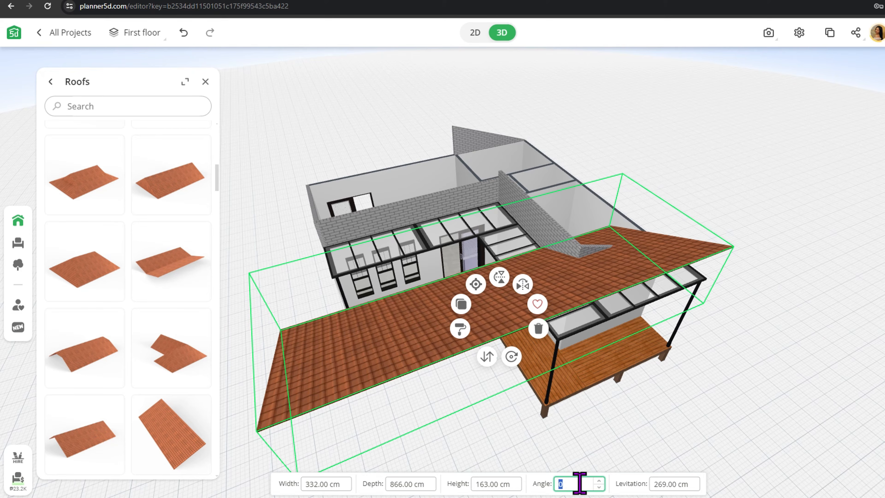
{"action": "type", "text": "270"}
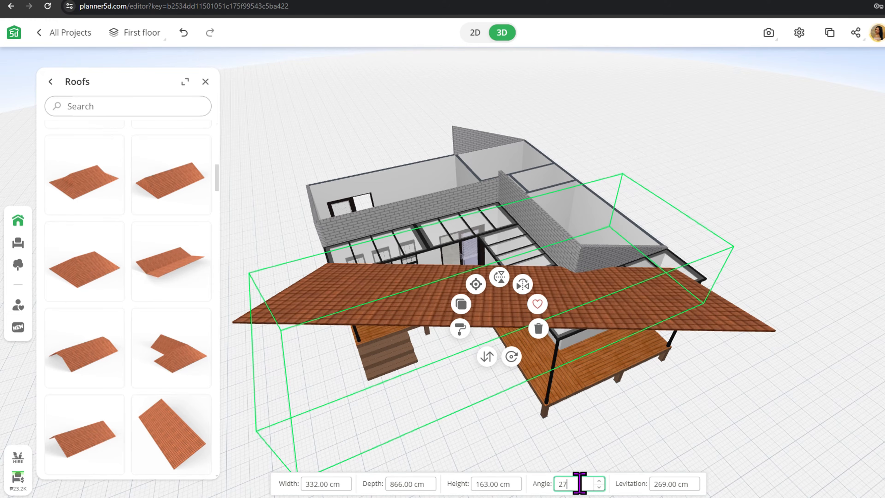
{"action": "left_click", "coordinate": [521, 288]}
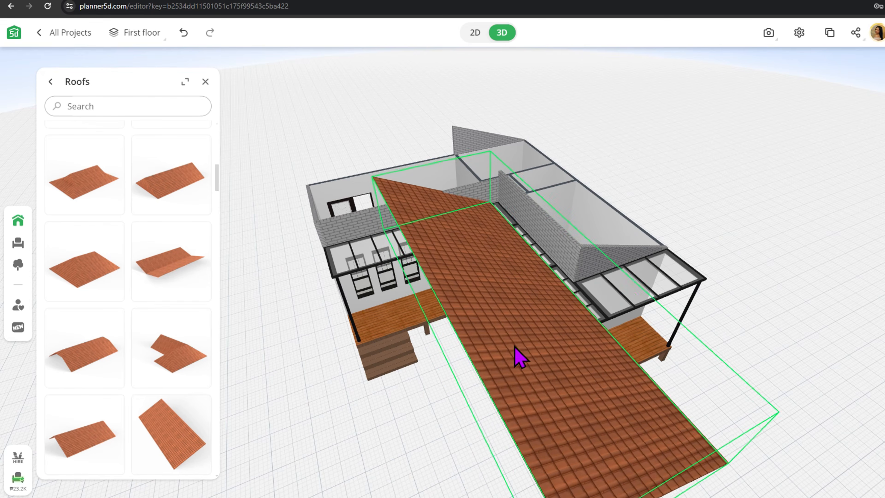
{"action": "left_click_drag", "start_coordinate": [511, 346], "coordinate": [521, 241]}
{"action": "left_click", "coordinate": [521, 244]}
- Set the tile roof panel's height to 105 cm to follow the slope of the brick gable
{"action": "left_click_drag", "start_coordinate": [720, 330], "coordinate": [579, 306]}
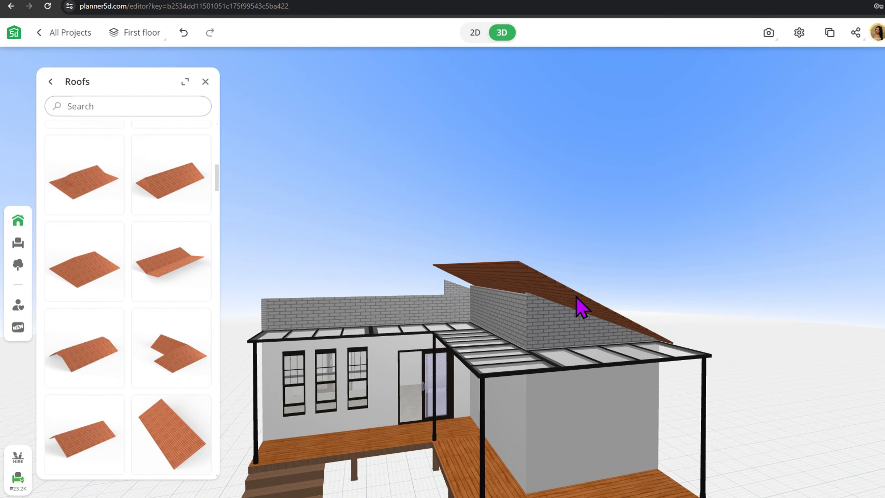
{"action": "left_click", "coordinate": [573, 349]}
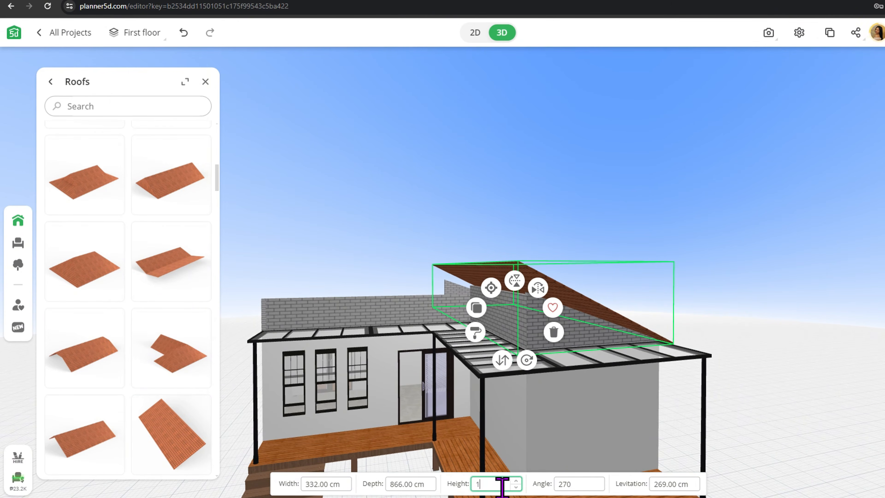
{"action": "type", "text": "05"}
{"action": "scroll", "coordinate": [654, 362], "scroll_direction": "up", "scroll_amount": 2}
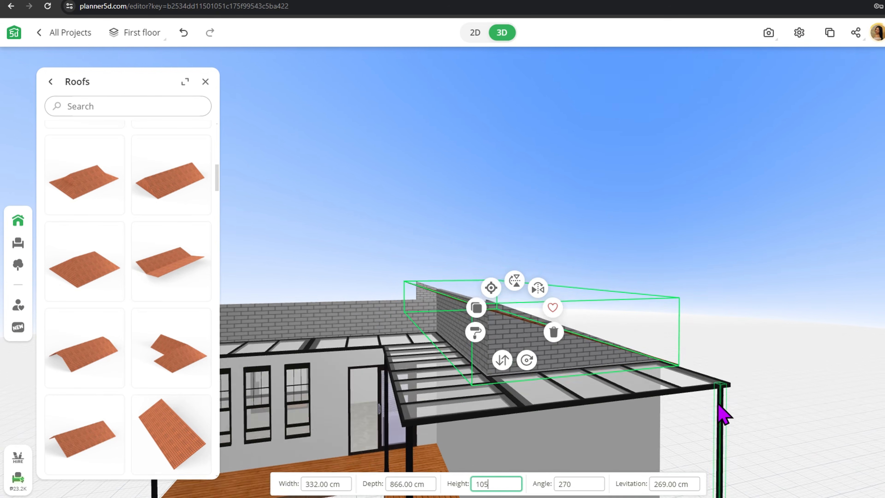
{"action": "scroll", "coordinate": [718, 404], "scroll_direction": "up", "scroll_amount": 1}
{"action": "left_click", "coordinate": [592, 352]}
{"action": "left_click_drag", "start_coordinate": [637, 312], "coordinate": [652, 318]}
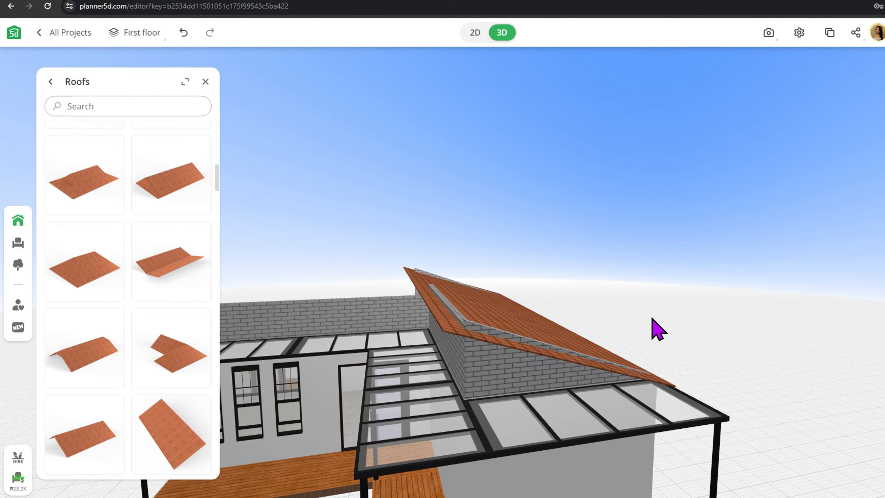
- Set the tile roof panel's levitation to 270 cm and increase its height to 117 cm to cover the gable
{"action": "scroll", "coordinate": [656, 360], "scroll_direction": "up", "scroll_amount": 2}
{"action": "left_click", "coordinate": [635, 411]}
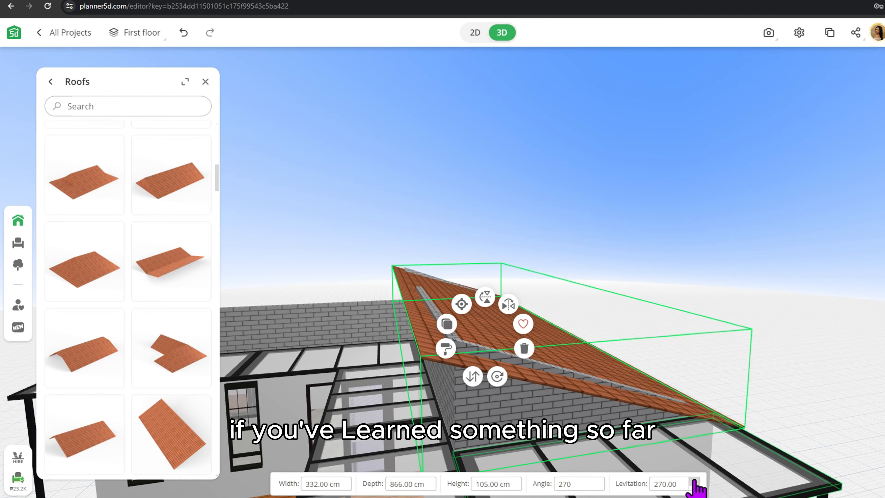
{"action": "left_click", "coordinate": [516, 481]}
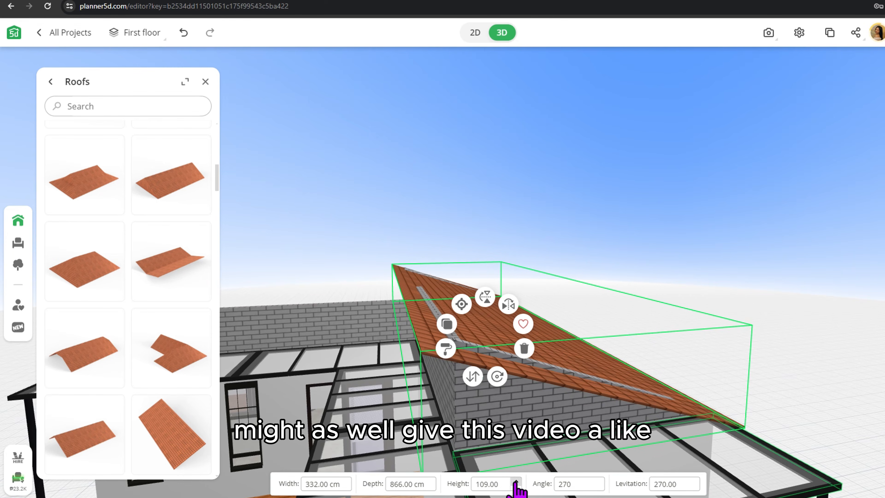
{"action": "left_click", "coordinate": [516, 481]}
{"action": "left_click", "coordinate": [516, 481]}
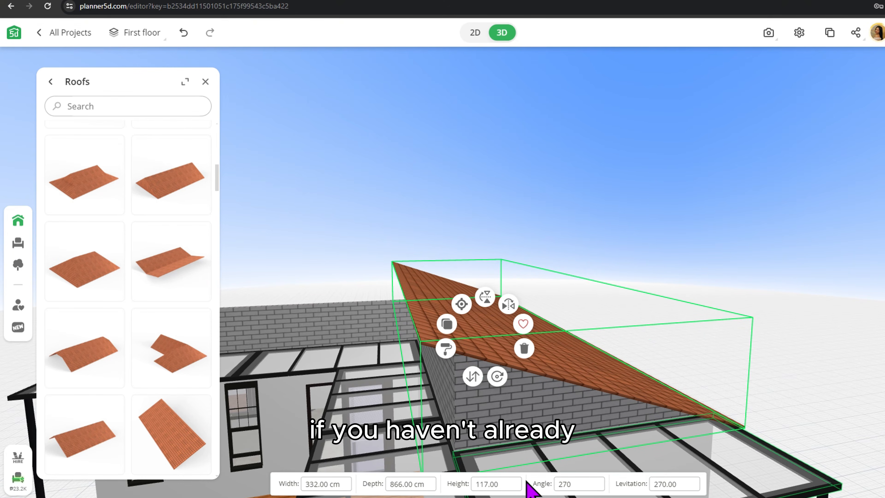
{"action": "left_click_drag", "start_coordinate": [742, 353], "coordinate": [797, 344]}
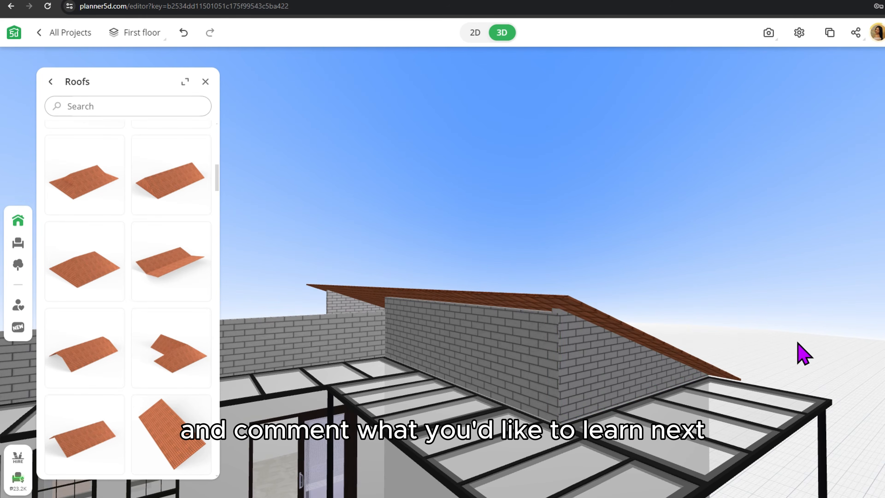
- Raise the bedroom wing's long brick box to a height of 109 cm and the tile roof panel to 118 cm
{"action": "left_click", "coordinate": [530, 372]}
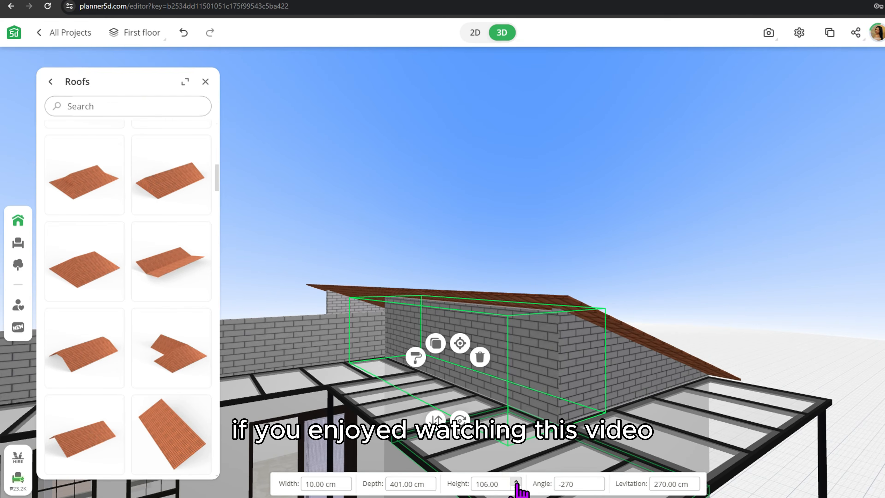
{"action": "left_click_drag", "start_coordinate": [728, 281], "coordinate": [698, 264]}
{"action": "left_click", "coordinate": [644, 363]}
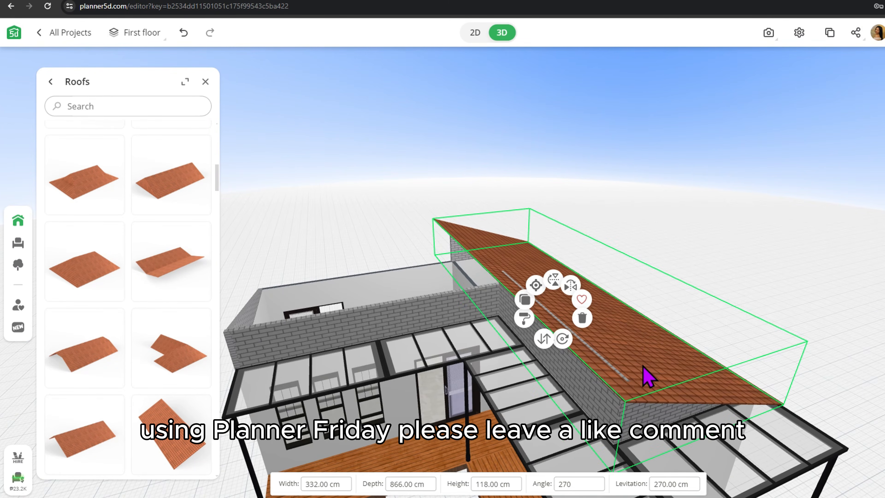
{"action": "left_click", "coordinate": [596, 408]}
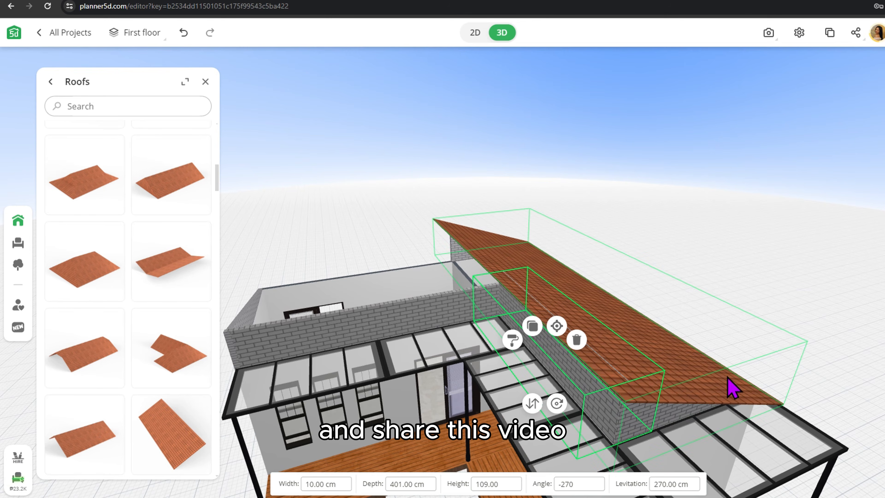
{"action": "left_click", "coordinate": [657, 403]}
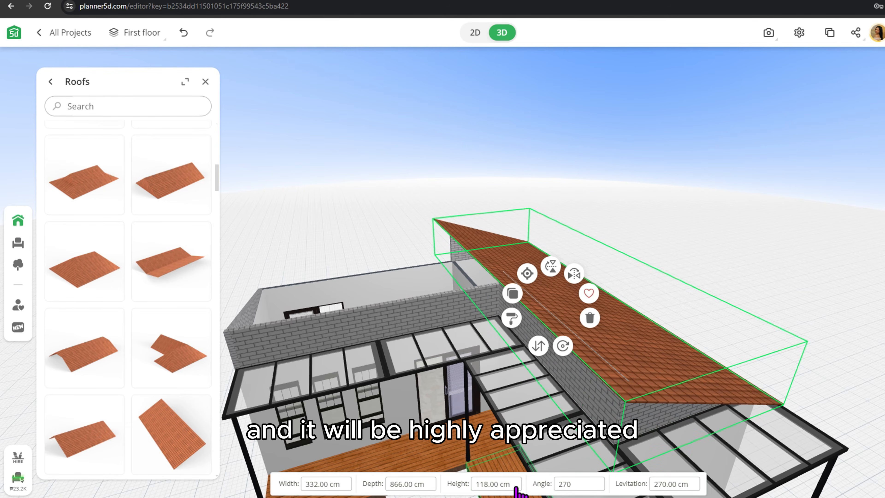
{"action": "left_click_drag", "start_coordinate": [848, 388], "coordinate": [818, 340]}
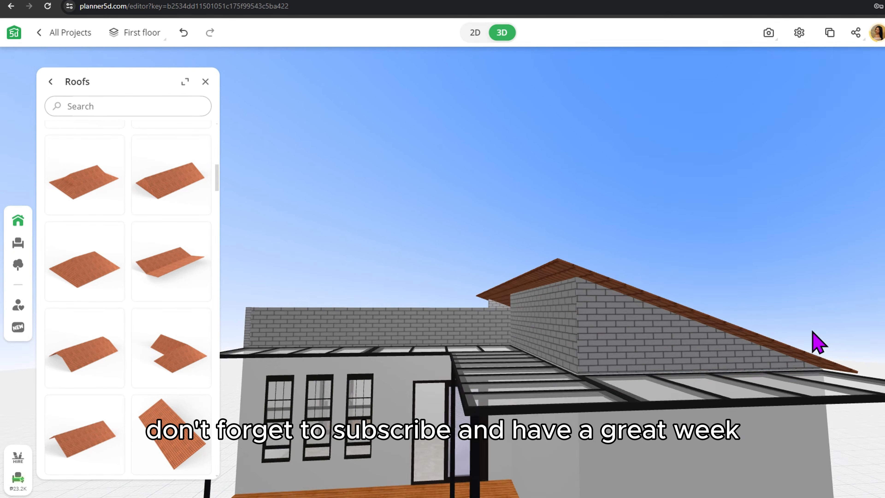
- Replace the rooftile material of the bedroom wing's sloped roof panel with a plain white finish
{"action": "left_click", "coordinate": [538, 357]}
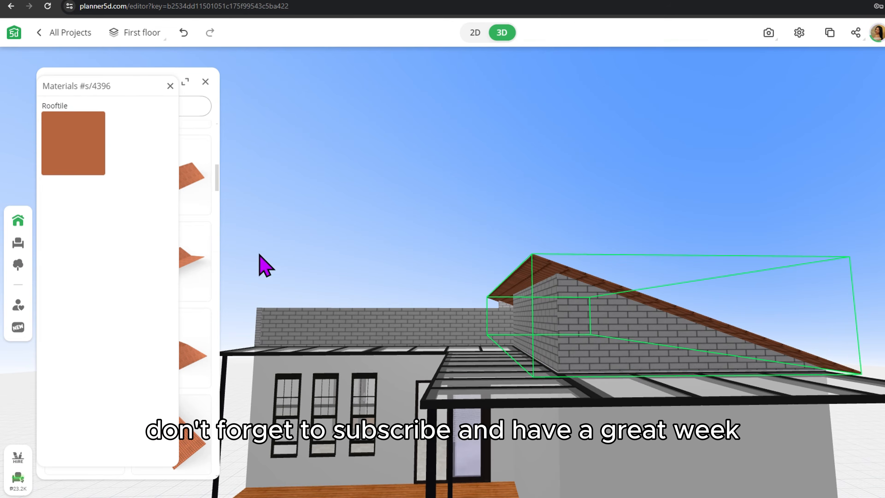
{"action": "left_click", "coordinate": [73, 142]}
{"action": "left_click", "coordinate": [70, 285]}
{"action": "left_click", "coordinate": [147, 134]}
{"action": "left_click_drag", "start_coordinate": [483, 191], "coordinate": [446, 194]}
{"action": "left_click", "coordinate": [498, 266]}
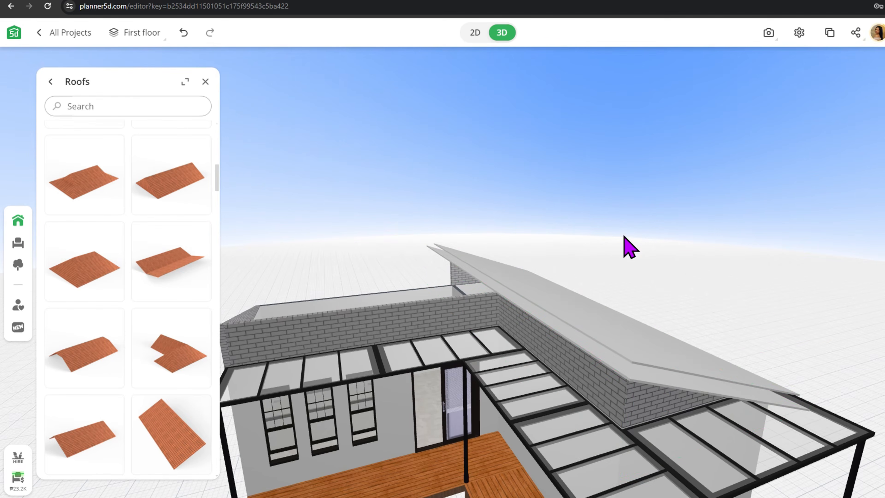
- Set the levitation of the 332 cm wide white roof panel over the bedroom wing to 273 cm
{"action": "left_click", "coordinate": [653, 385]}
{"action": "left_click_drag", "start_coordinate": [652, 374], "coordinate": [658, 370]}
{"action": "left_click_drag", "start_coordinate": [857, 378], "coordinate": [480, 356]}
{"action": "left_click", "coordinate": [480, 355]}
{"action": "left_click", "coordinate": [695, 482]}
{"action": "left_click", "coordinate": [695, 482]}
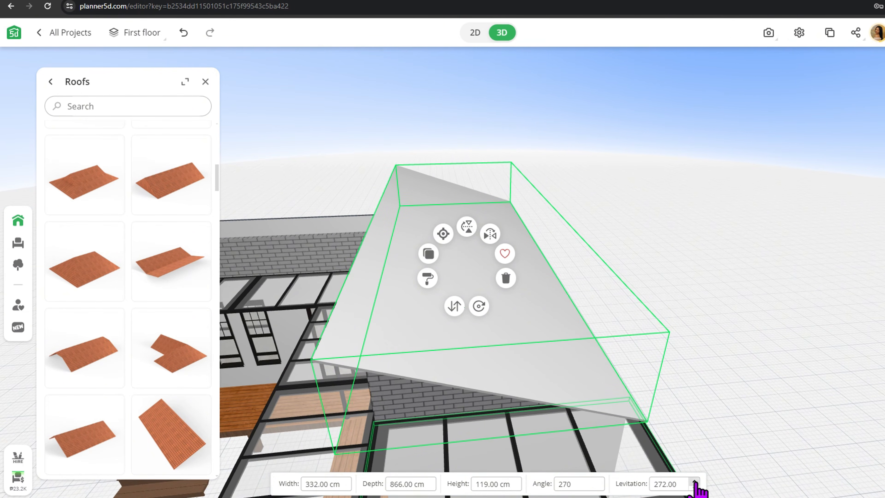
{"action": "left_click", "coordinate": [694, 482]}
{"action": "left_click", "coordinate": [694, 482]}
{"action": "left_click", "coordinate": [694, 482]}
{"action": "left_click_drag", "start_coordinate": [712, 476], "coordinate": [754, 389]}
{"action": "left_click", "coordinate": [500, 329]}
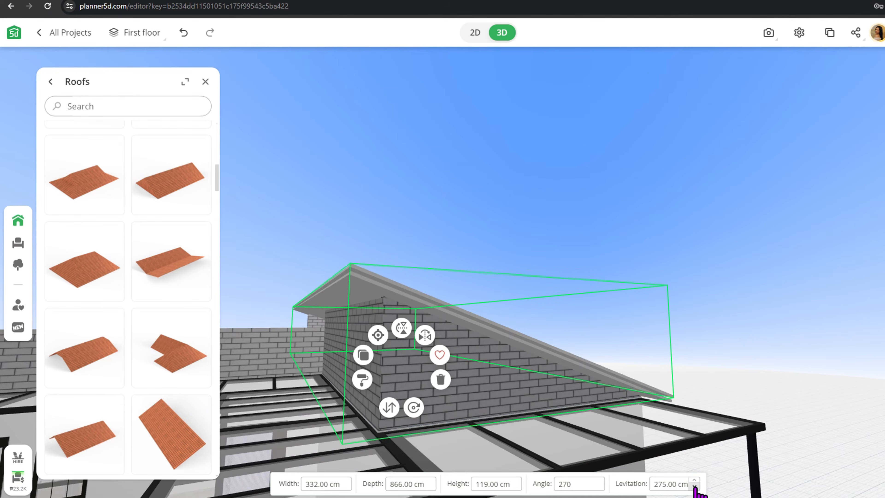
{"action": "left_click", "coordinate": [694, 487]}
{"action": "left_click", "coordinate": [695, 486]}
{"action": "left_click", "coordinate": [695, 487]}
{"action": "left_click", "coordinate": [695, 482]}
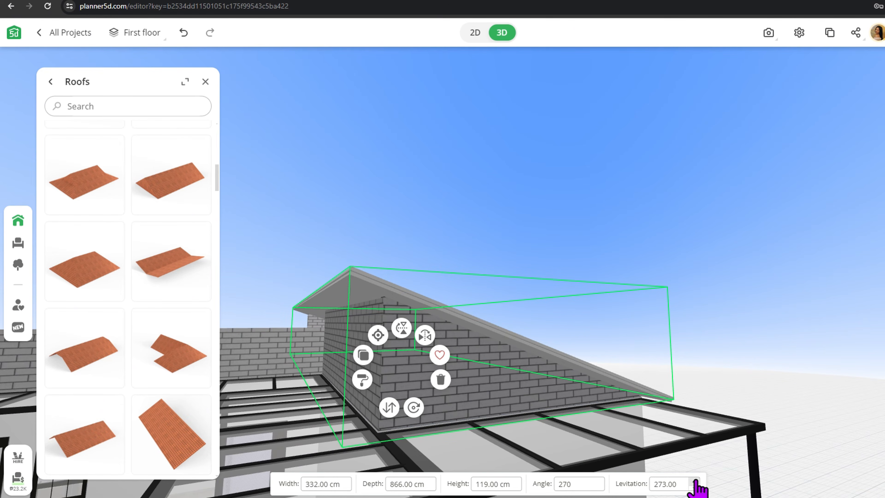
- Duplicate the 332 cm wide roof panel, align the copy over it and set the copy's levitation to 276 cm
{"action": "left_click_drag", "start_coordinate": [749, 400], "coordinate": [510, 368]}
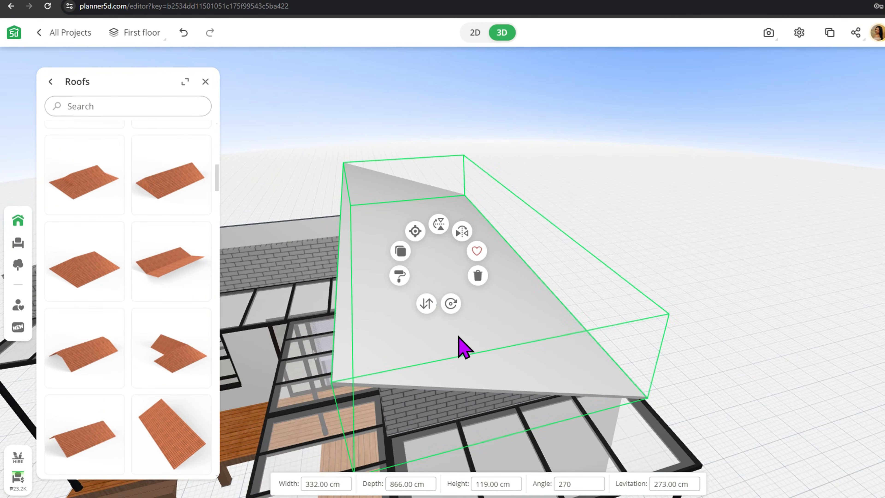
{"action": "left_click", "coordinate": [399, 250]}
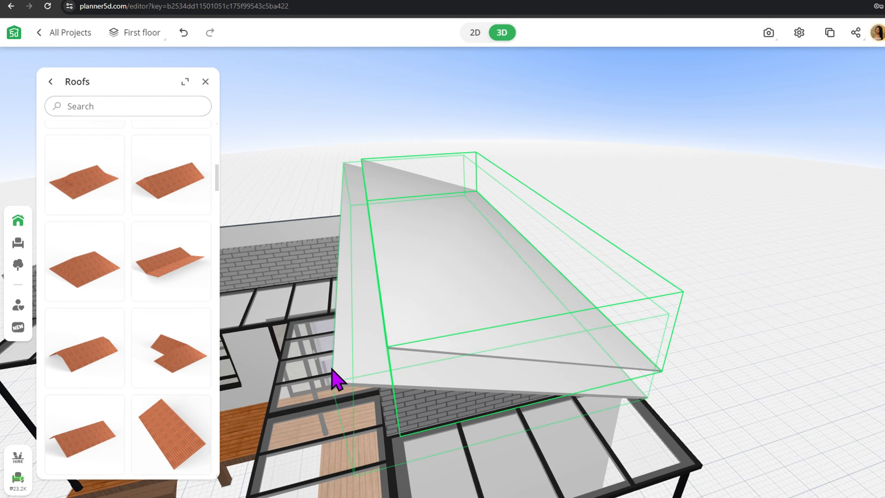
{"action": "left_click", "coordinate": [327, 389]}
{"action": "left_click_drag", "start_coordinate": [395, 412], "coordinate": [638, 354]}
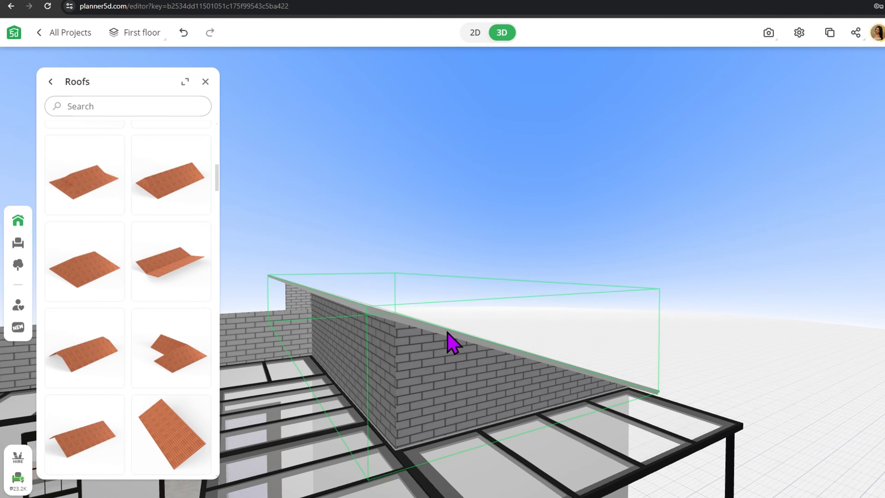
{"action": "left_click", "coordinate": [462, 346]}
{"action": "left_click", "coordinate": [695, 481]}
{"action": "left_click", "coordinate": [694, 481]}
{"action": "left_click", "coordinate": [695, 481]}
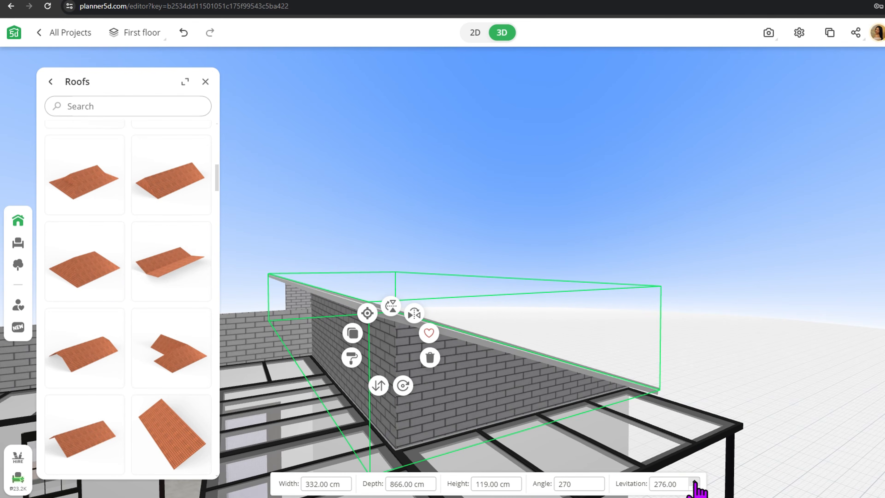
{"action": "left_click_drag", "start_coordinate": [708, 484], "coordinate": [676, 350]}
- Cover the topmost panel of the bedroom wing's roof with a dark shingle texture from the Roof materials
{"action": "scroll", "coordinate": [677, 370], "scroll_direction": "up", "scroll_amount": 2}
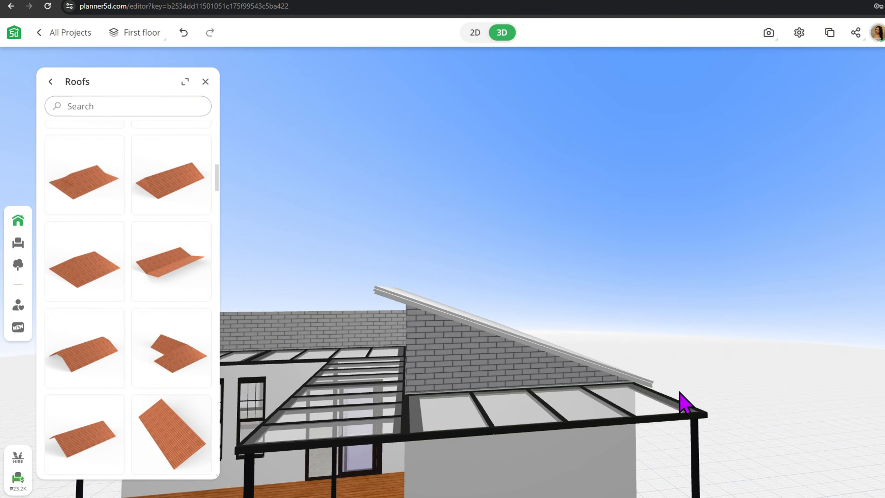
{"action": "left_click_drag", "start_coordinate": [680, 392], "coordinate": [676, 410]}
{"action": "scroll", "coordinate": [644, 393], "scroll_direction": "up", "scroll_amount": 3}
{"action": "scroll", "coordinate": [647, 405], "scroll_direction": "up", "scroll_amount": 3}
{"action": "left_click", "coordinate": [515, 383]}
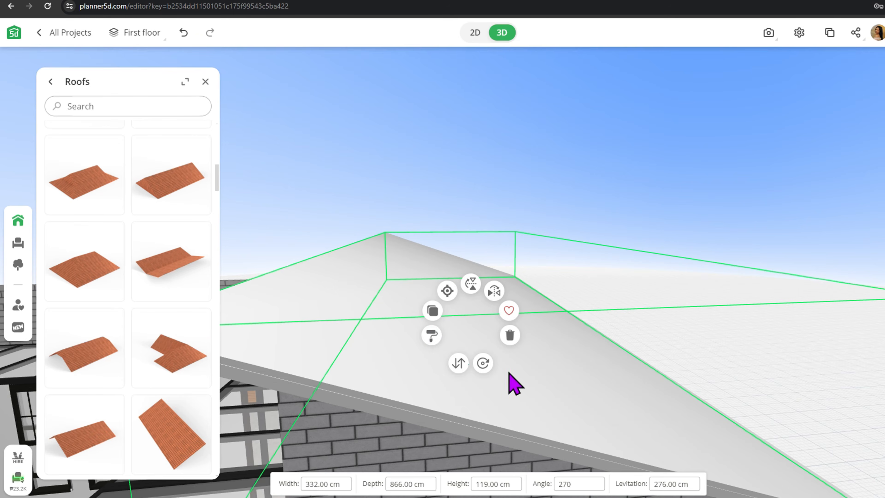
{"action": "left_click", "coordinate": [431, 335]}
{"action": "scroll", "coordinate": [79, 391], "scroll_direction": "down", "scroll_amount": 2}
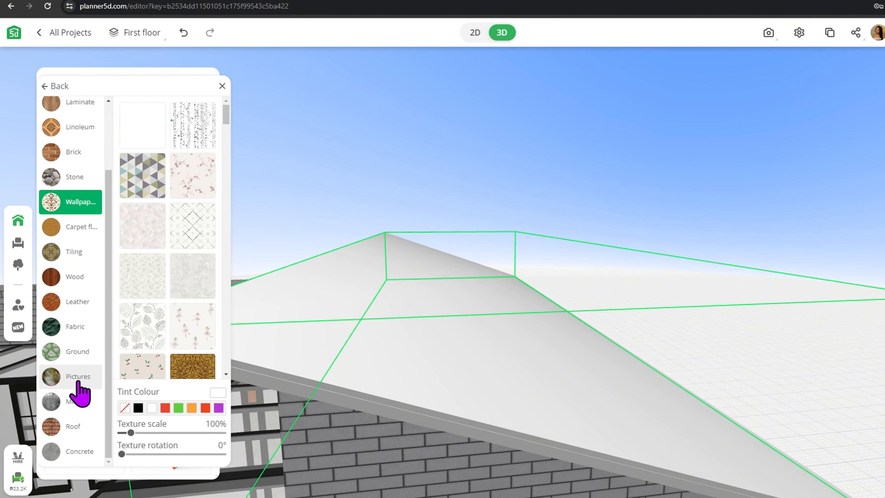
{"action": "scroll", "coordinate": [75, 380], "scroll_direction": "up", "scroll_amount": 2}
{"action": "scroll", "coordinate": [75, 380], "scroll_direction": "down", "scroll_amount": 2}
{"action": "left_click", "coordinate": [77, 428]}
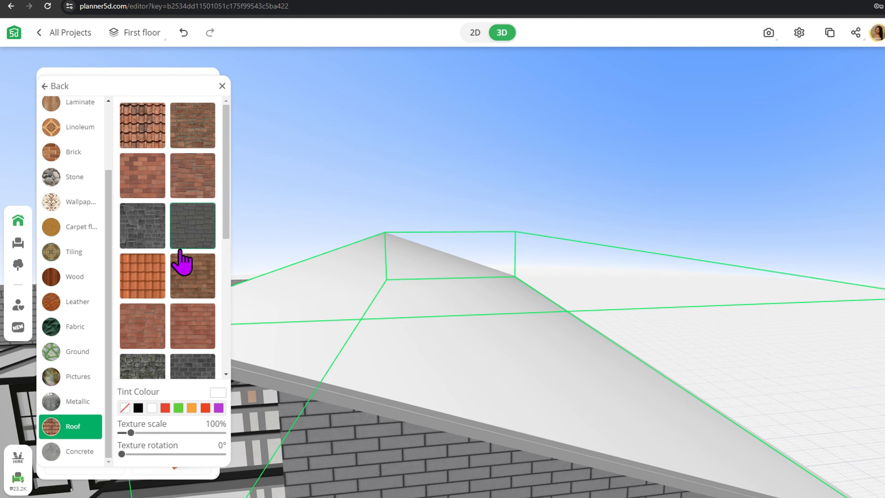
{"action": "scroll", "coordinate": [180, 250], "scroll_direction": "down", "scroll_amount": 5}
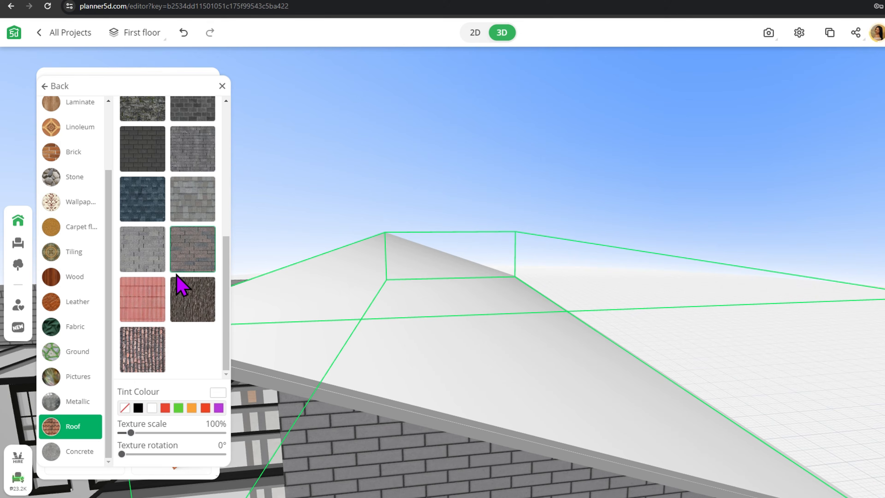
{"action": "scroll", "coordinate": [537, 358], "scroll_direction": "down", "scroll_amount": 5}
{"action": "left_click_drag", "start_coordinate": [488, 366], "coordinate": [537, 358]}
{"action": "left_click", "coordinate": [660, 375]}
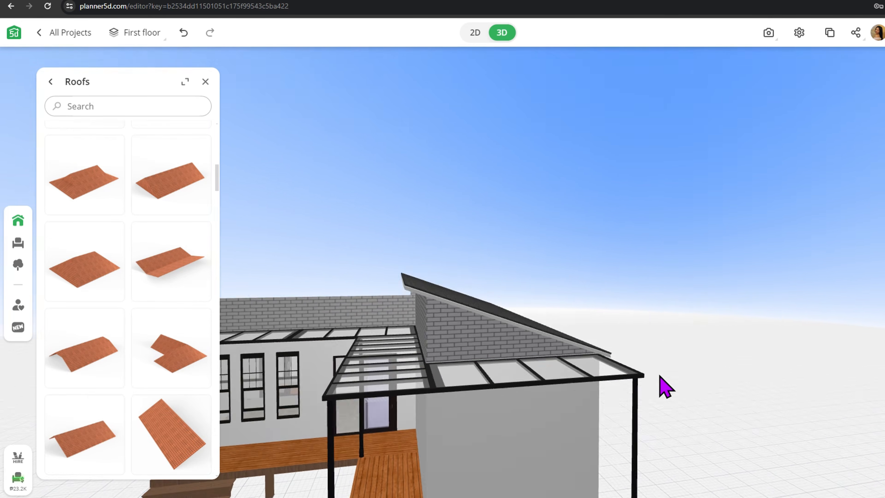
- Select the stacked roof panels of the bedroom wing together and shift them sideways over the brick gable
{"action": "left_click_drag", "start_coordinate": [659, 376], "coordinate": [761, 310]}
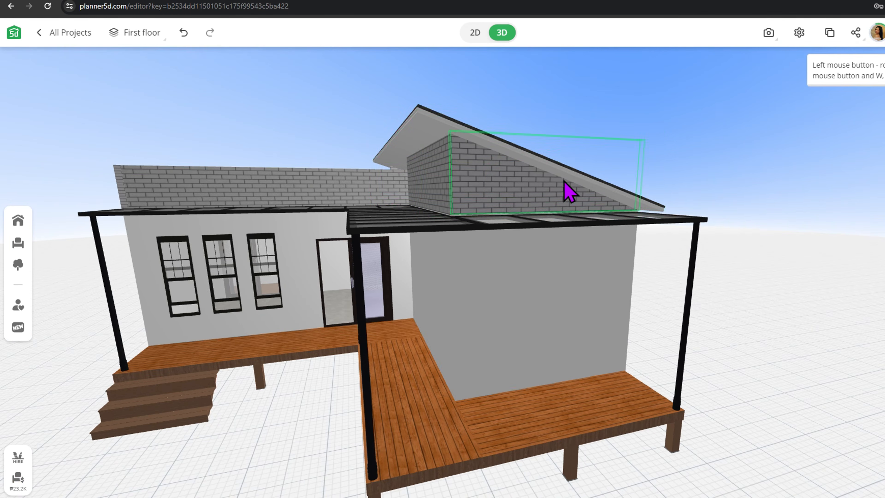
{"action": "left_click", "coordinate": [548, 166]}
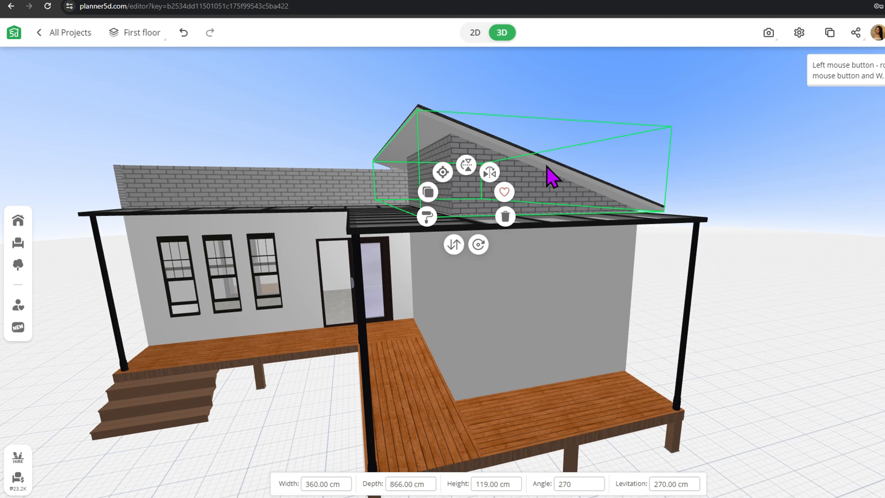
{"action": "left_click", "coordinate": [426, 121]}
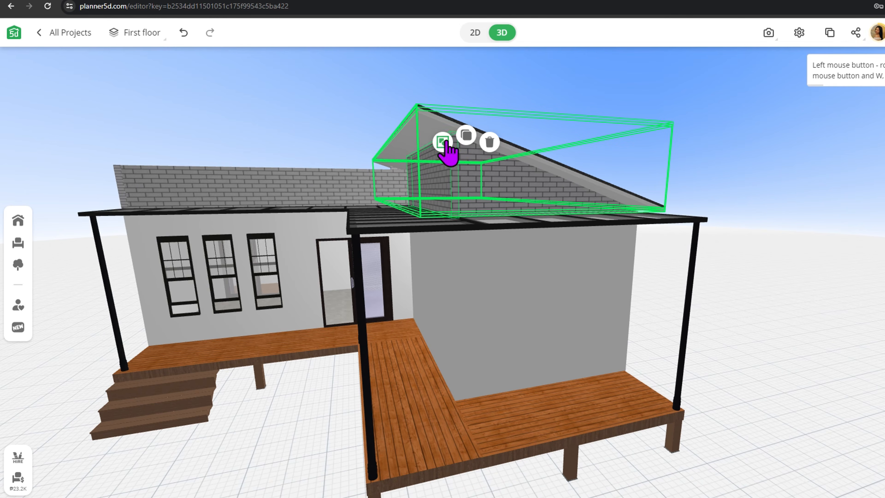
{"action": "left_click_drag", "start_coordinate": [666, 184], "coordinate": [715, 192]}
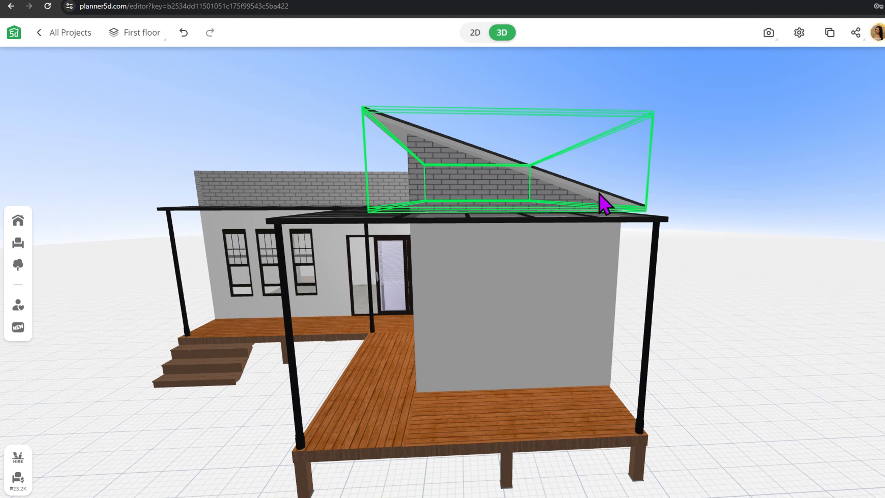
{"action": "left_click_drag", "start_coordinate": [600, 195], "coordinate": [607, 194]}
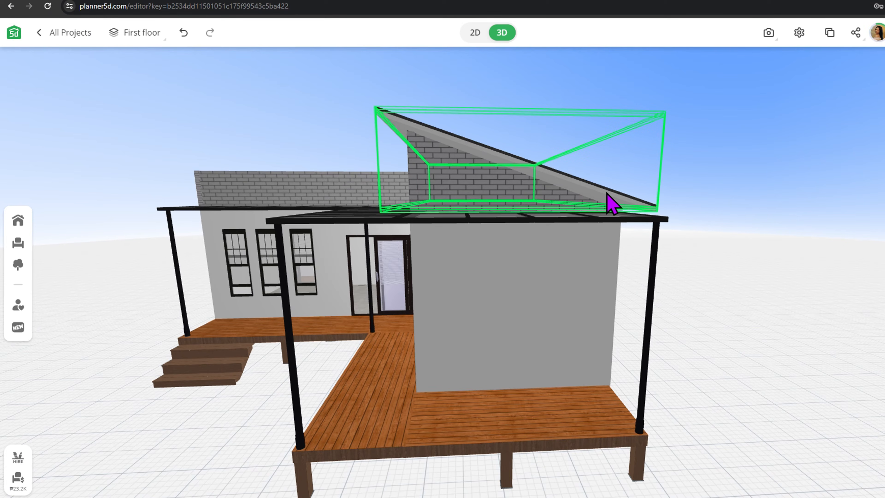
{"action": "left_click_drag", "start_coordinate": [481, 215], "coordinate": [480, 218]}
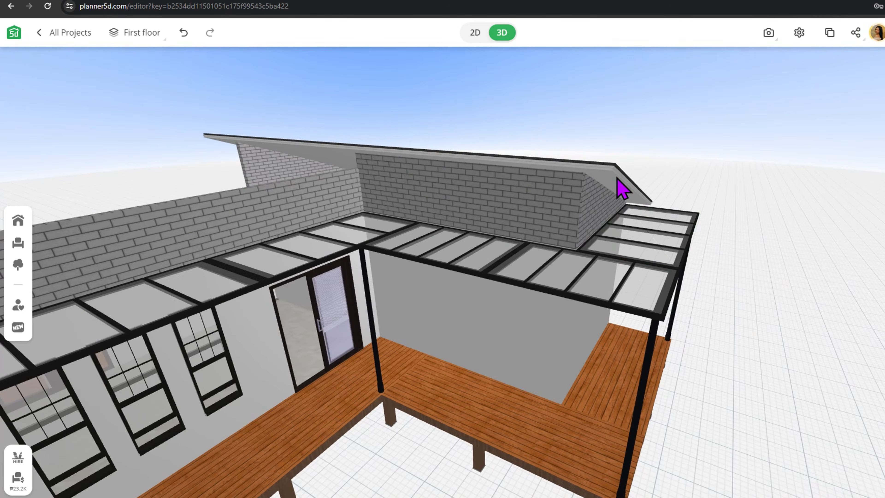
- Duplicate the bedroom wing's roof panel stack, rotate the copy to 179° and place it over the main wing
{"action": "left_click", "coordinate": [417, 152]}
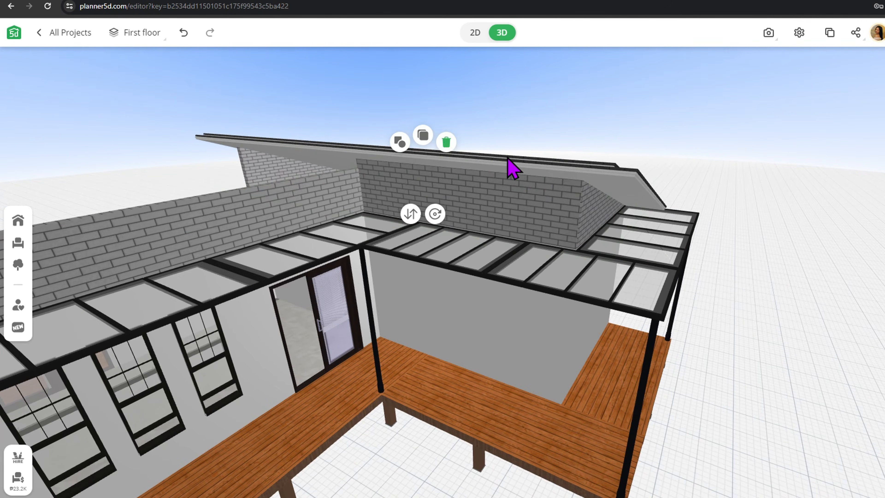
{"action": "left_click_drag", "start_coordinate": [640, 209], "coordinate": [366, 217]}
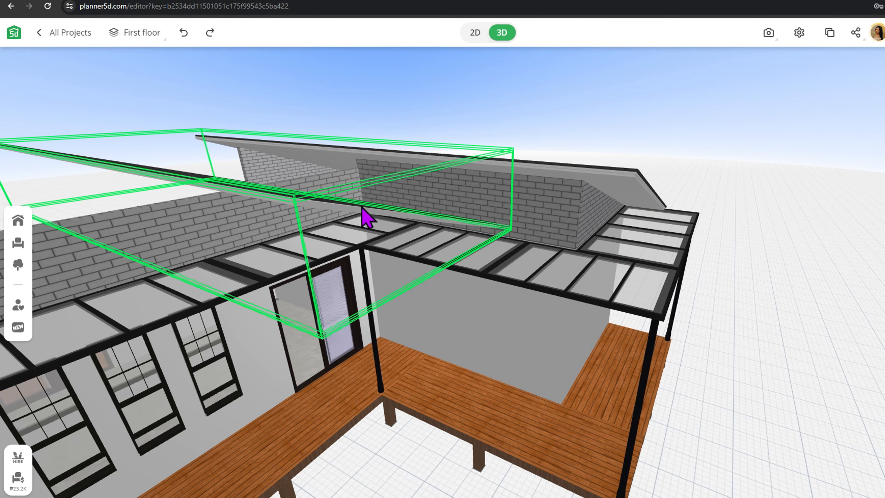
{"action": "left_click_drag", "start_coordinate": [283, 246], "coordinate": [43, 293]}
{"action": "left_click", "coordinate": [467, 344]}
{"action": "scroll", "coordinate": [460, 317], "scroll_direction": "down", "scroll_amount": 5}
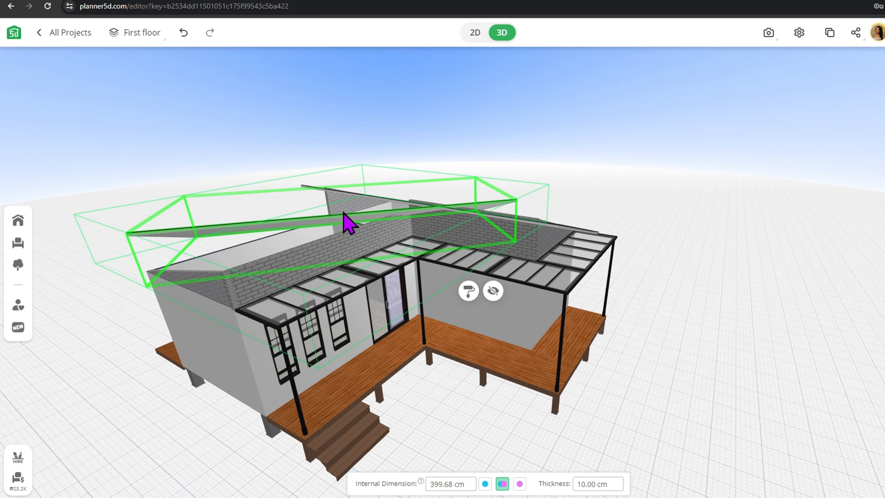
{"action": "left_click", "coordinate": [306, 237]}
{"action": "left_click_drag", "start_coordinate": [367, 245], "coordinate": [34, 296]}
{"action": "left_click_drag", "start_coordinate": [403, 293], "coordinate": [608, 237]}
{"action": "left_click_drag", "start_coordinate": [642, 328], "coordinate": [451, 366]}
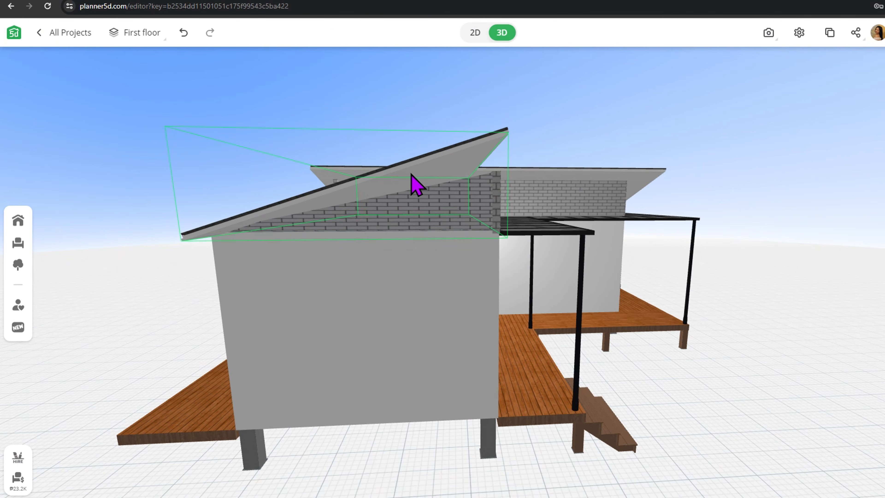
- Set the width of the roof panels over the main wing to 500 cm, one panel at a time
{"action": "left_click", "coordinate": [411, 174]}
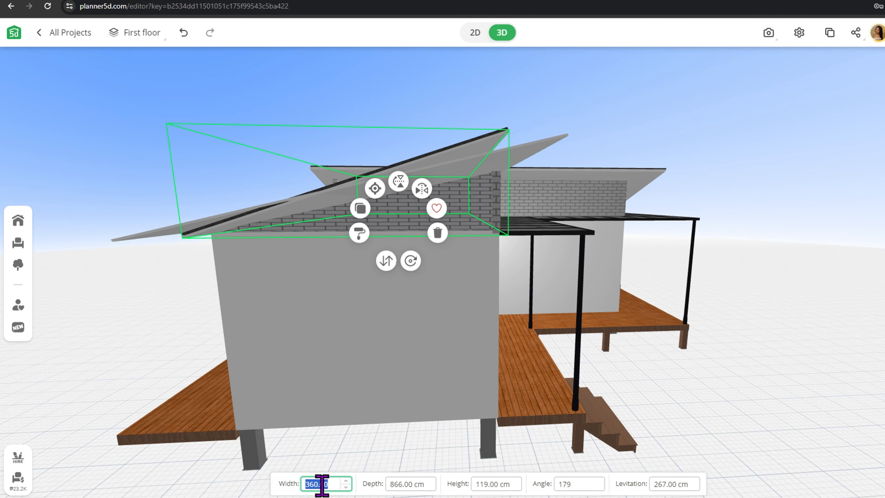
{"action": "type", "text": "00"}
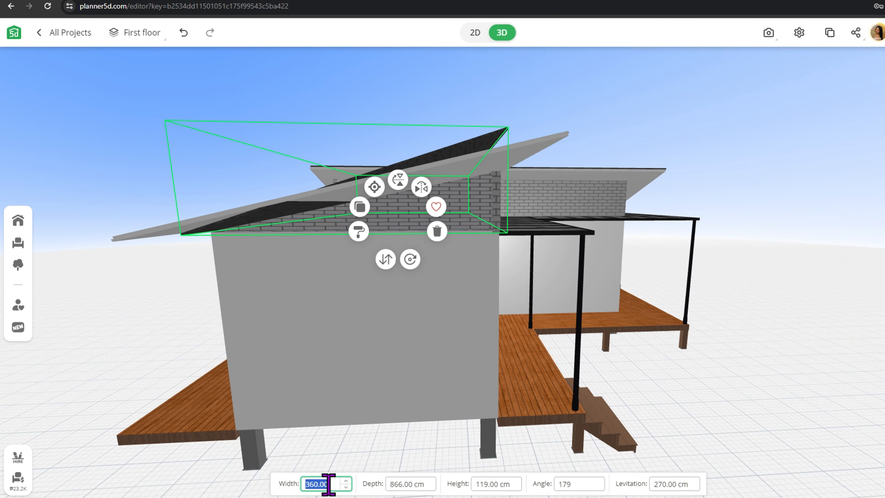
{"action": "type", "text": "500"}
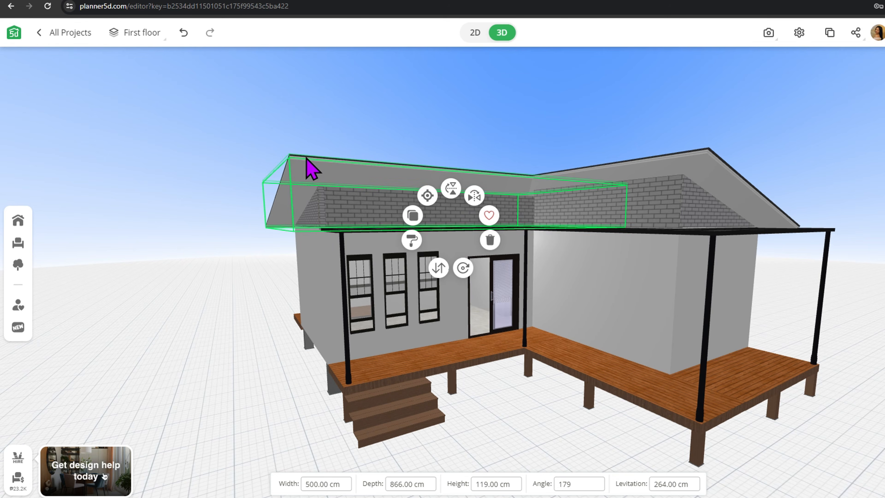
- Select the main wing's stacked roof panels together and adjust their elevation above the brick gable walls
{"action": "left_click", "coordinate": [305, 159], "text": "shift"}
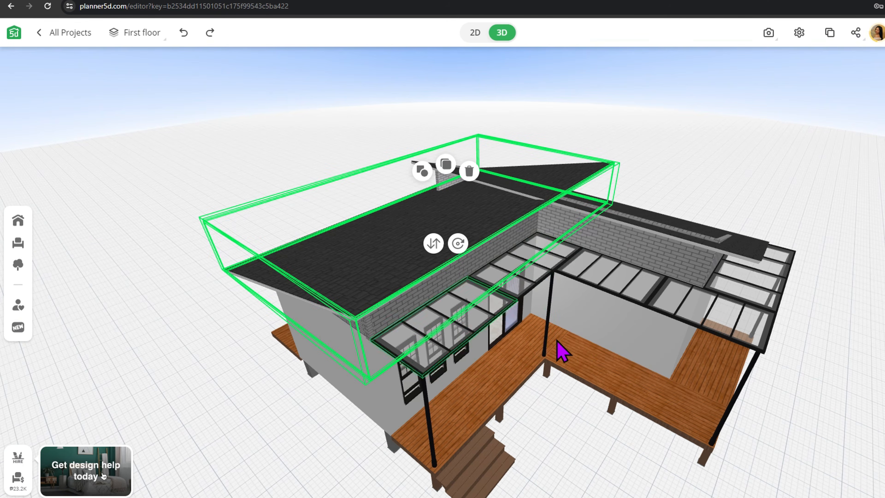
{"action": "left_click", "coordinate": [579, 375]}
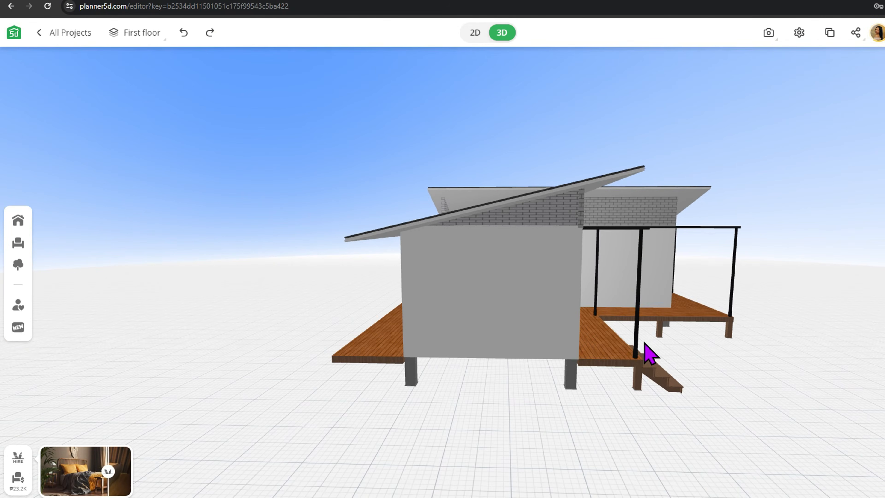
{"action": "right_click_drag", "start_coordinate": [645, 343], "coordinate": [576, 375]}
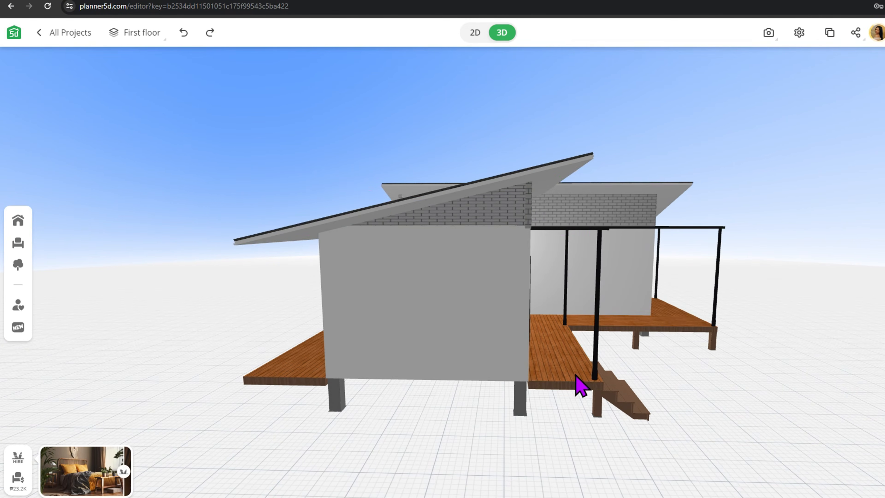
{"action": "left_click", "coordinate": [539, 185]}
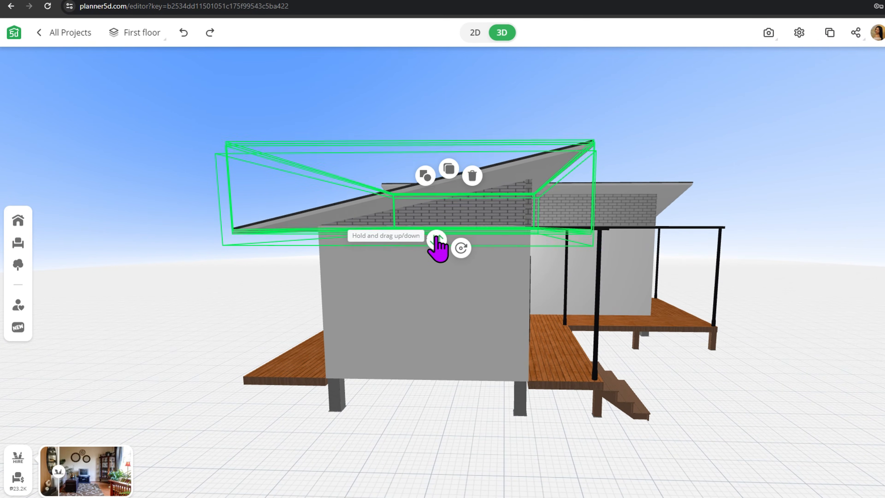
{"action": "left_click_drag", "start_coordinate": [626, 275], "coordinate": [750, 233]}
{"action": "left_click", "coordinate": [452, 209]}
{"action": "left_click", "coordinate": [673, 248]}
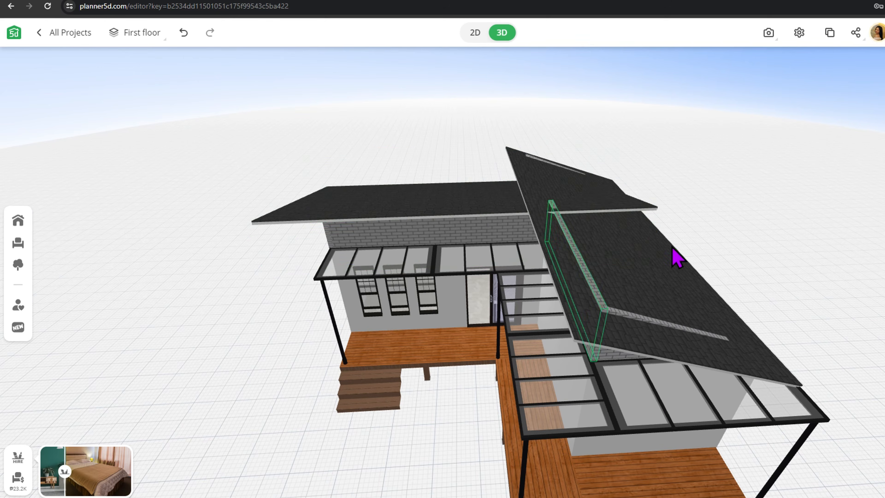
- Set the depth of one of the main wing's roof panels to 600 cm
{"action": "left_click_drag", "start_coordinate": [673, 251], "coordinate": [661, 213]}
{"action": "scroll", "coordinate": [487, 284], "scroll_direction": "up", "scroll_amount": 4}
{"action": "left_click", "coordinate": [363, 163]}
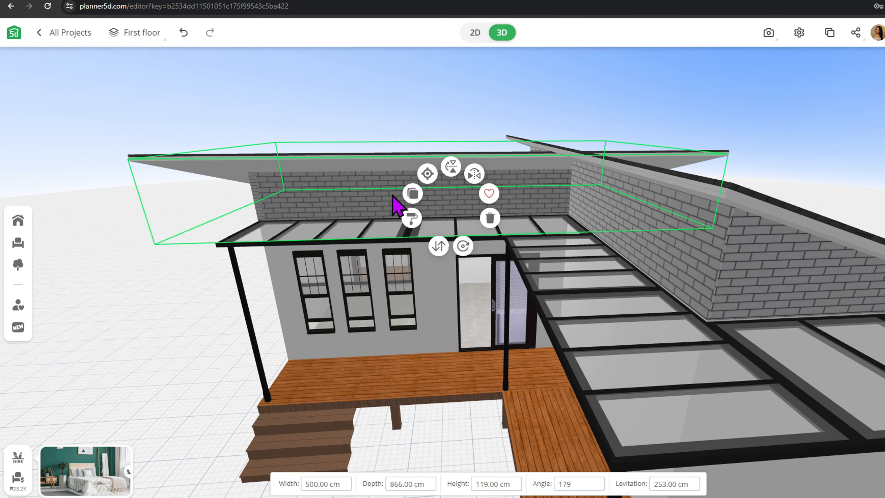
{"action": "left_click", "coordinate": [375, 485]}
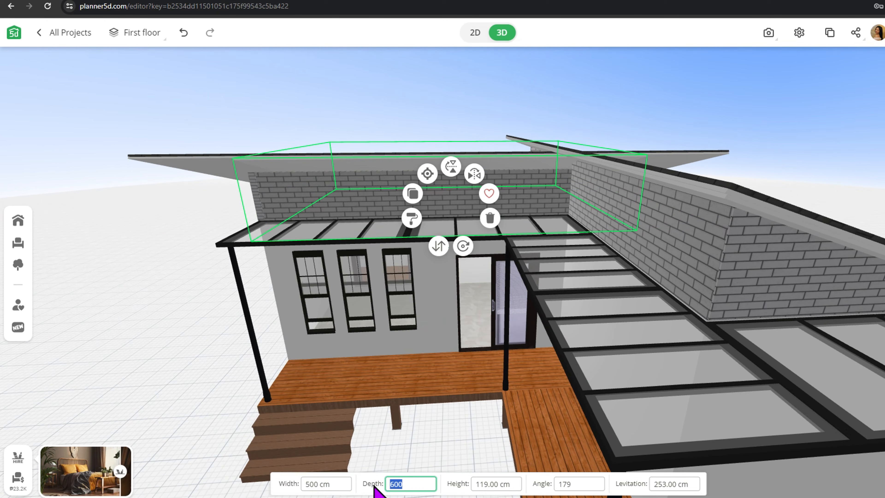
- Set the depth of each of the main wing's stacked roof panels to 650 cm, one panel at a time
{"action": "type", "text": "650"}
{"action": "left_click_drag", "start_coordinate": [465, 394], "coordinate": [450, 373]}
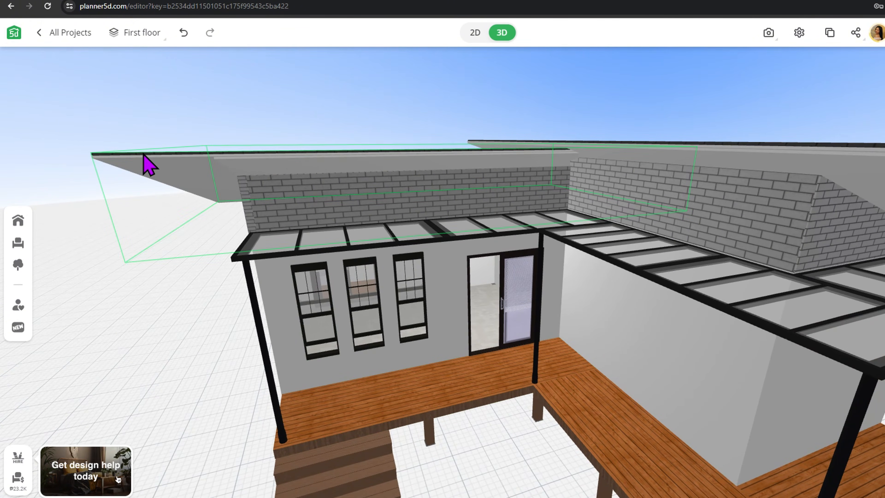
{"action": "left_click", "coordinate": [143, 154]}
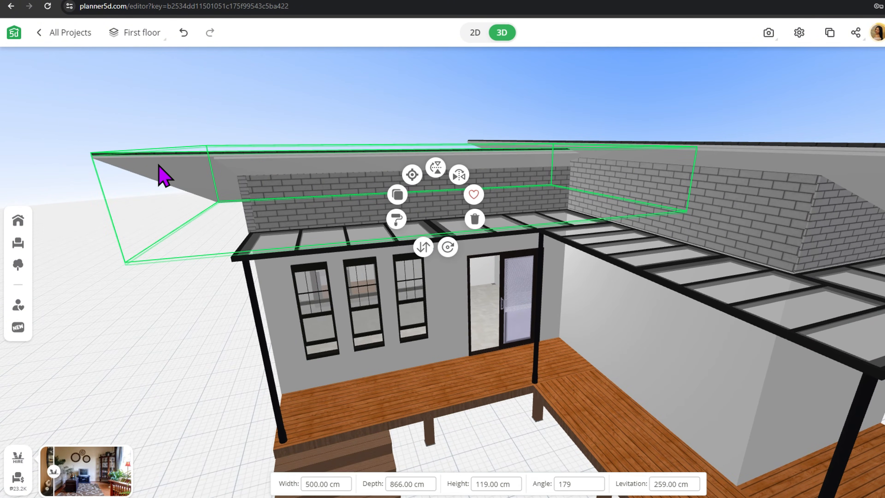
{"action": "key", "text": "Page_Down"}
{"action": "key", "text": "Page_Down"}
{"action": "key", "text": "Page_Down"}
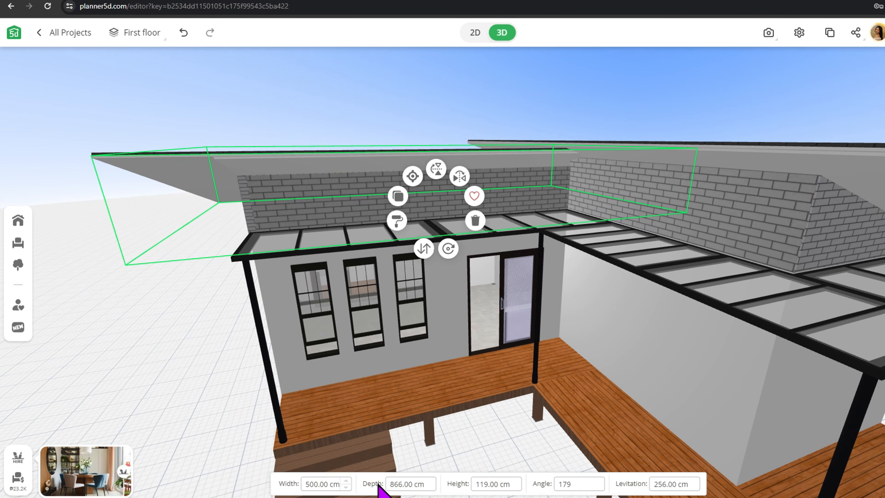
{"action": "type", "text": "650"}
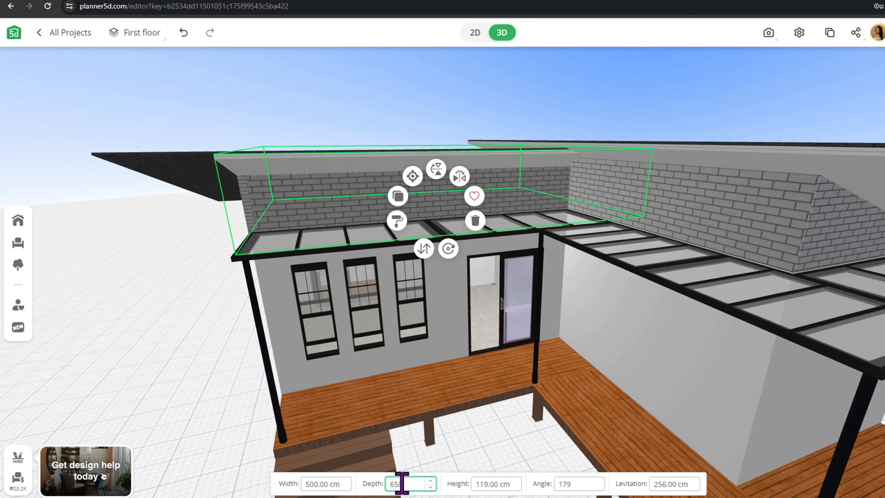
{"action": "left_click", "coordinate": [227, 185]}
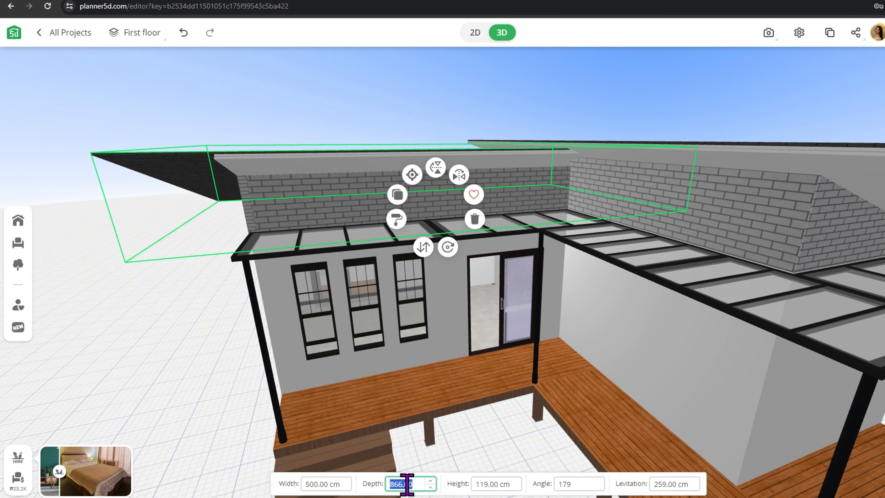
{"action": "type", "text": "200"}
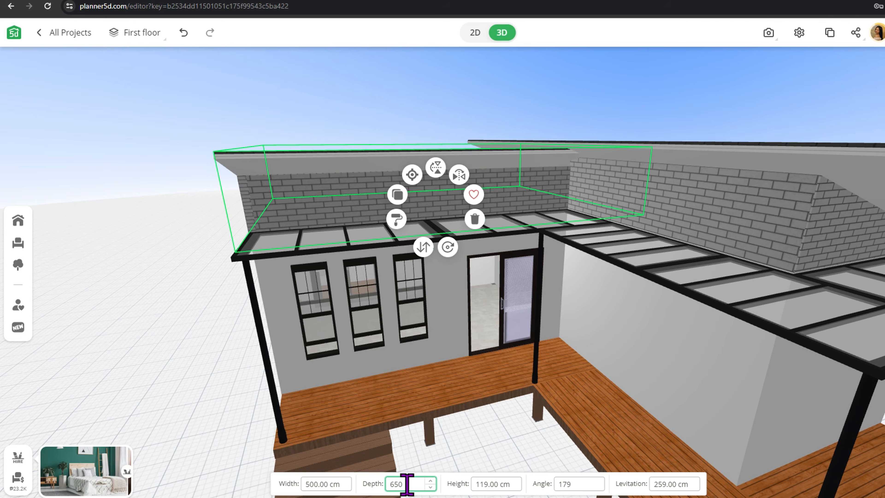
{"action": "left_click_drag", "start_coordinate": [474, 395], "coordinate": [431, 198]}
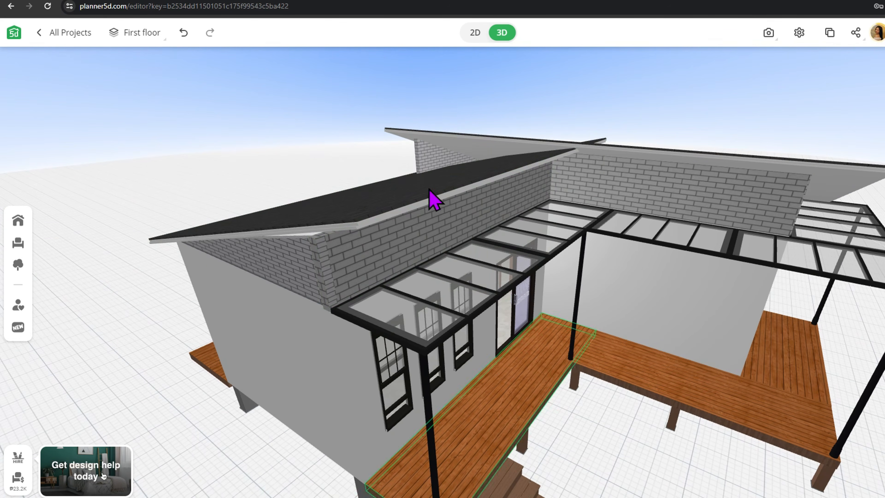
- Reduce the height of the main wing's stacked roof panels to 108 cm, one panel at a time
{"action": "left_click_drag", "start_coordinate": [425, 268], "coordinate": [642, 429]}
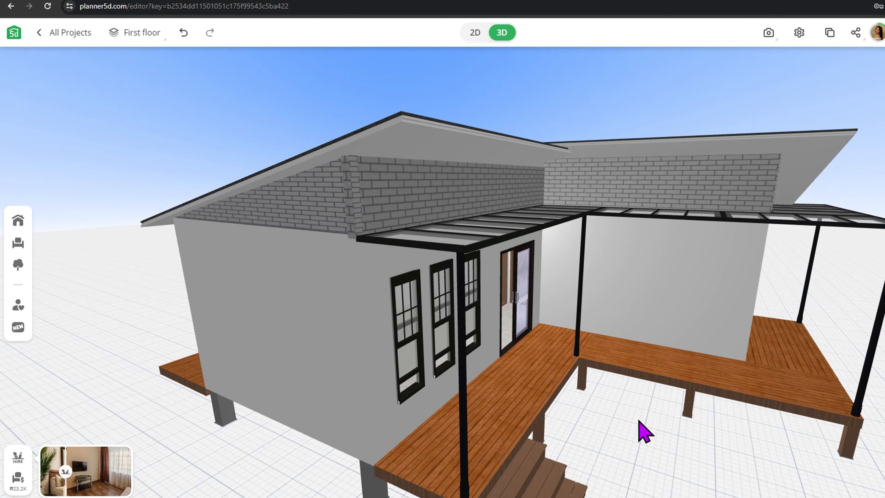
{"action": "left_click", "coordinate": [395, 144]}
{"action": "left_click", "coordinate": [516, 486]}
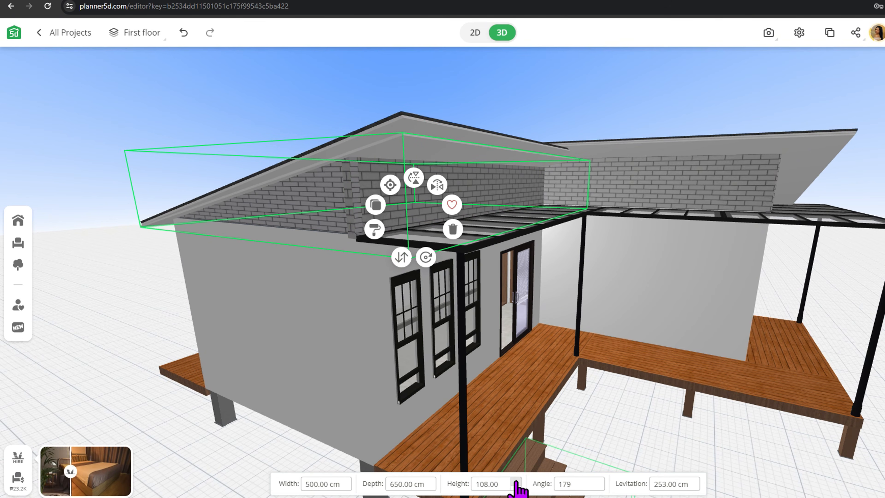
{"action": "left_click_drag", "start_coordinate": [403, 134], "coordinate": [401, 129]}
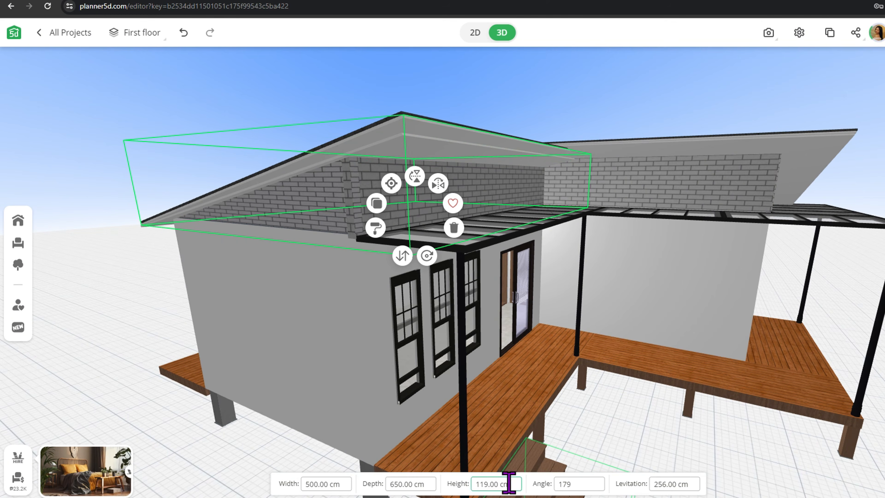
{"action": "left_click", "coordinate": [516, 487]}
{"action": "left_click", "coordinate": [516, 486]}
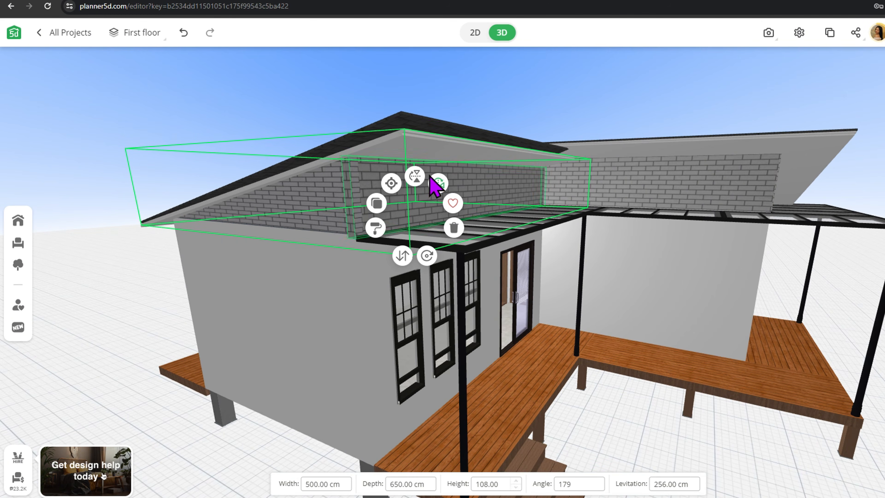
{"action": "left_click", "coordinate": [410, 123]}
{"action": "left_click", "coordinate": [516, 486]}
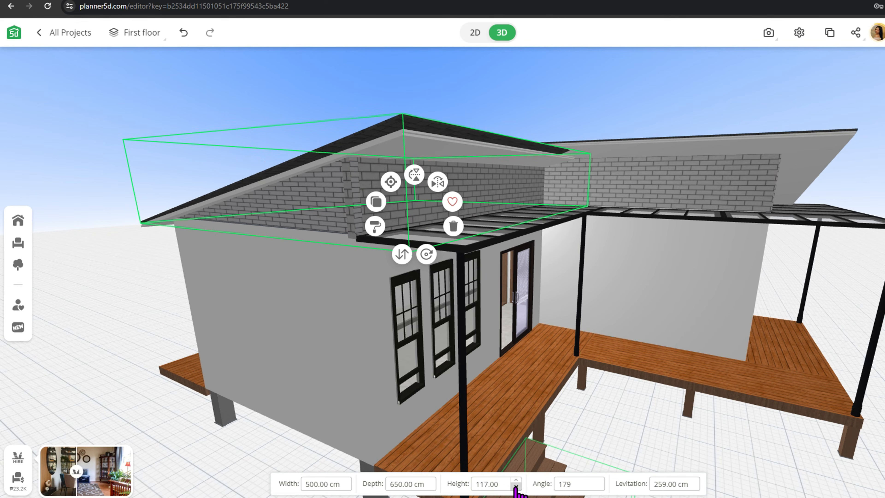
{"action": "left_click", "coordinate": [516, 487]}
{"action": "left_click", "coordinate": [516, 487]}
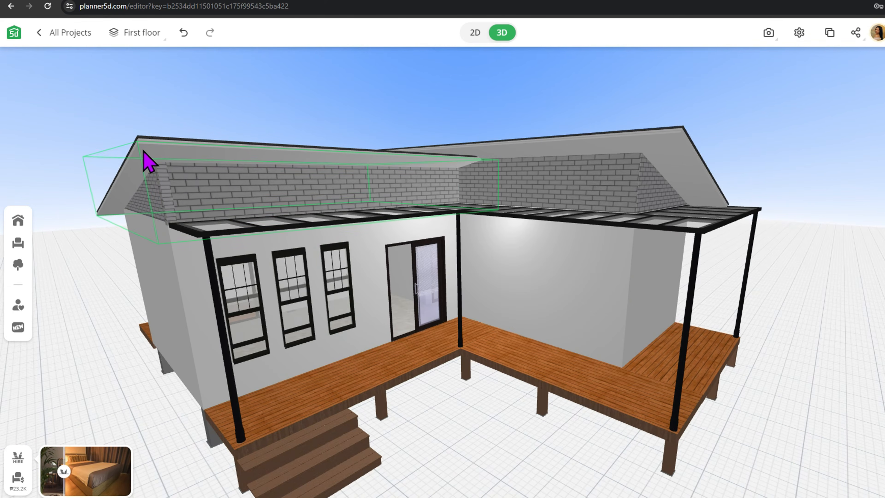
- Select the main wing's stacked roof panels together and slide them outward to overhang the end gable wall further
{"action": "left_click", "coordinate": [144, 155]}
{"action": "left_click", "coordinate": [146, 152], "text": "shift"}
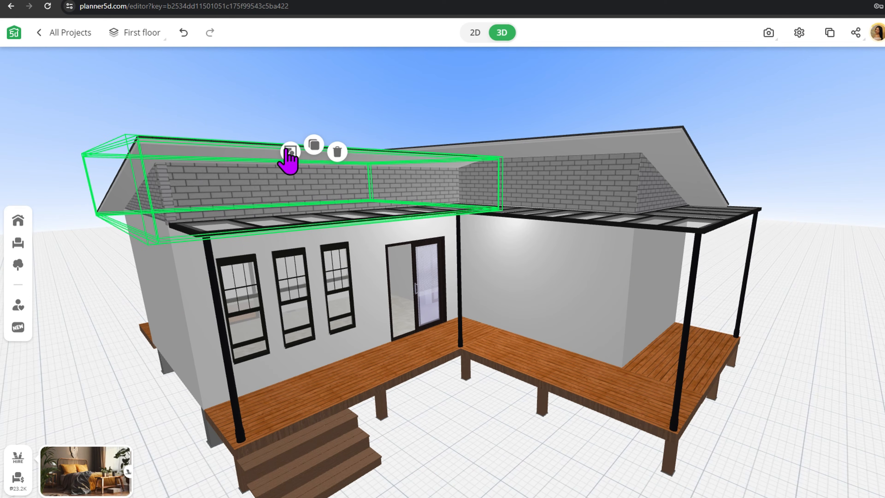
{"action": "left_click", "coordinate": [291, 153]}
{"action": "left_click_drag", "start_coordinate": [206, 150], "coordinate": [194, 158]}
{"action": "left_click_drag", "start_coordinate": [581, 360], "coordinate": [581, 316]}
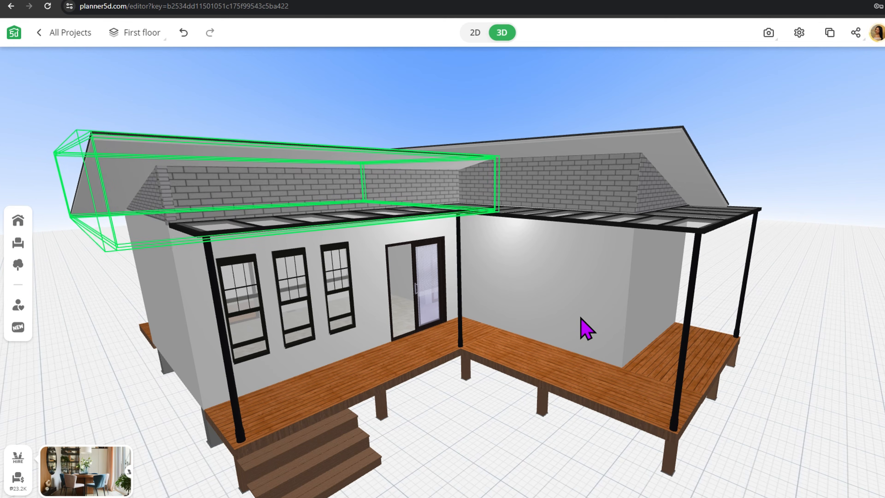
{"action": "left_click", "coordinate": [581, 316]}
- Duplicate one of the main wing's tall front windows and place the copy on the bedroom wing's blank end wall facing the deck
{"action": "left_click_drag", "start_coordinate": [804, 390], "coordinate": [713, 325]}
{"action": "left_click_drag", "start_coordinate": [451, 174], "coordinate": [431, 339]}
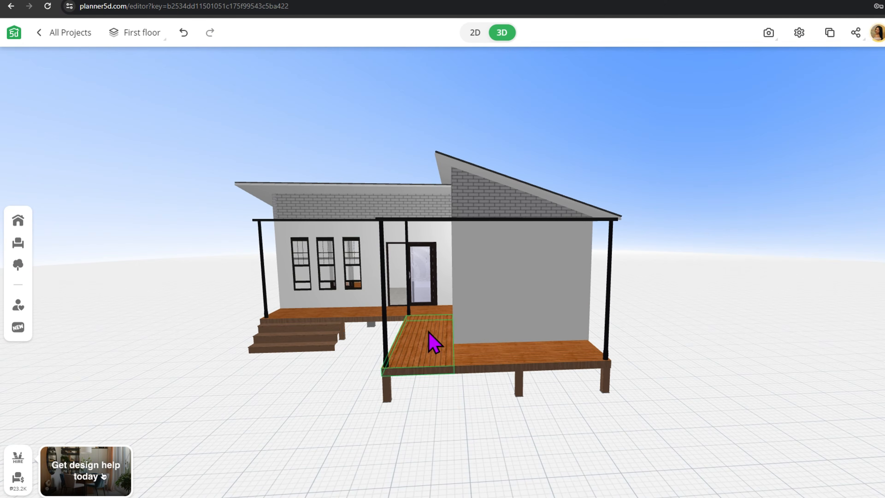
{"action": "left_click", "coordinate": [356, 272]}
{"action": "left_click", "coordinate": [333, 259]}
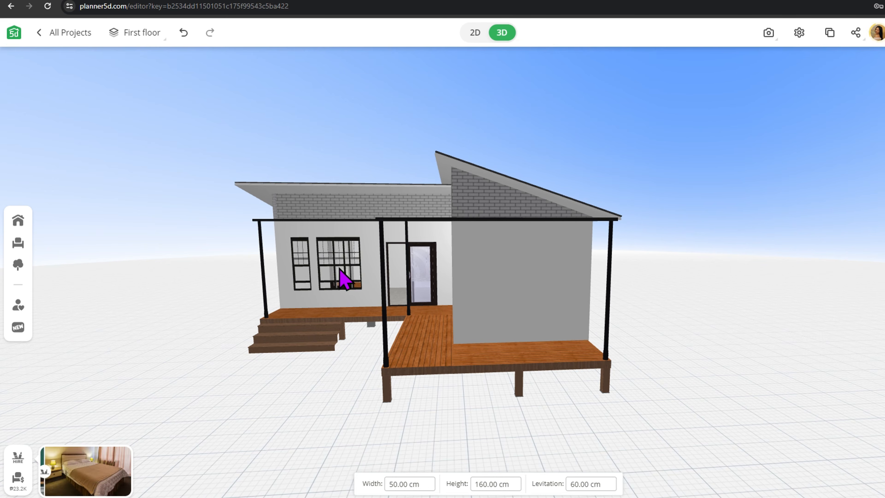
{"action": "left_click", "coordinate": [339, 270]}
{"action": "left_click_drag", "start_coordinate": [339, 269], "coordinate": [561, 461]}
{"action": "left_click", "coordinate": [481, 280]}
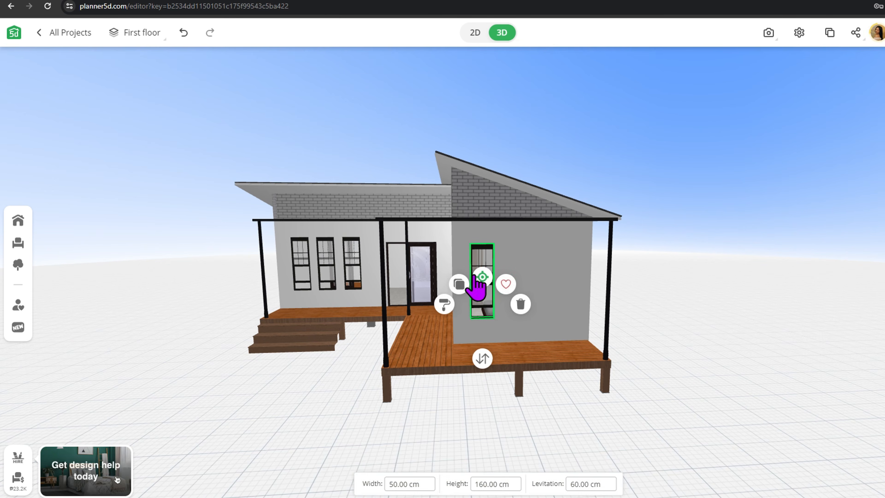
- Duplicate the bedroom wing's window twice and space the copies evenly along the same end wall
{"action": "left_click", "coordinate": [459, 287]}
{"action": "left_click", "coordinate": [467, 300]}
{"action": "left_click_drag", "start_coordinate": [467, 299], "coordinate": [564, 309]}
{"action": "left_click", "coordinate": [521, 305]}
{"action": "left_click", "coordinate": [564, 309]}
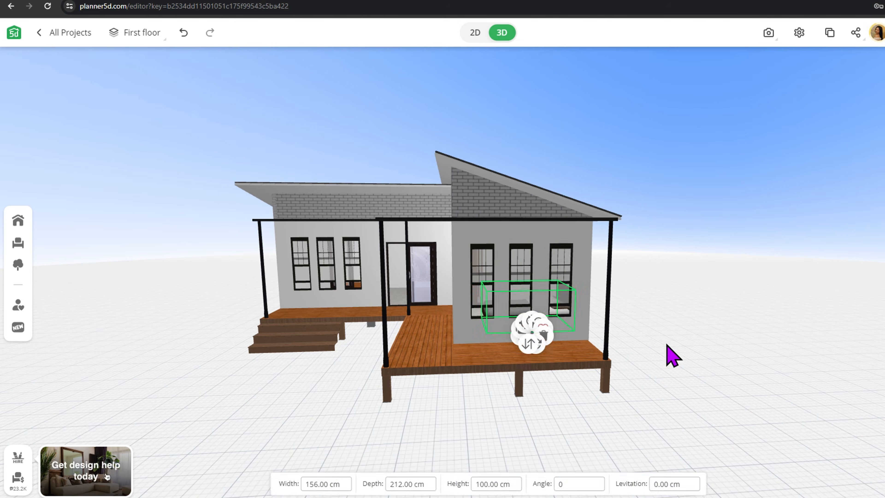
{"action": "left_click_drag", "start_coordinate": [666, 345], "coordinate": [666, 409]}
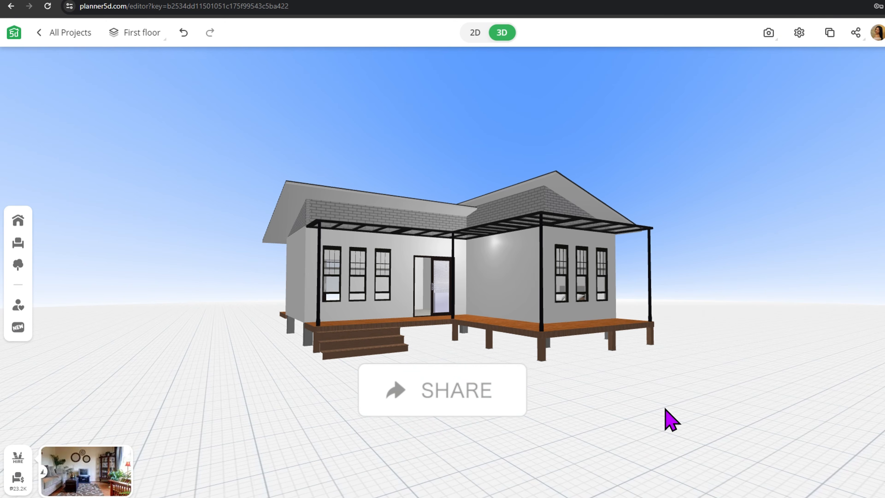
{"action": "scroll", "coordinate": [664, 419], "scroll_direction": "up", "scroll_amount": 2}
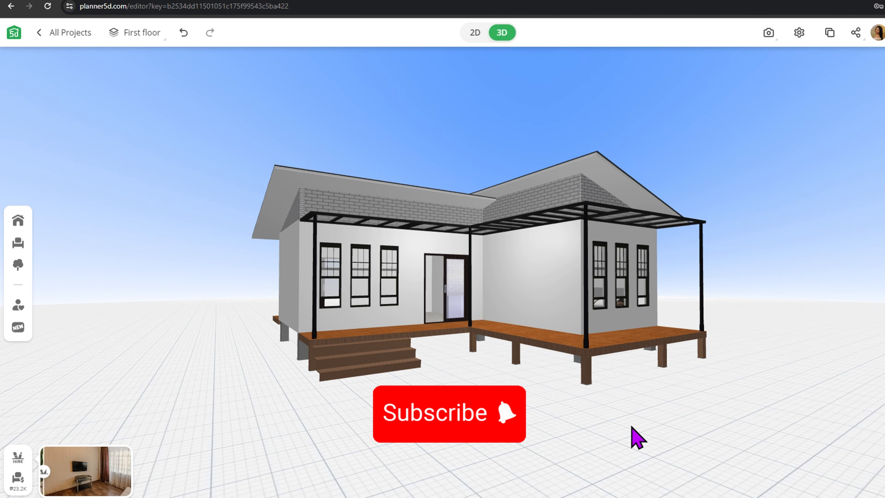